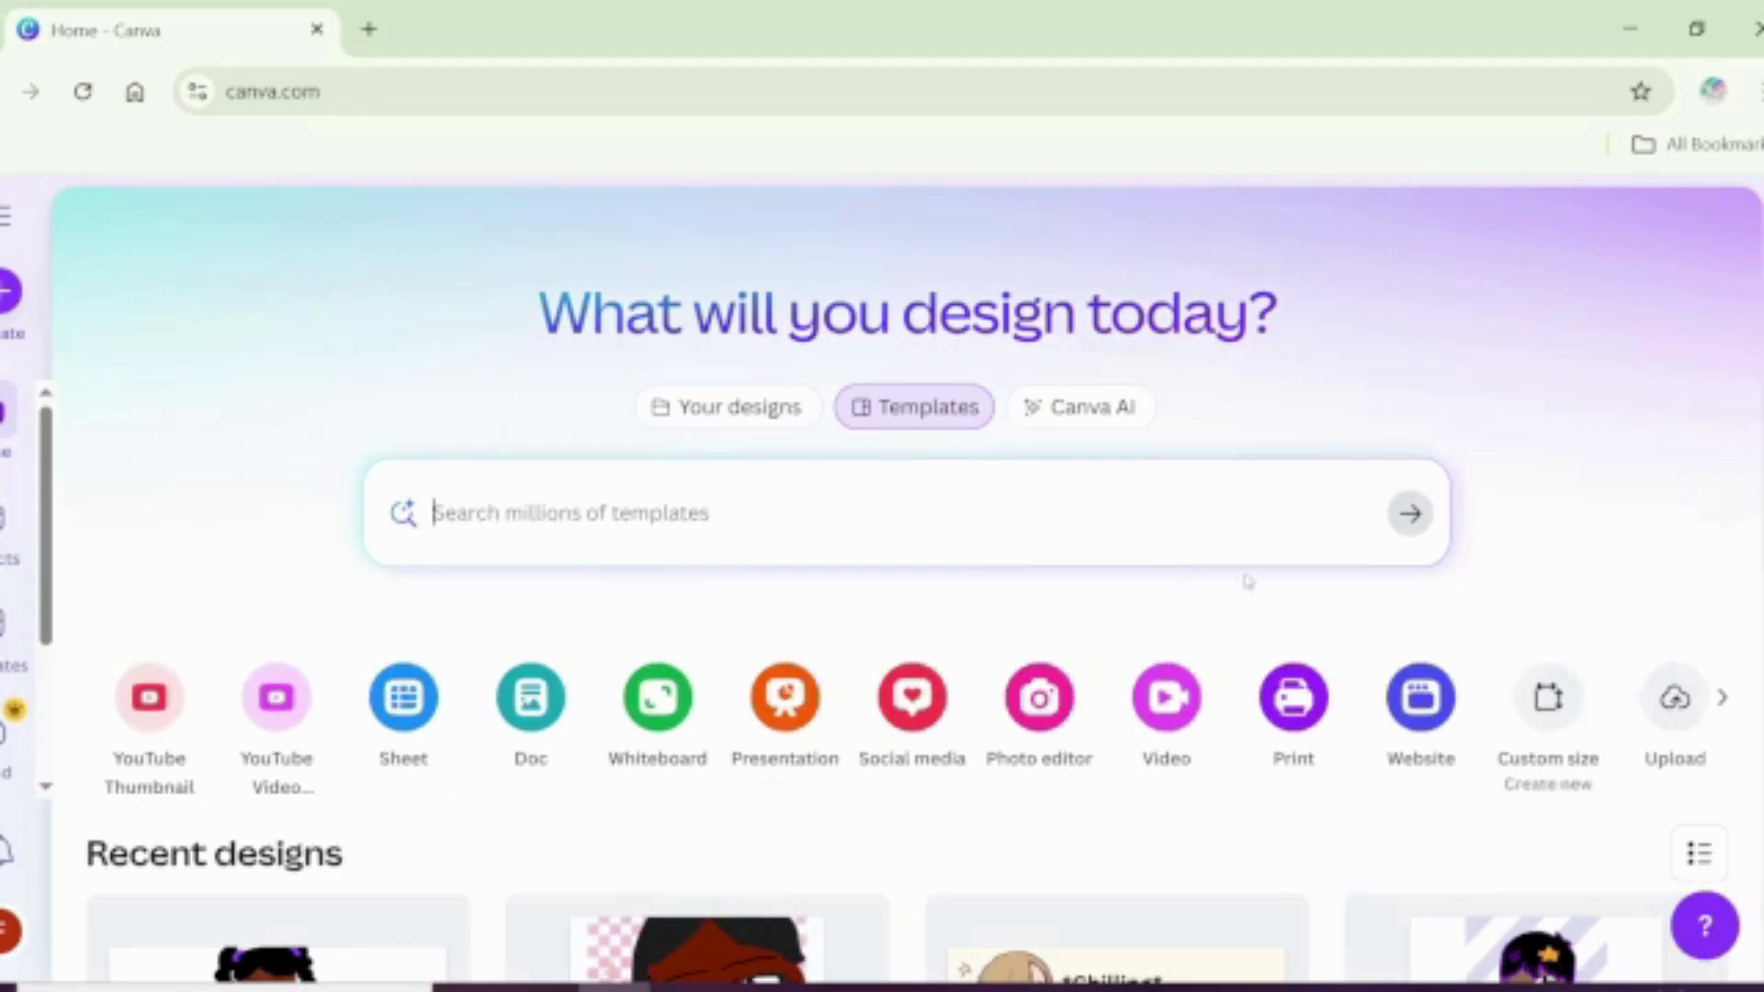
Step: Create a blank YouTube Video design and browse the "Youtube video intro" templates
{"action": "left_click", "coordinate": [287, 719]}
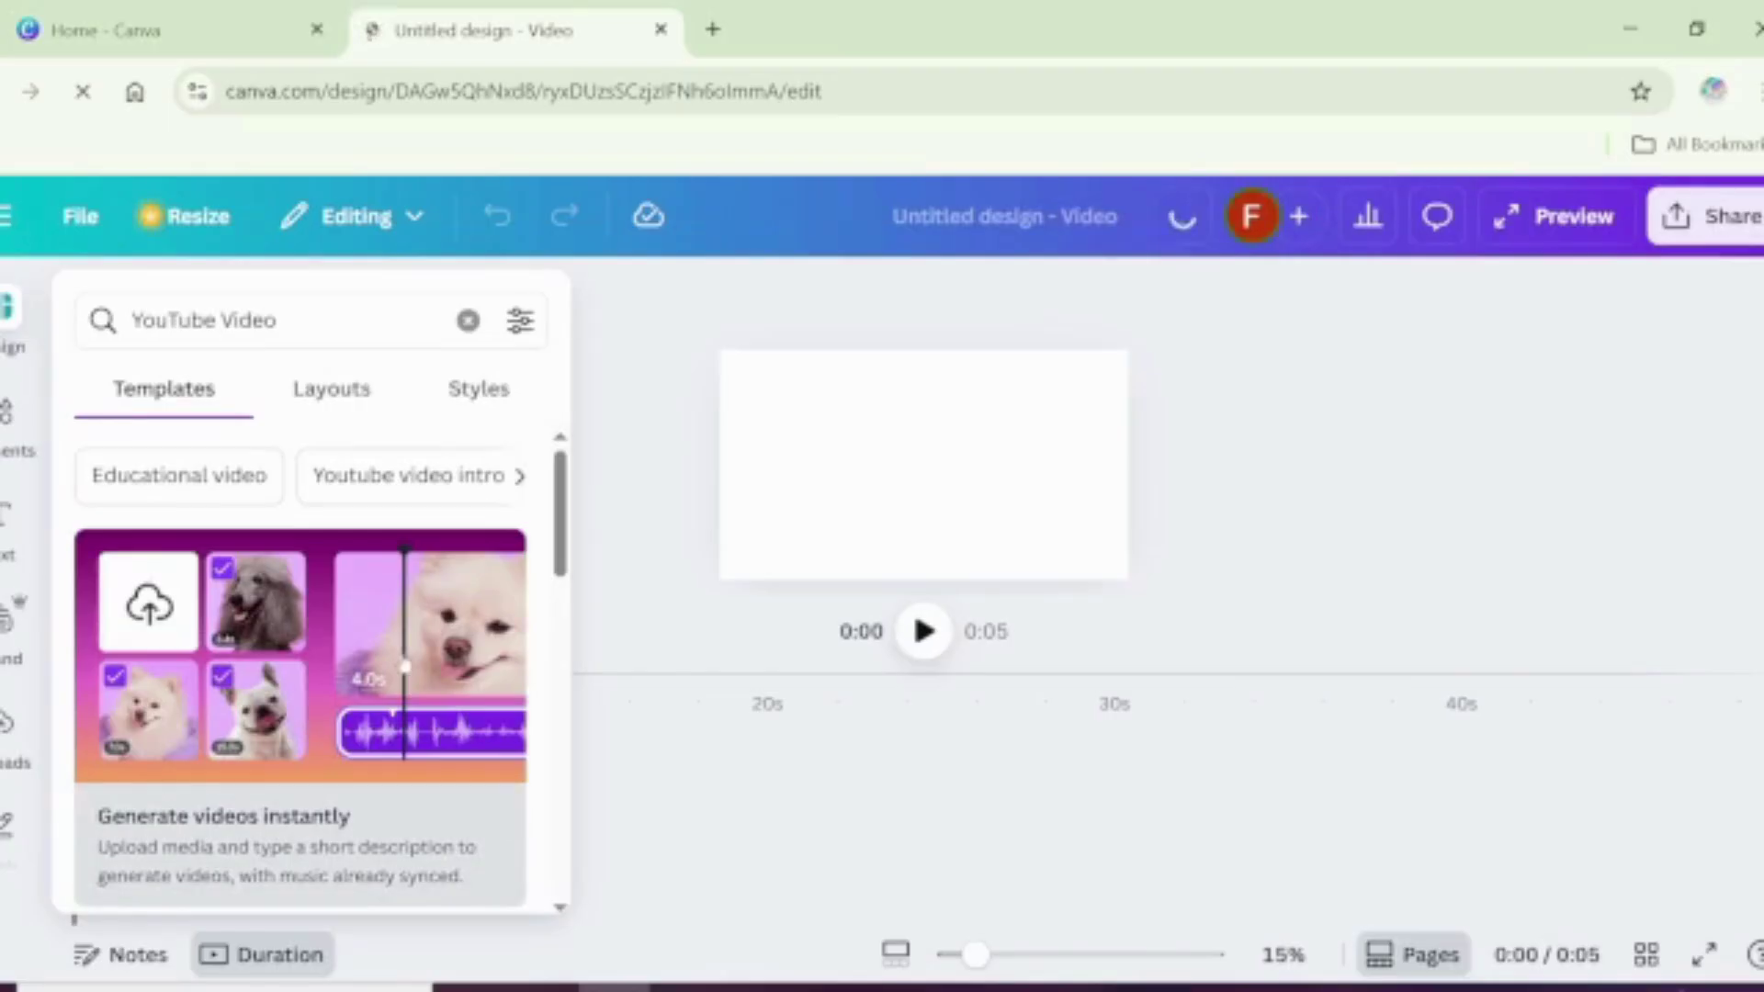
{"action": "scroll", "coordinate": [551, 588], "scroll_direction": "down", "scroll_amount": 5}
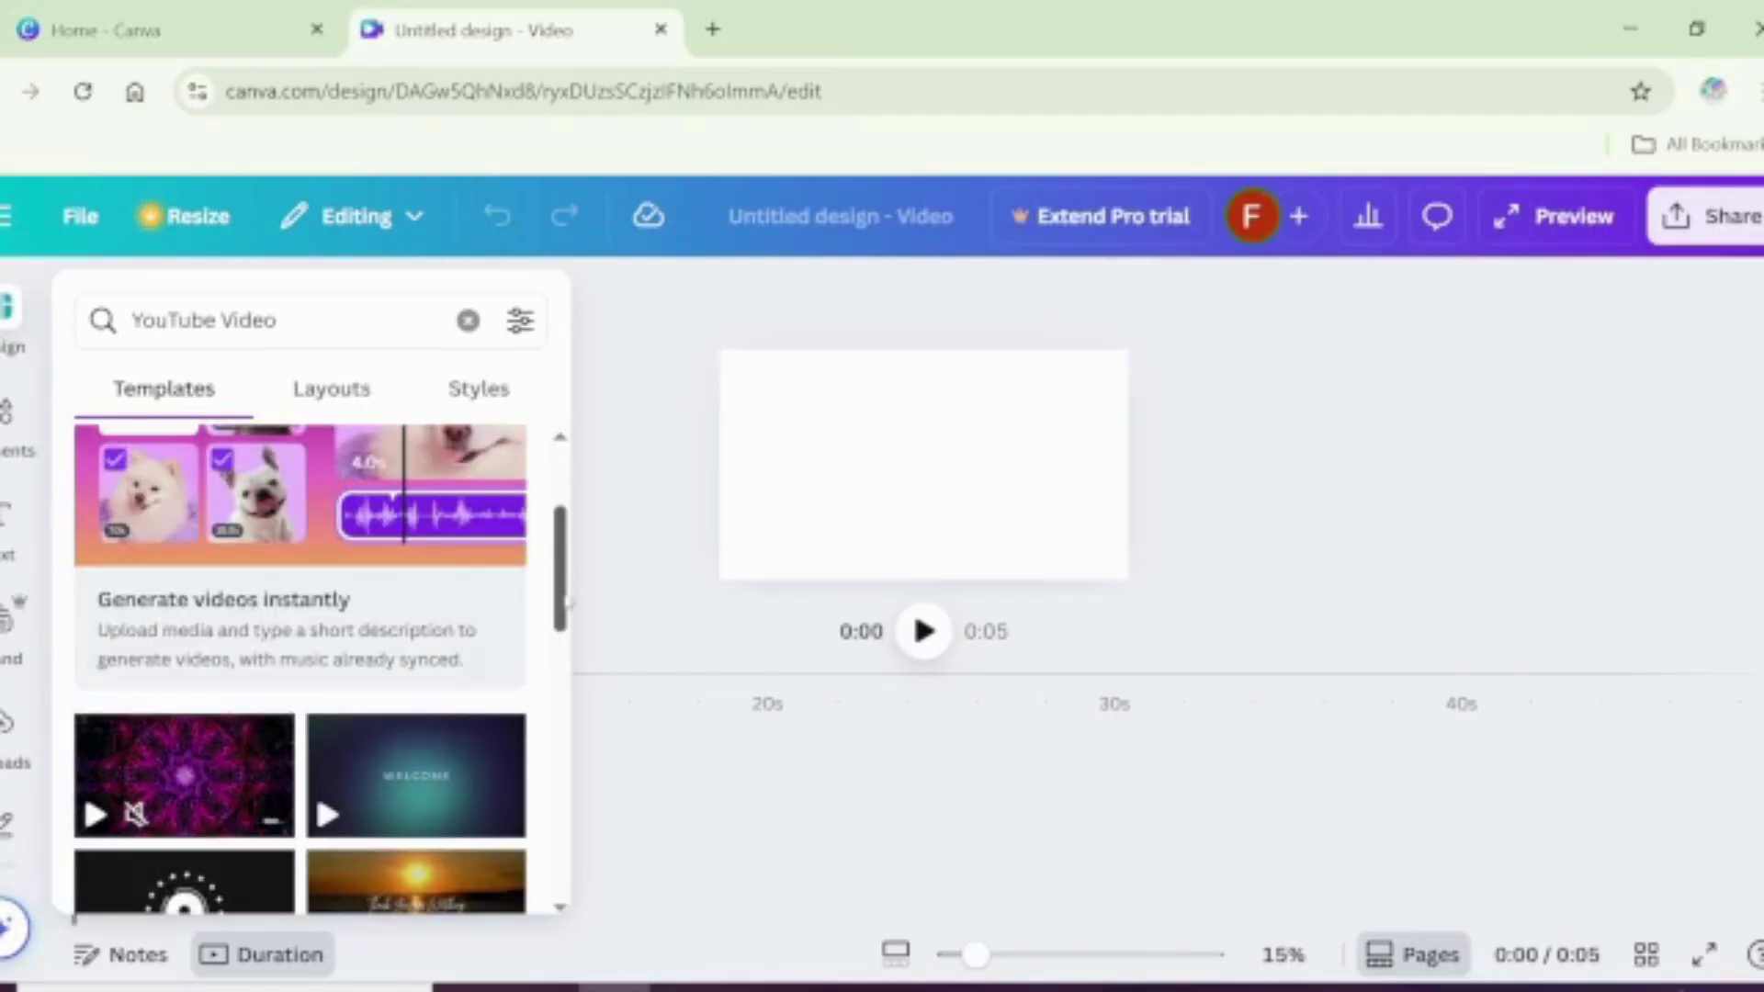
{"action": "scroll", "coordinate": [477, 504], "scroll_direction": "up", "scroll_amount": 5}
{"action": "left_click", "coordinate": [447, 487]}
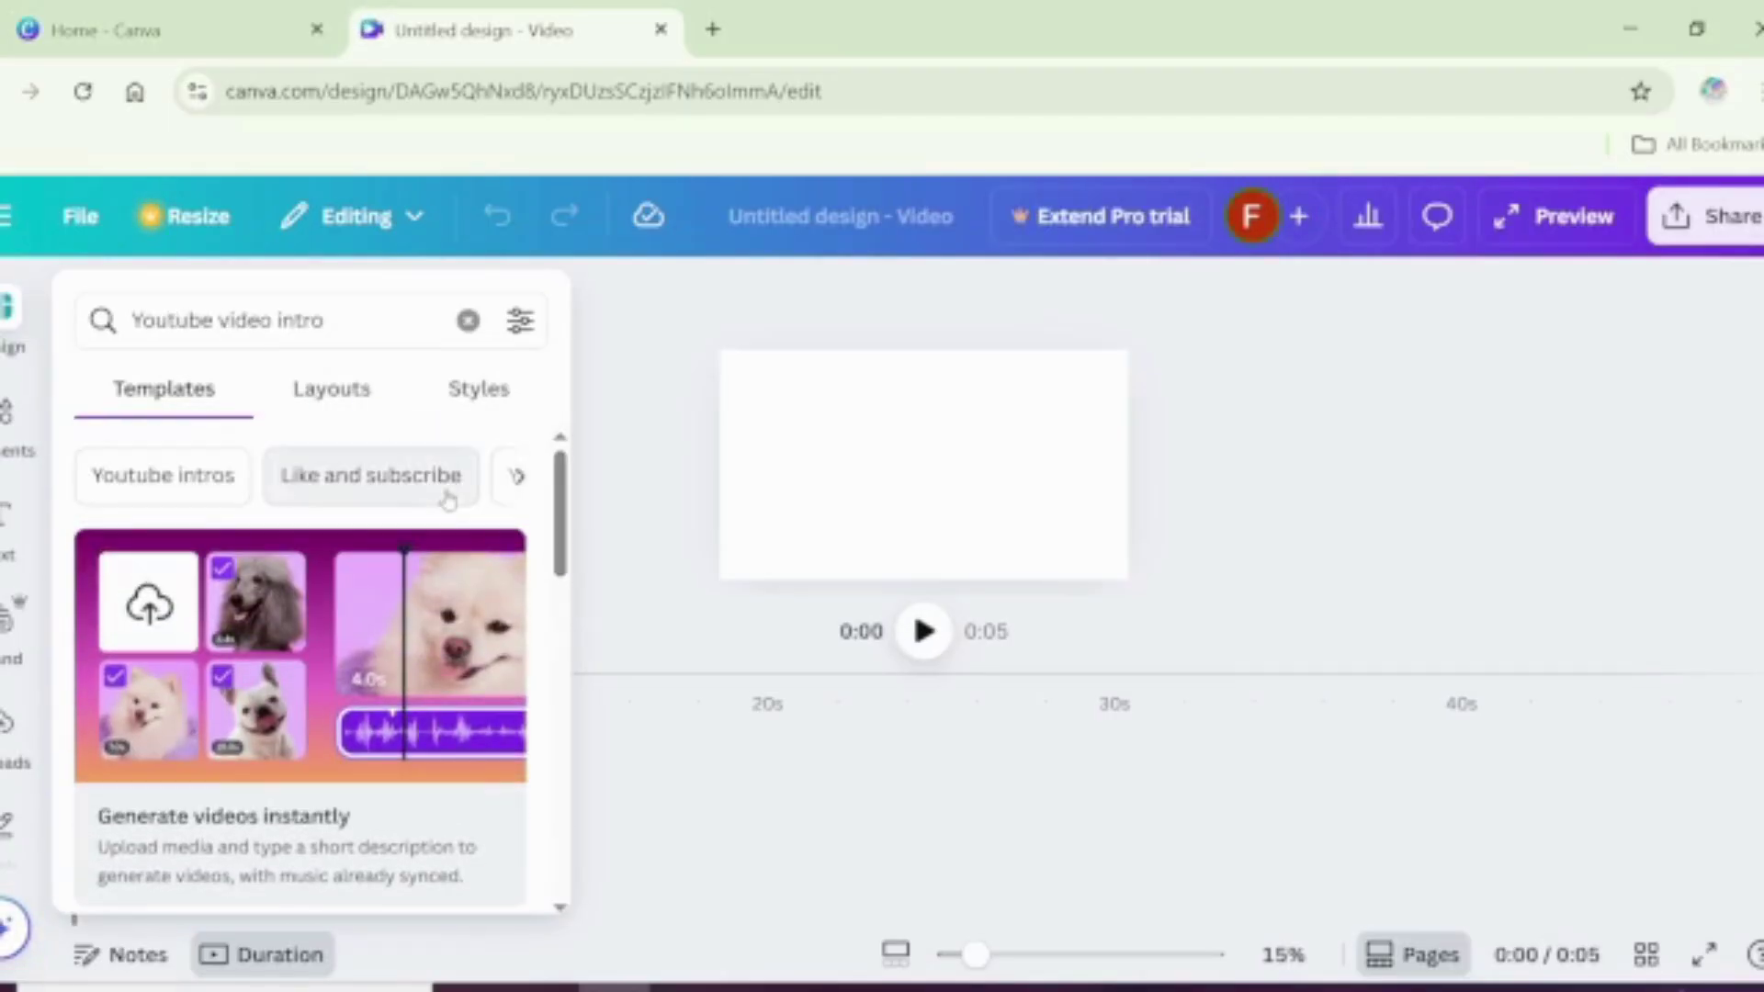
{"action": "left_click_drag", "start_coordinate": [562, 533], "coordinate": [594, 715]}
{"action": "scroll", "coordinate": [544, 845], "scroll_direction": "down", "scroll_amount": 5}
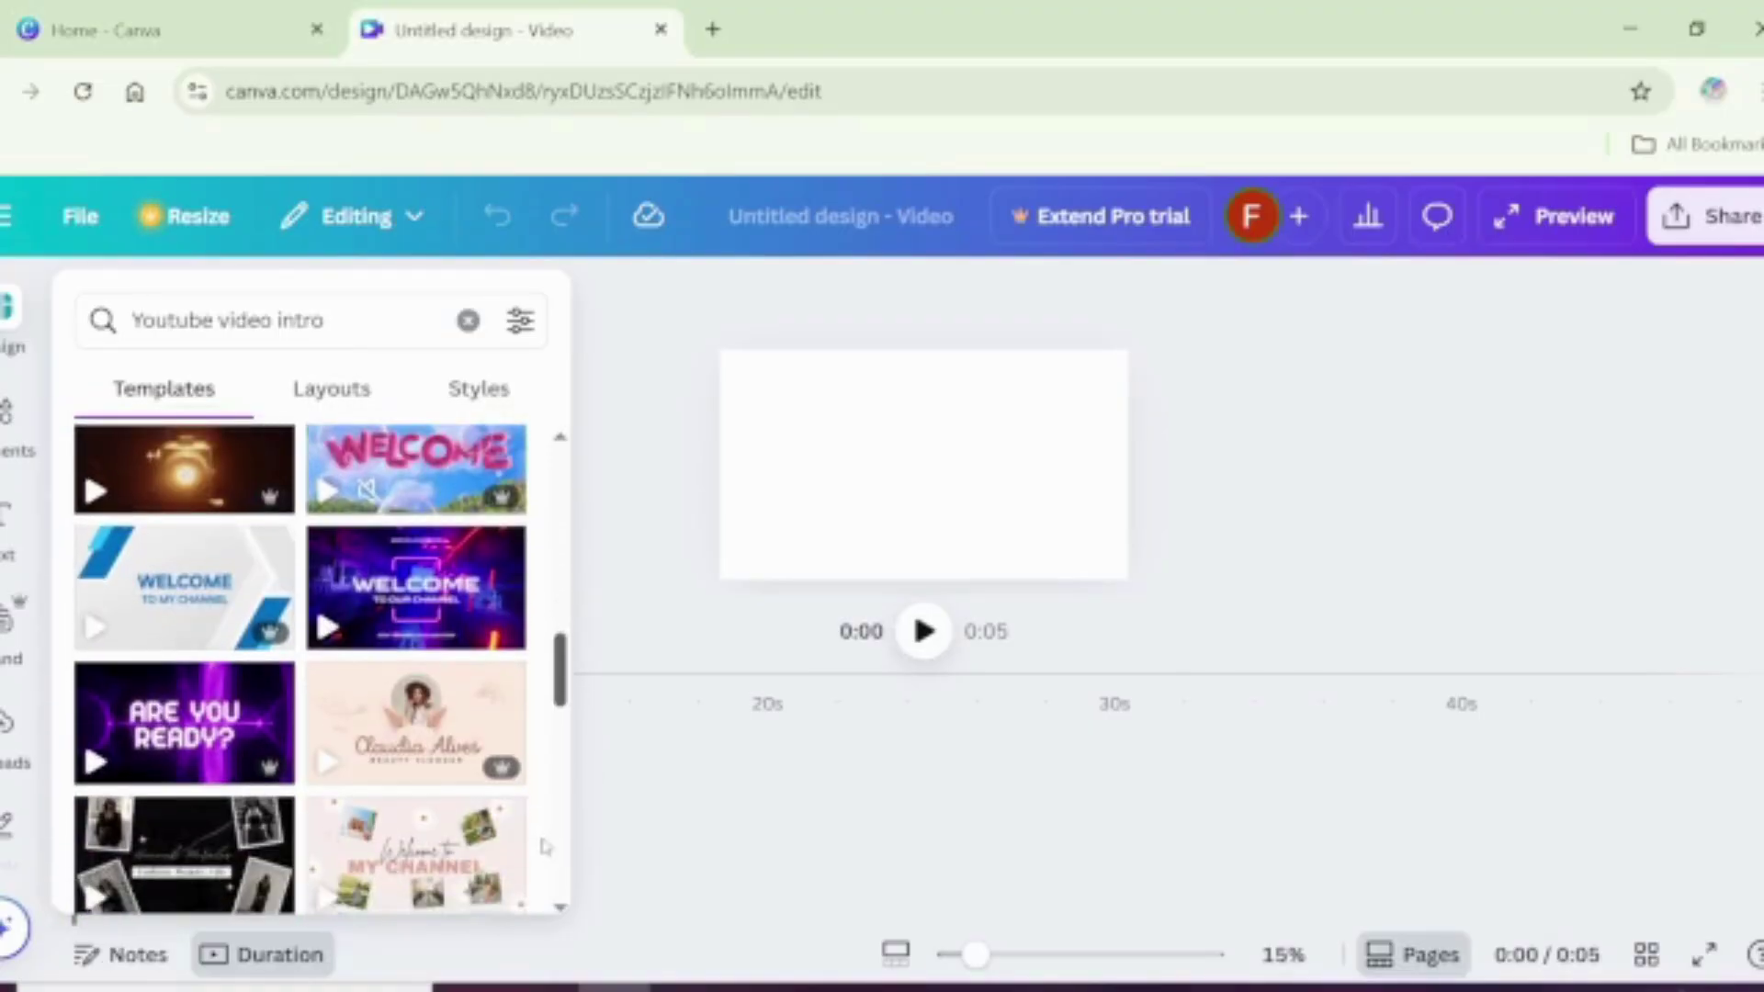
{"action": "scroll", "coordinate": [544, 845], "scroll_direction": "down", "scroll_amount": 2}
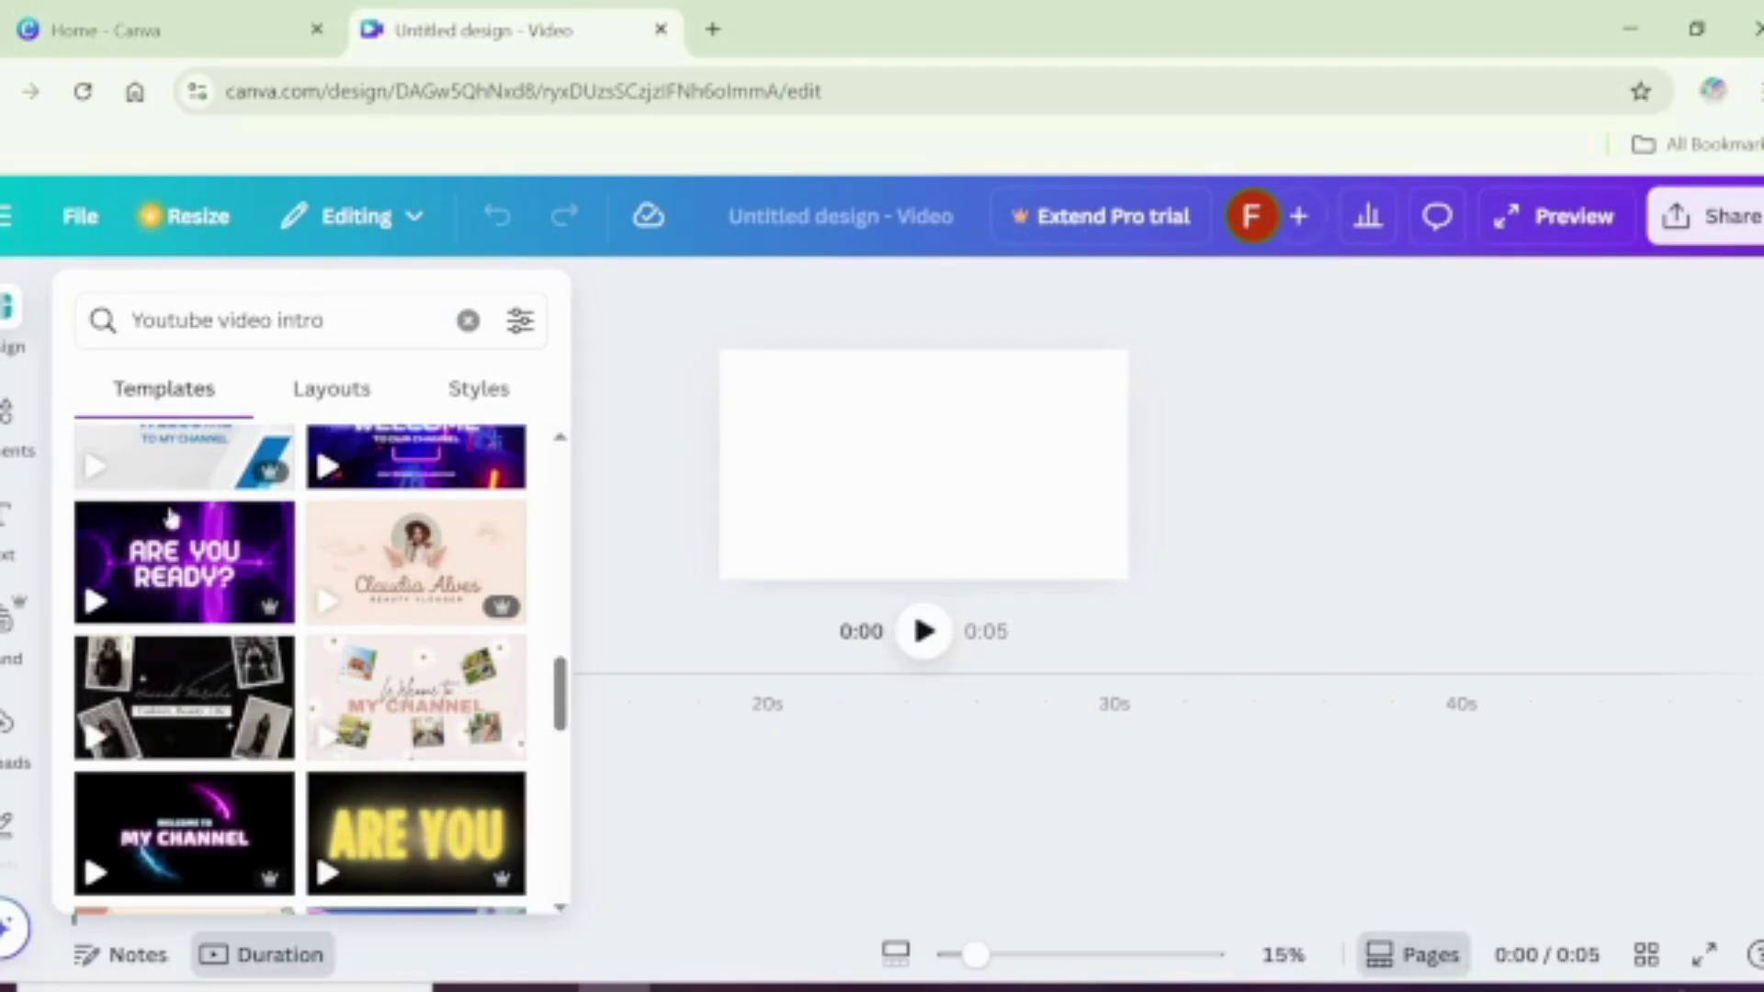
Step: Add a heading to the blank page that reads "Welcome to..."
{"action": "left_click", "coordinate": [11, 511]}
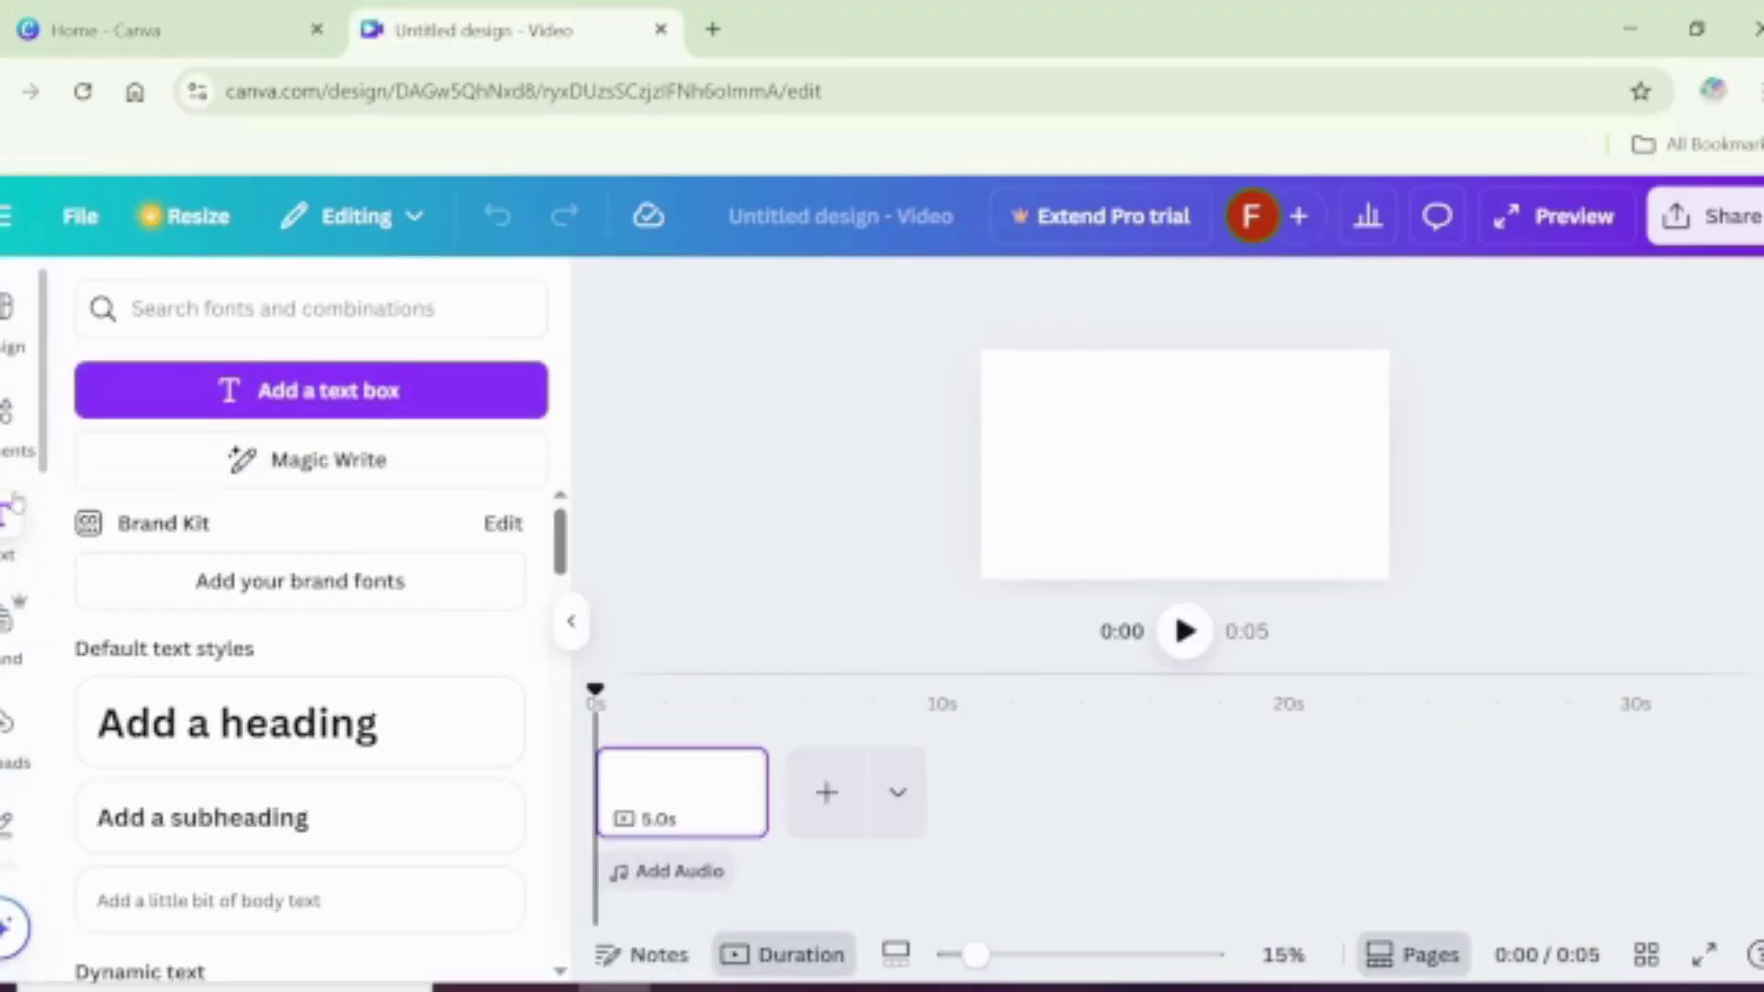
{"action": "left_click", "coordinate": [235, 725]}
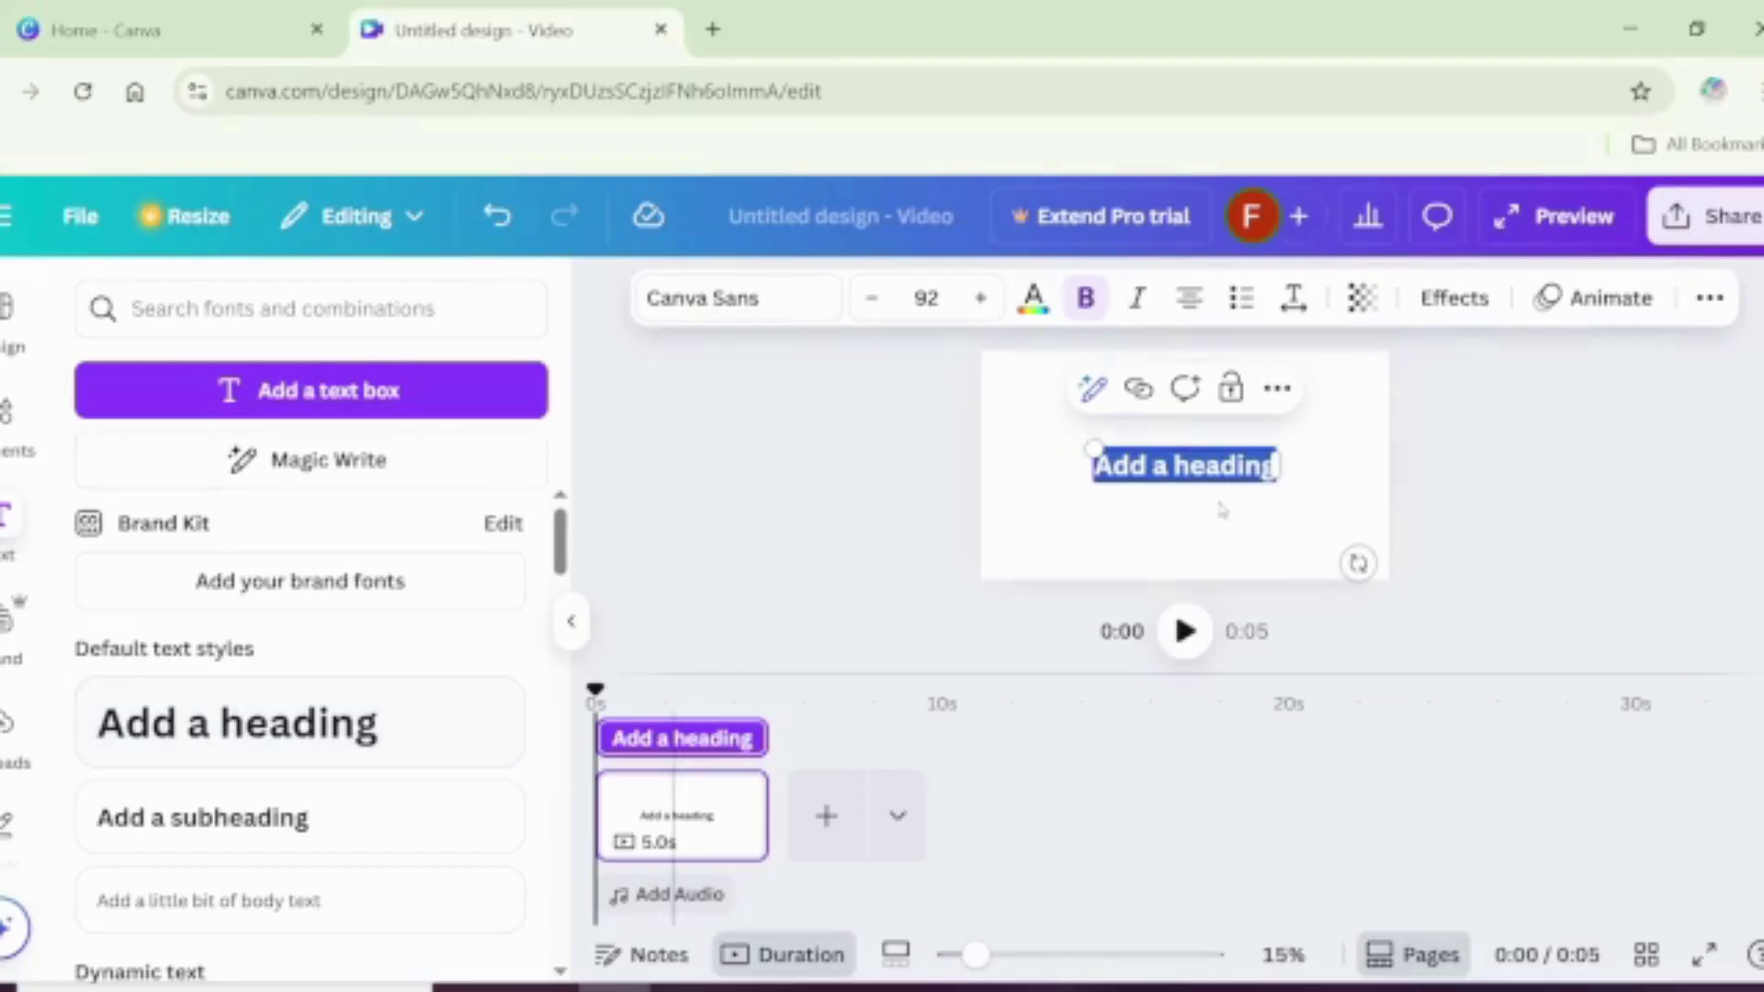
{"action": "key", "text": "BackSpace"}
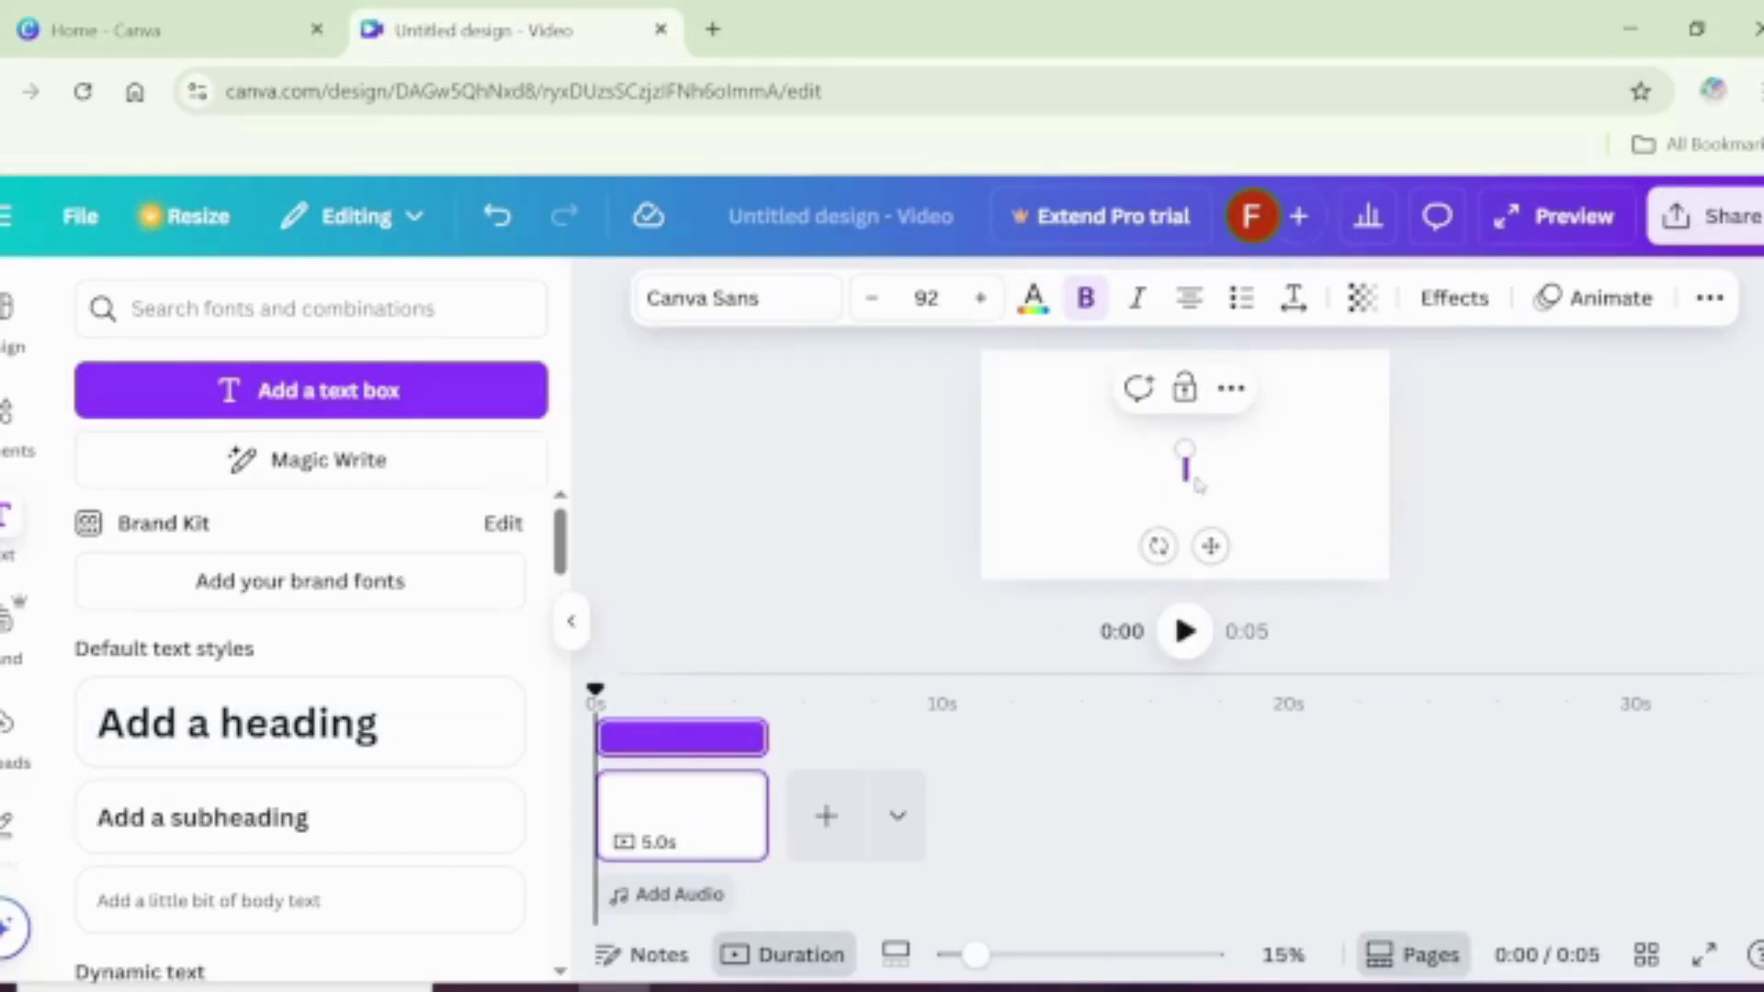
{"action": "type", "text": "Welco"}
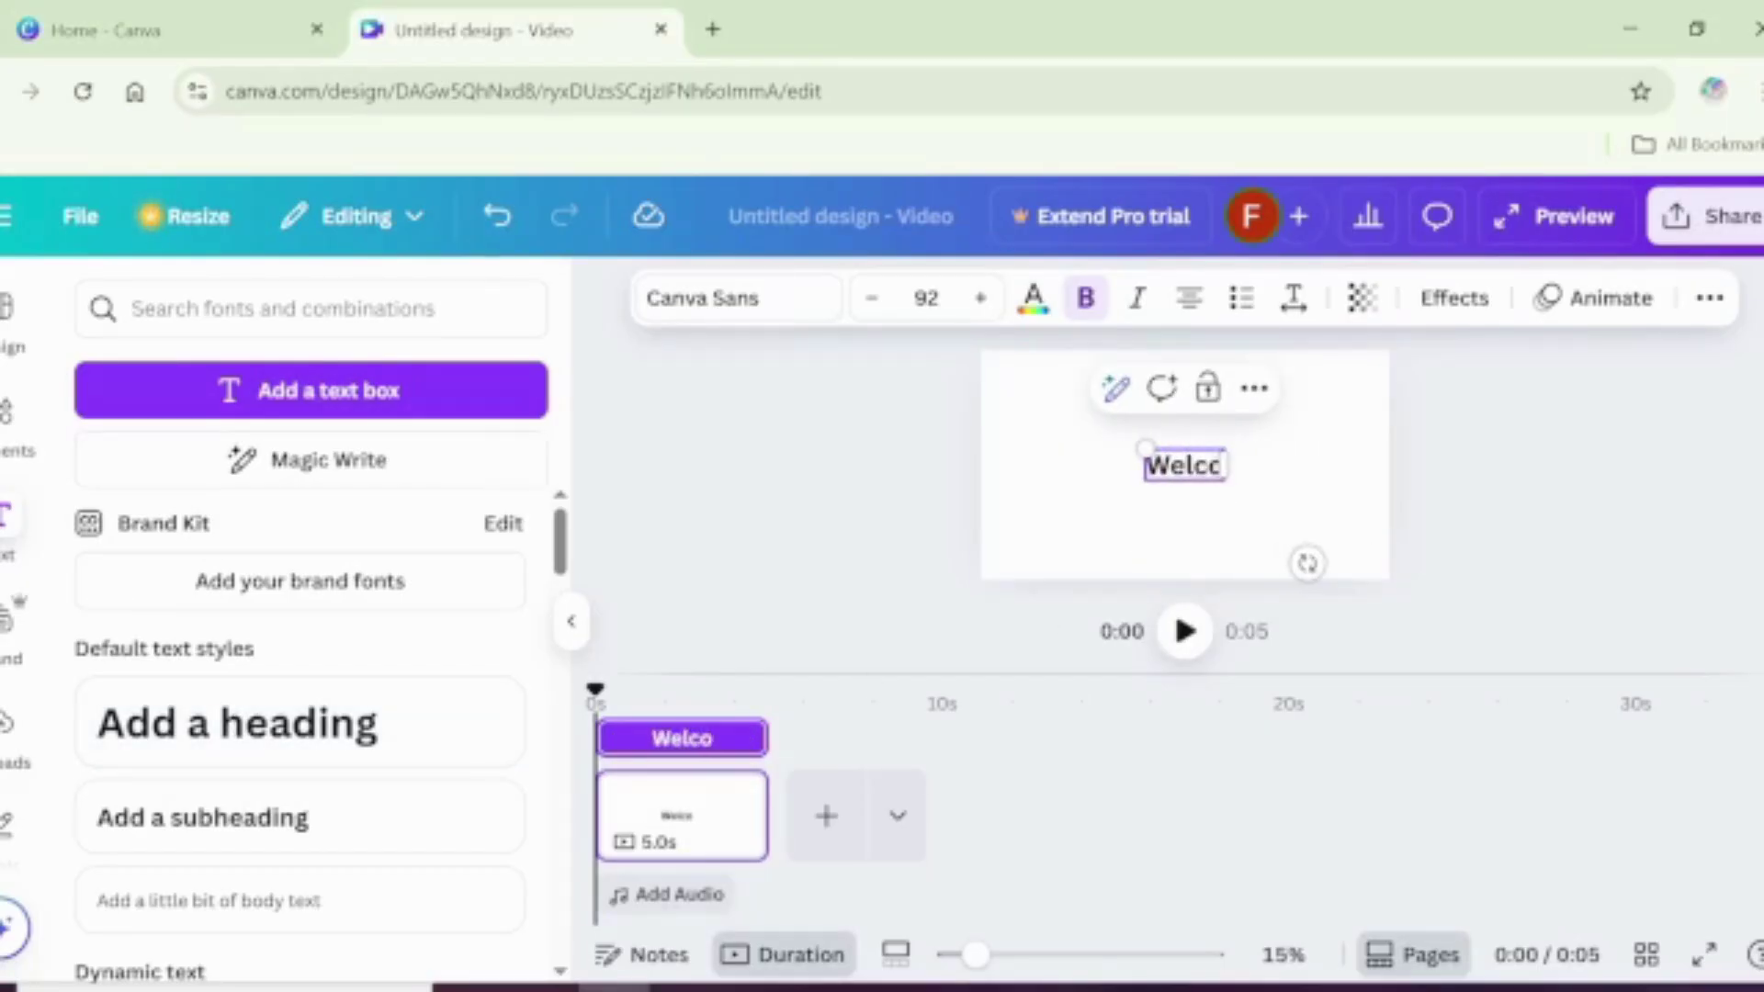
{"action": "type", "text": "me to..."}
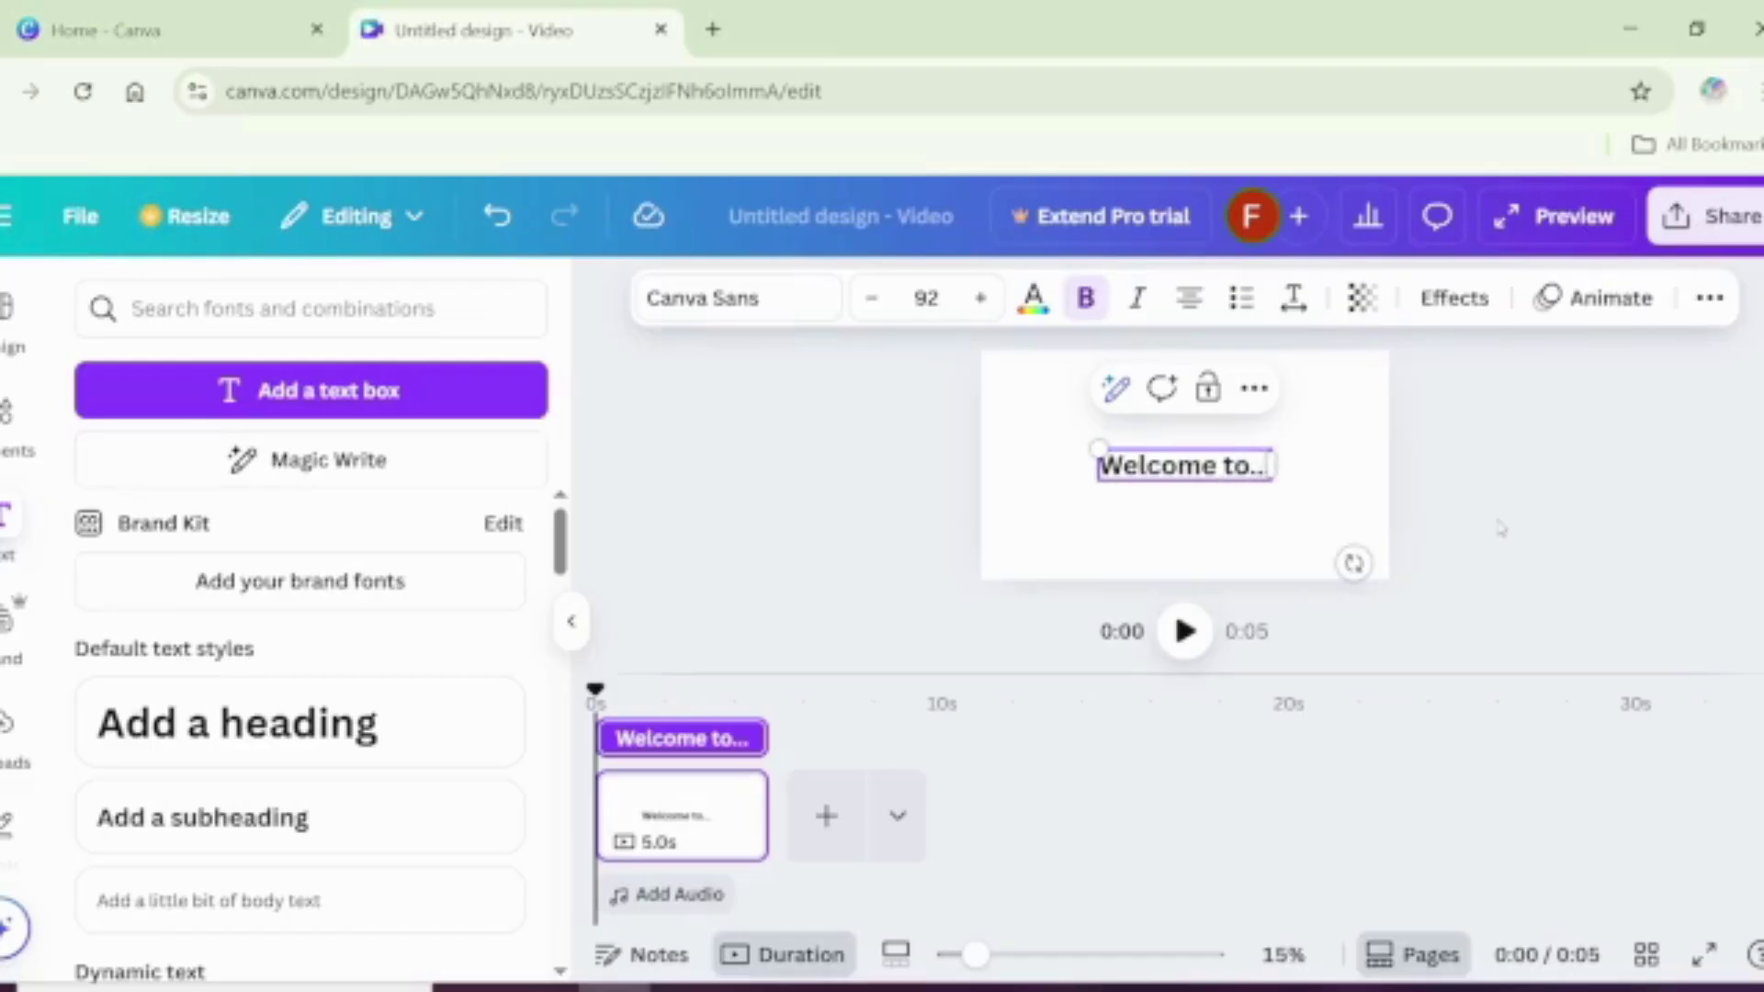
Step: Enlarge the "Welcome to..." heading to font size 126 and reposition it near the middle of the page
{"action": "left_click", "coordinate": [1500, 528]}
{"action": "left_click", "coordinate": [1192, 471]}
{"action": "left_click_drag", "start_coordinate": [1098, 449], "coordinate": [1035, 433]}
{"action": "left_click_drag", "start_coordinate": [1175, 479], "coordinate": [1191, 473]}
Step: Change the heading's font to Lemonade Display, enlarge it to size 137 and centre it on the page
{"action": "left_click", "coordinate": [756, 315]}
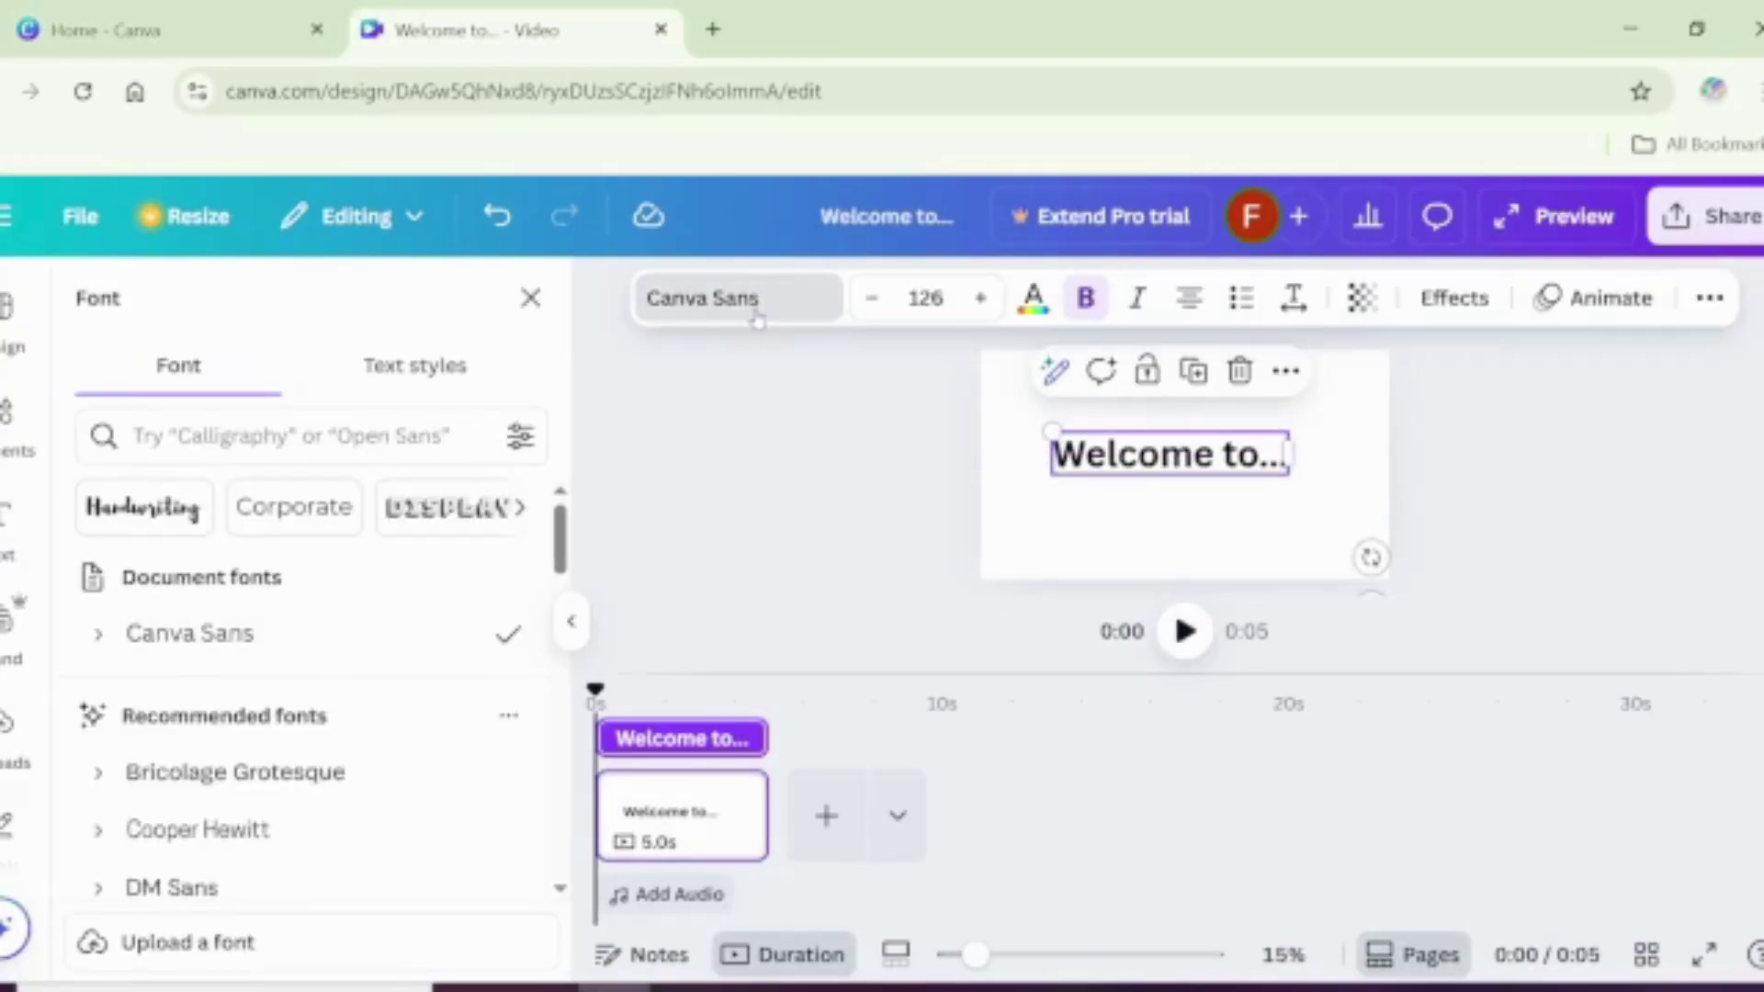
{"action": "scroll", "coordinate": [567, 621], "scroll_direction": "down", "scroll_amount": 3}
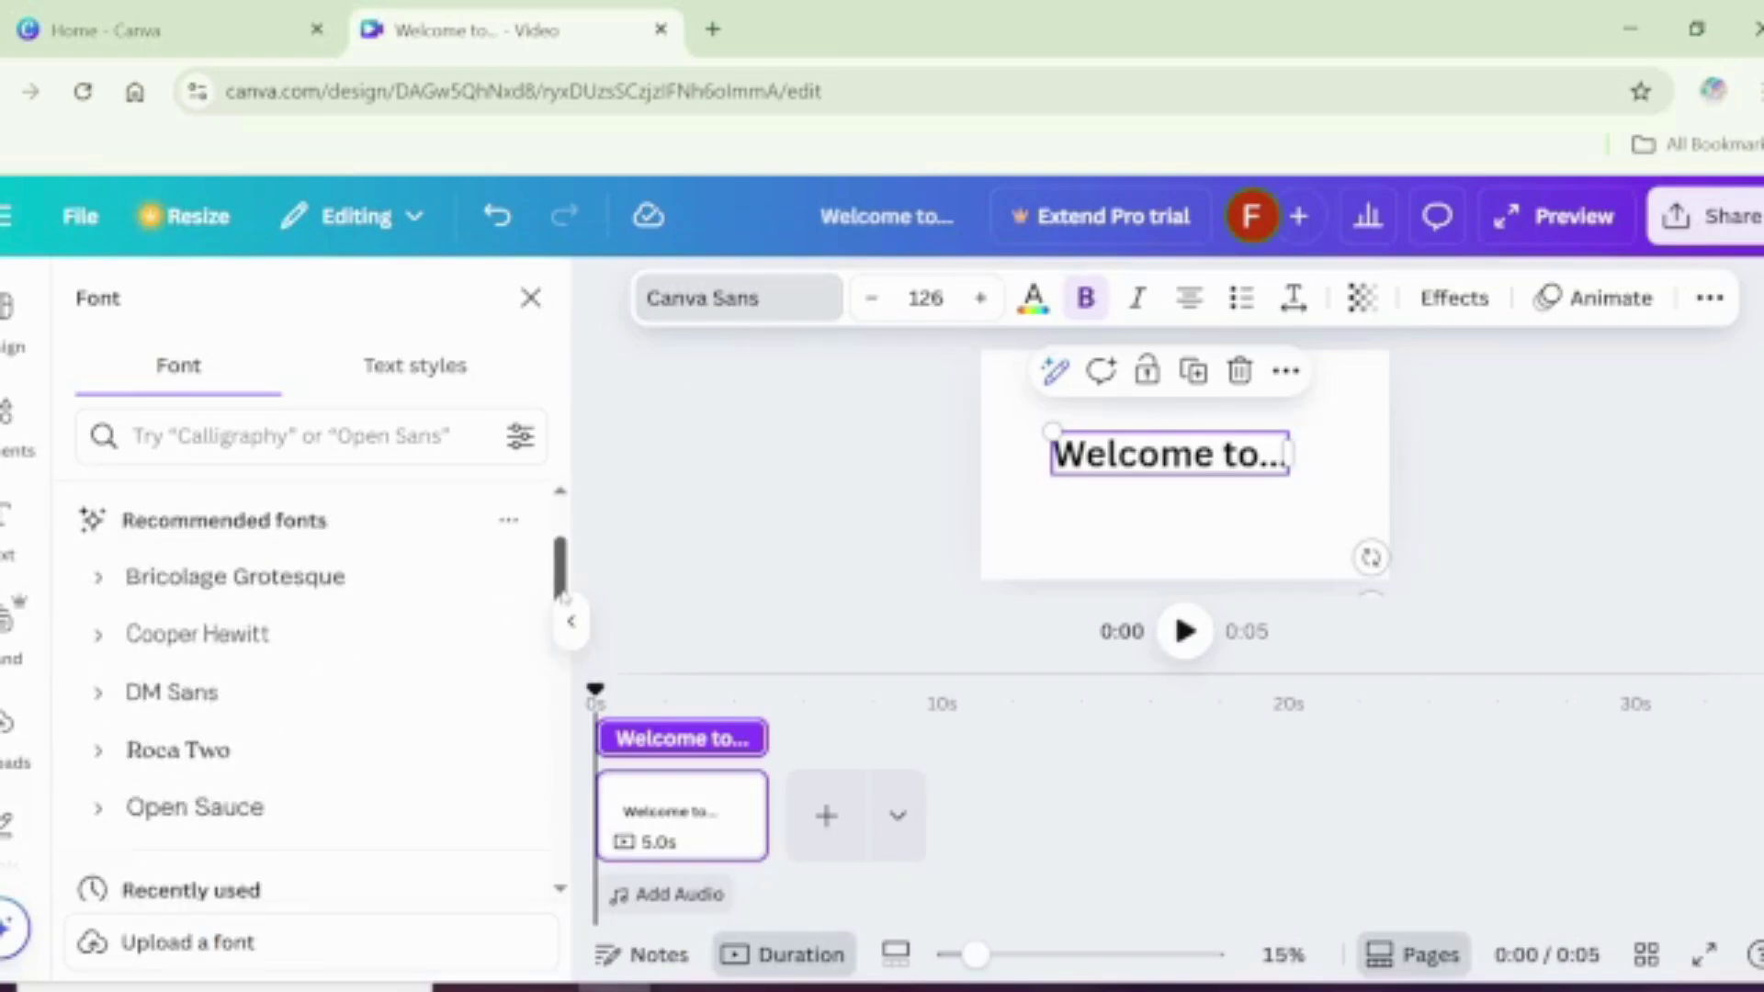
{"action": "scroll", "coordinate": [567, 621], "scroll_direction": "down", "scroll_amount": 3}
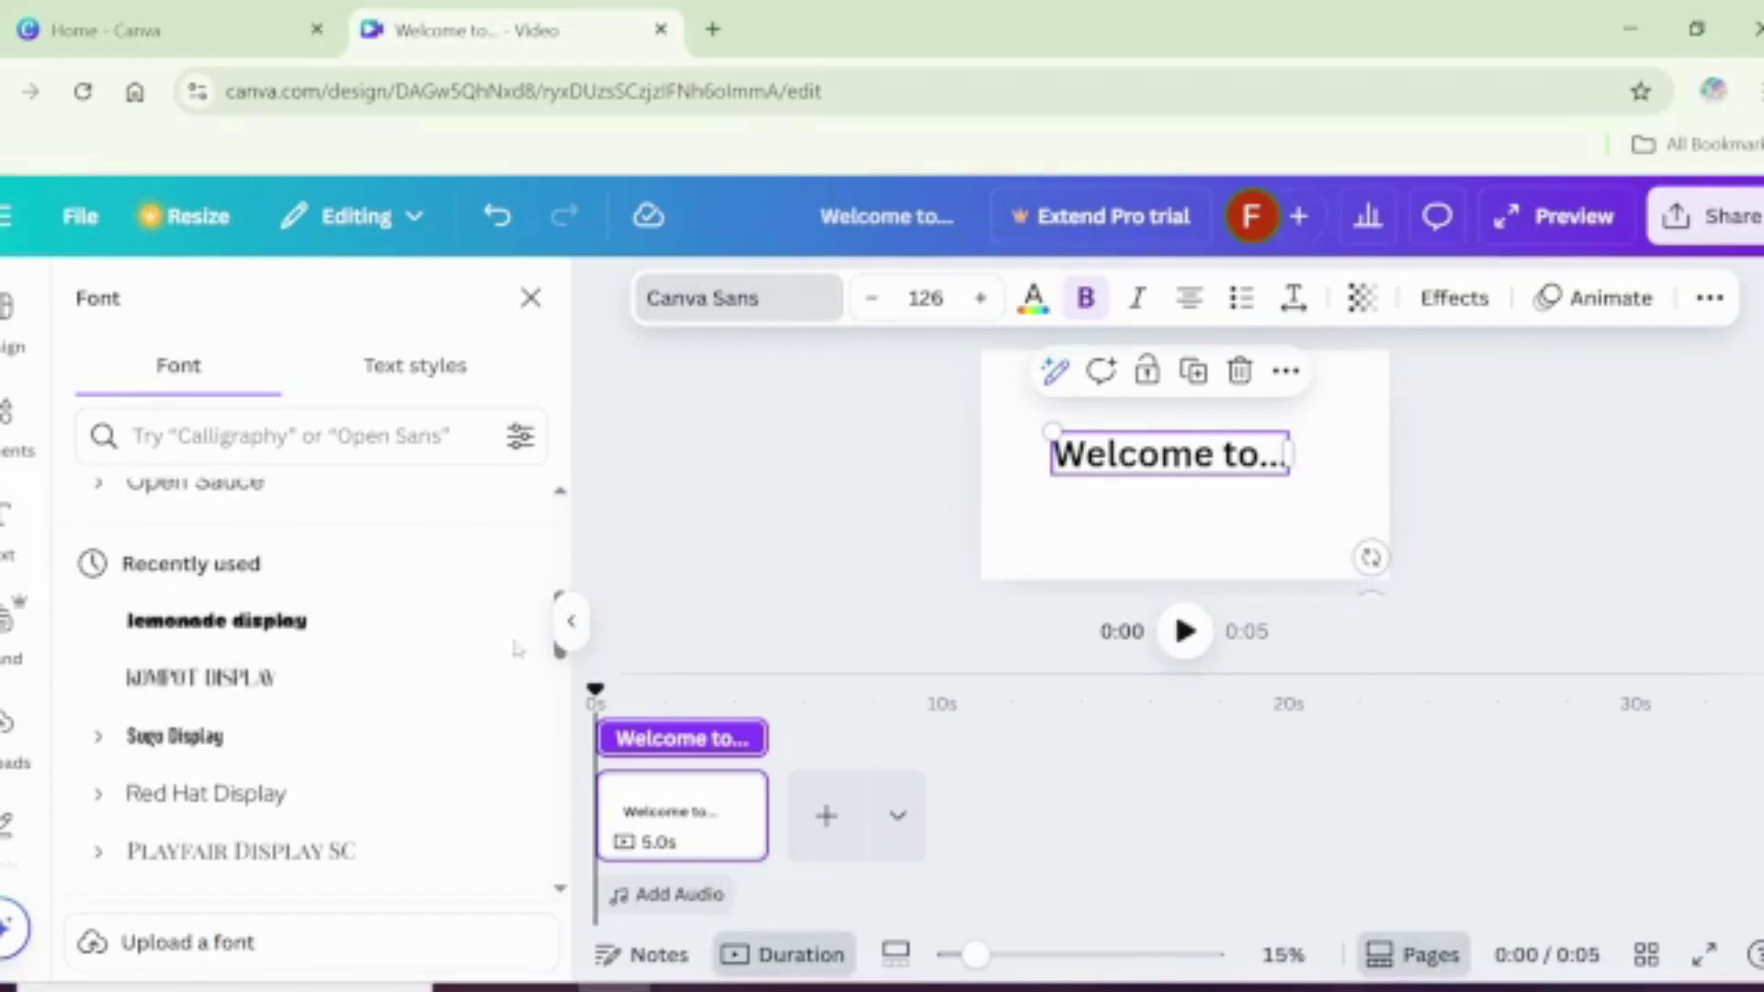
{"action": "left_click", "coordinate": [423, 652]}
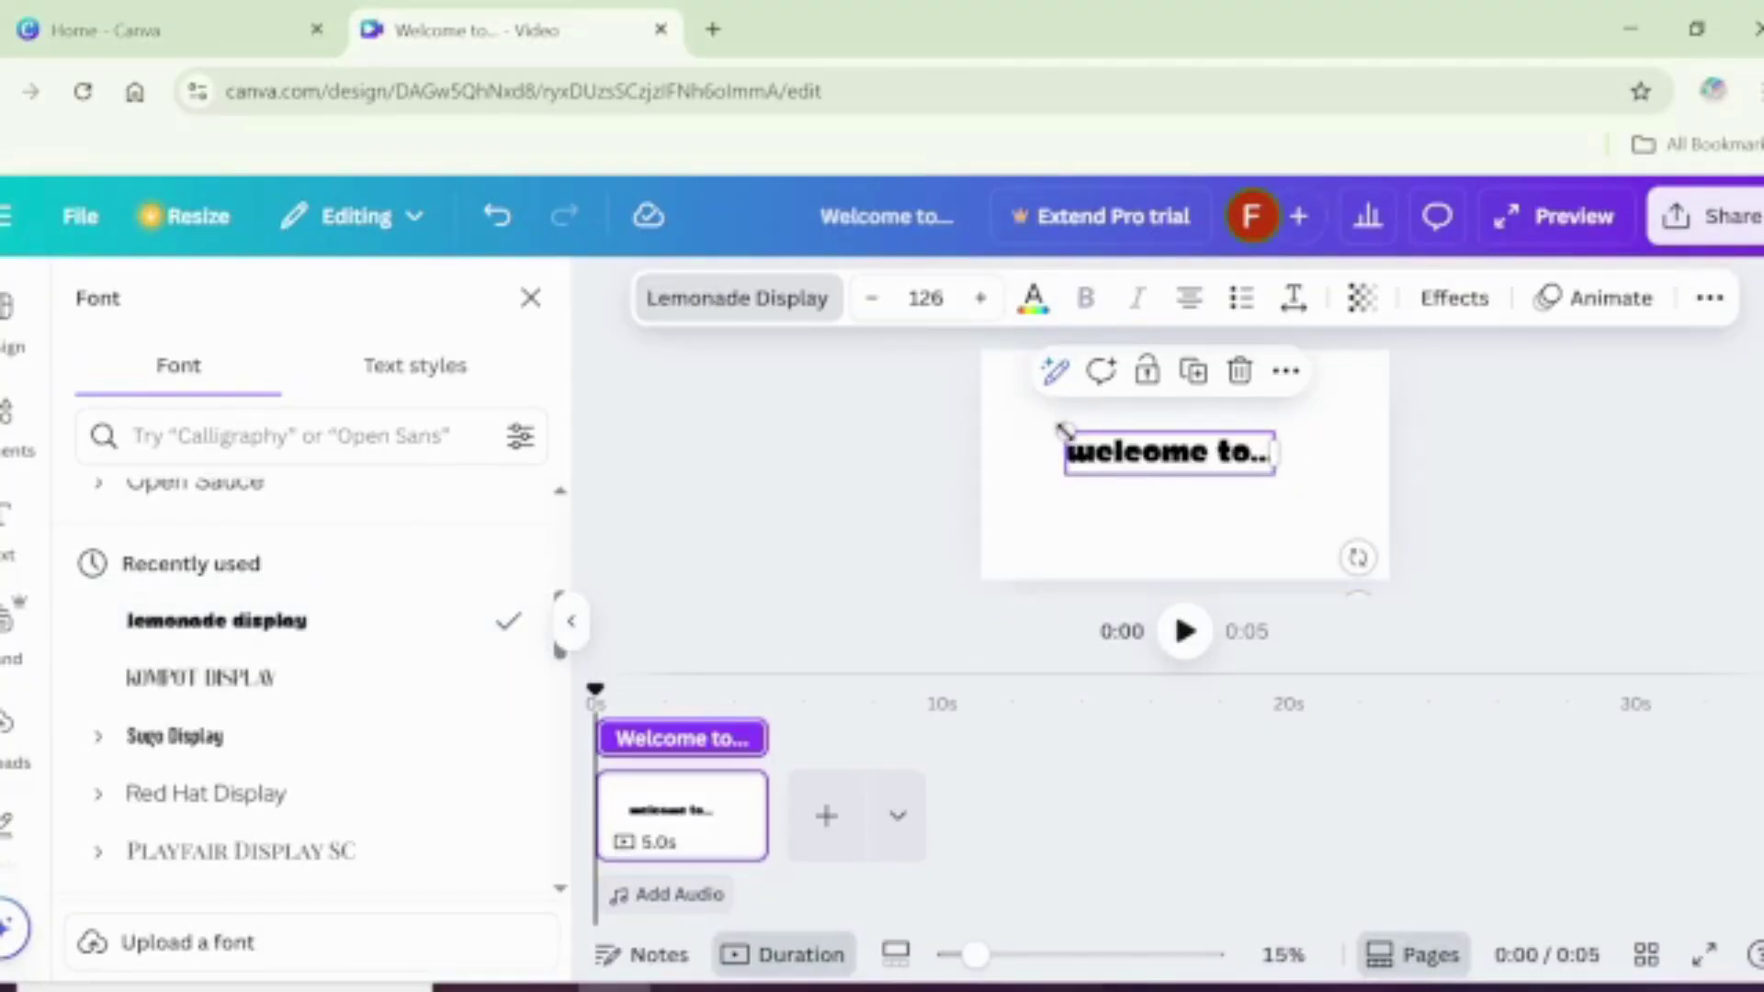
{"action": "left_click_drag", "start_coordinate": [1057, 426], "coordinate": [1143, 466]}
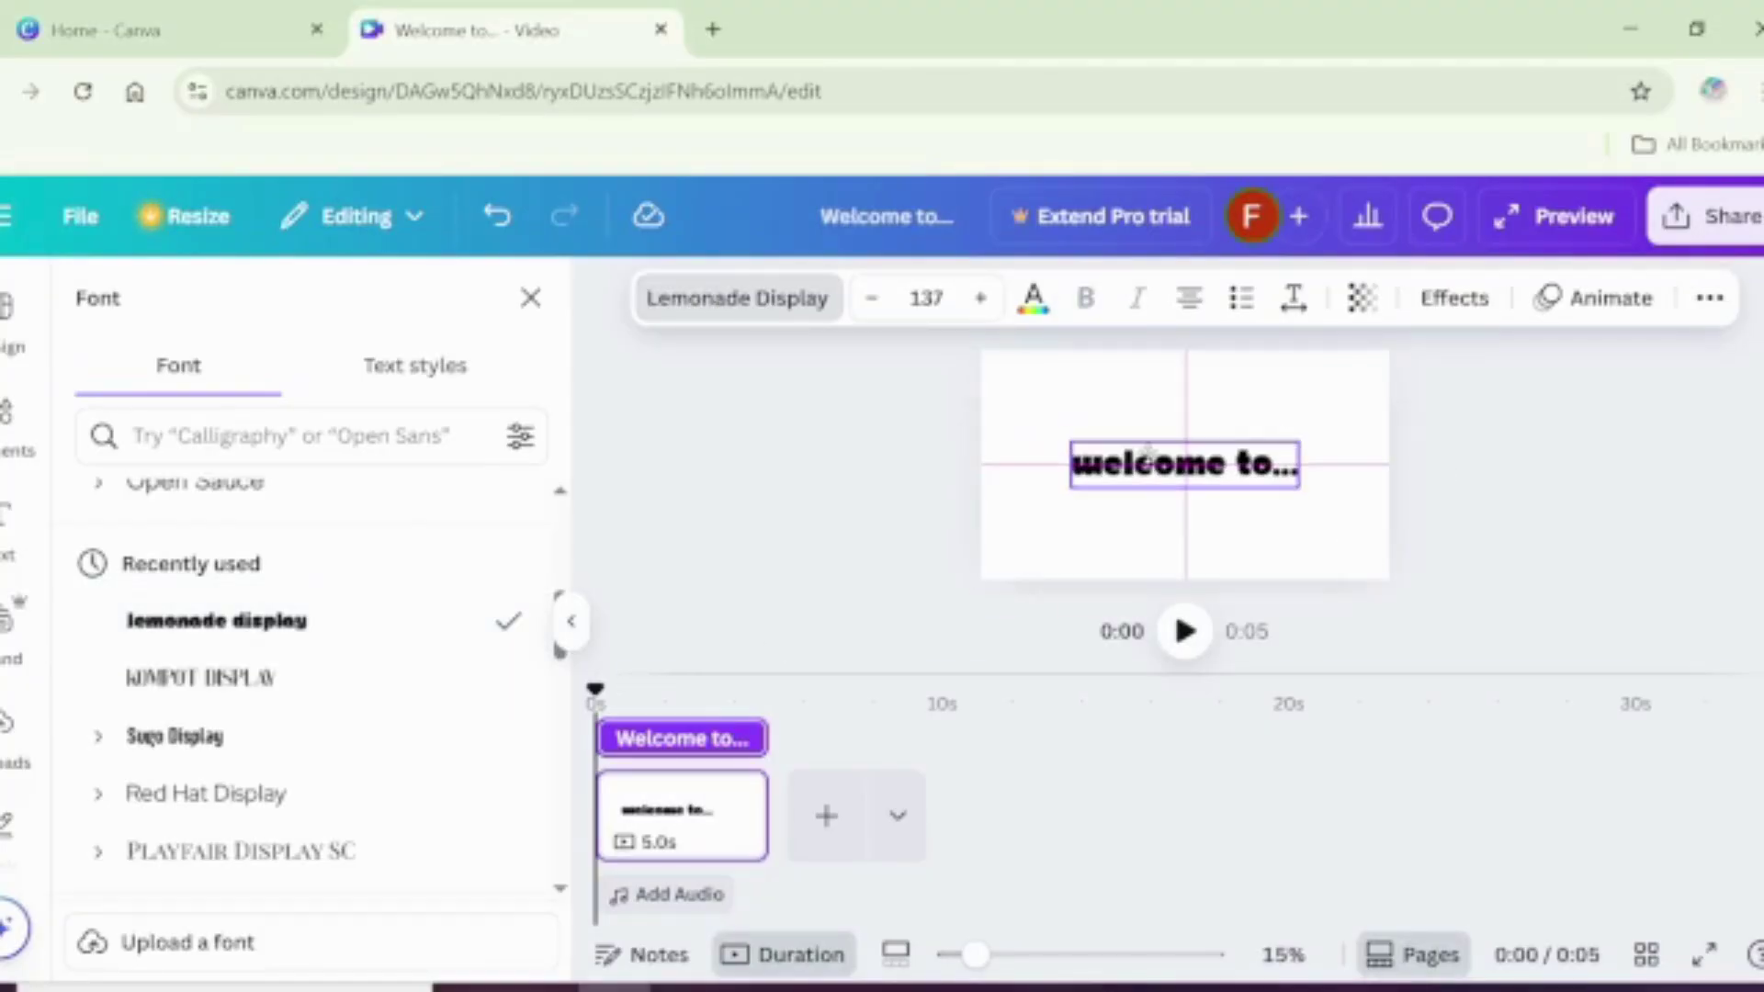
Step: Give the page background a gradient in the radial style that spreads out from the centre
{"action": "left_click", "coordinate": [1131, 540]}
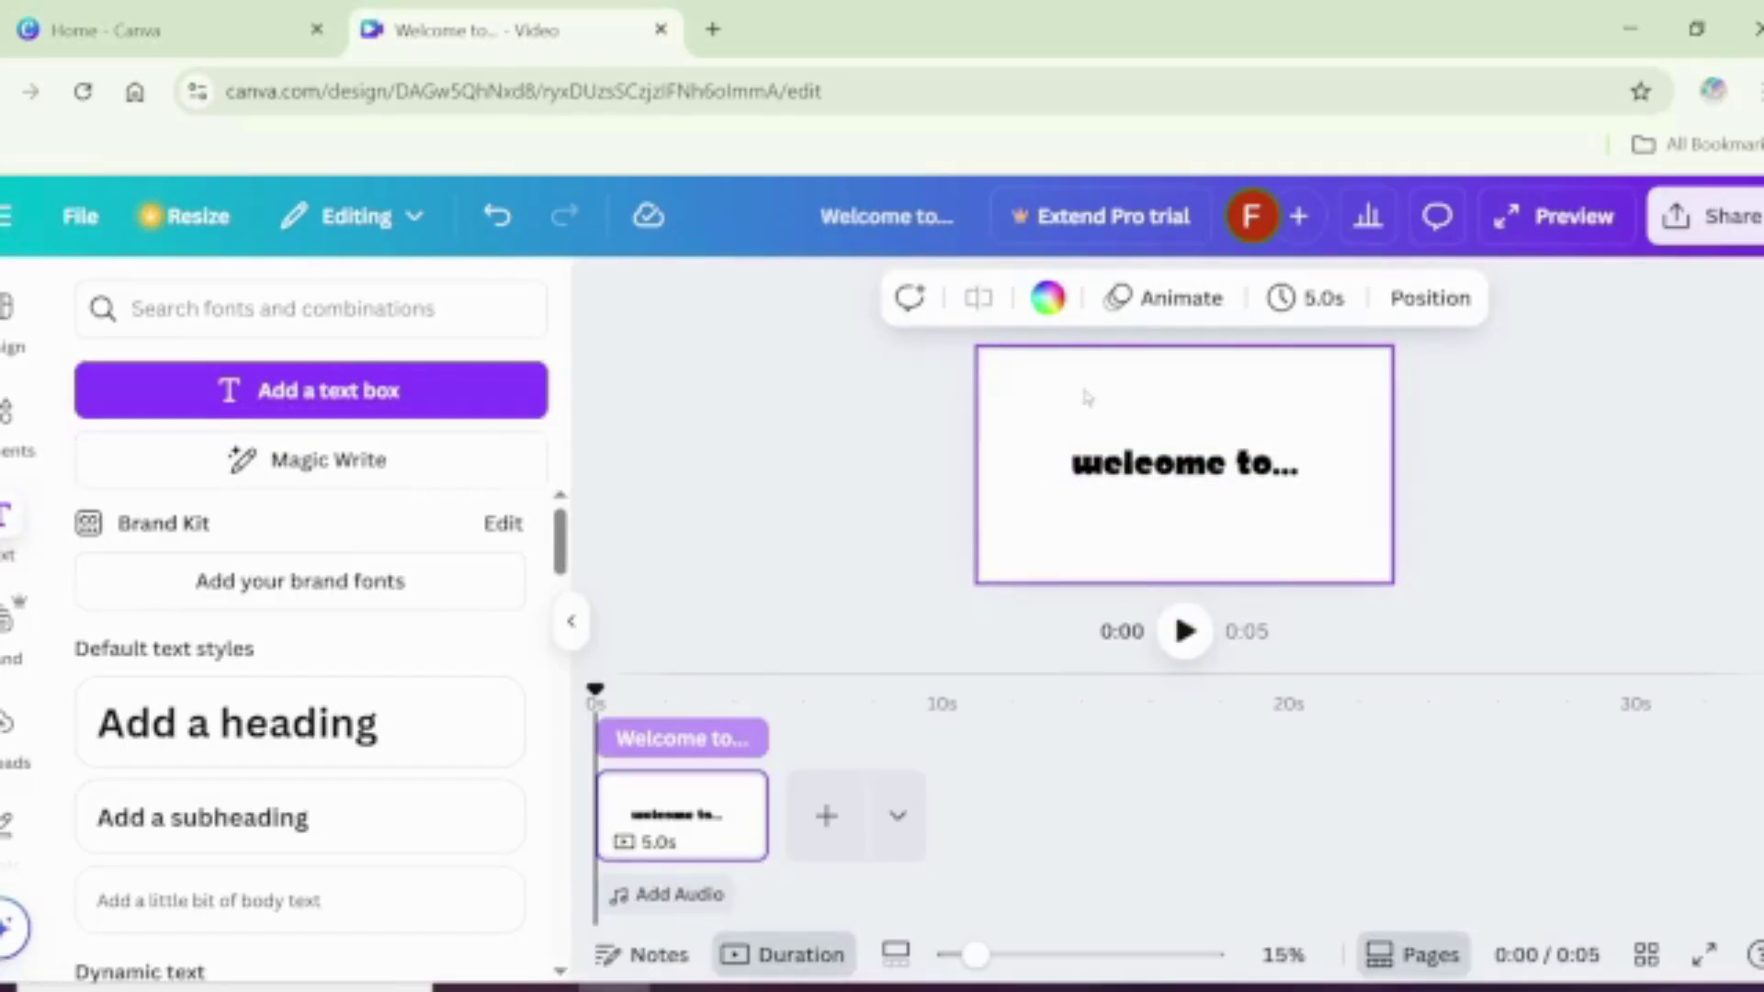
{"action": "left_click", "coordinate": [1046, 299]}
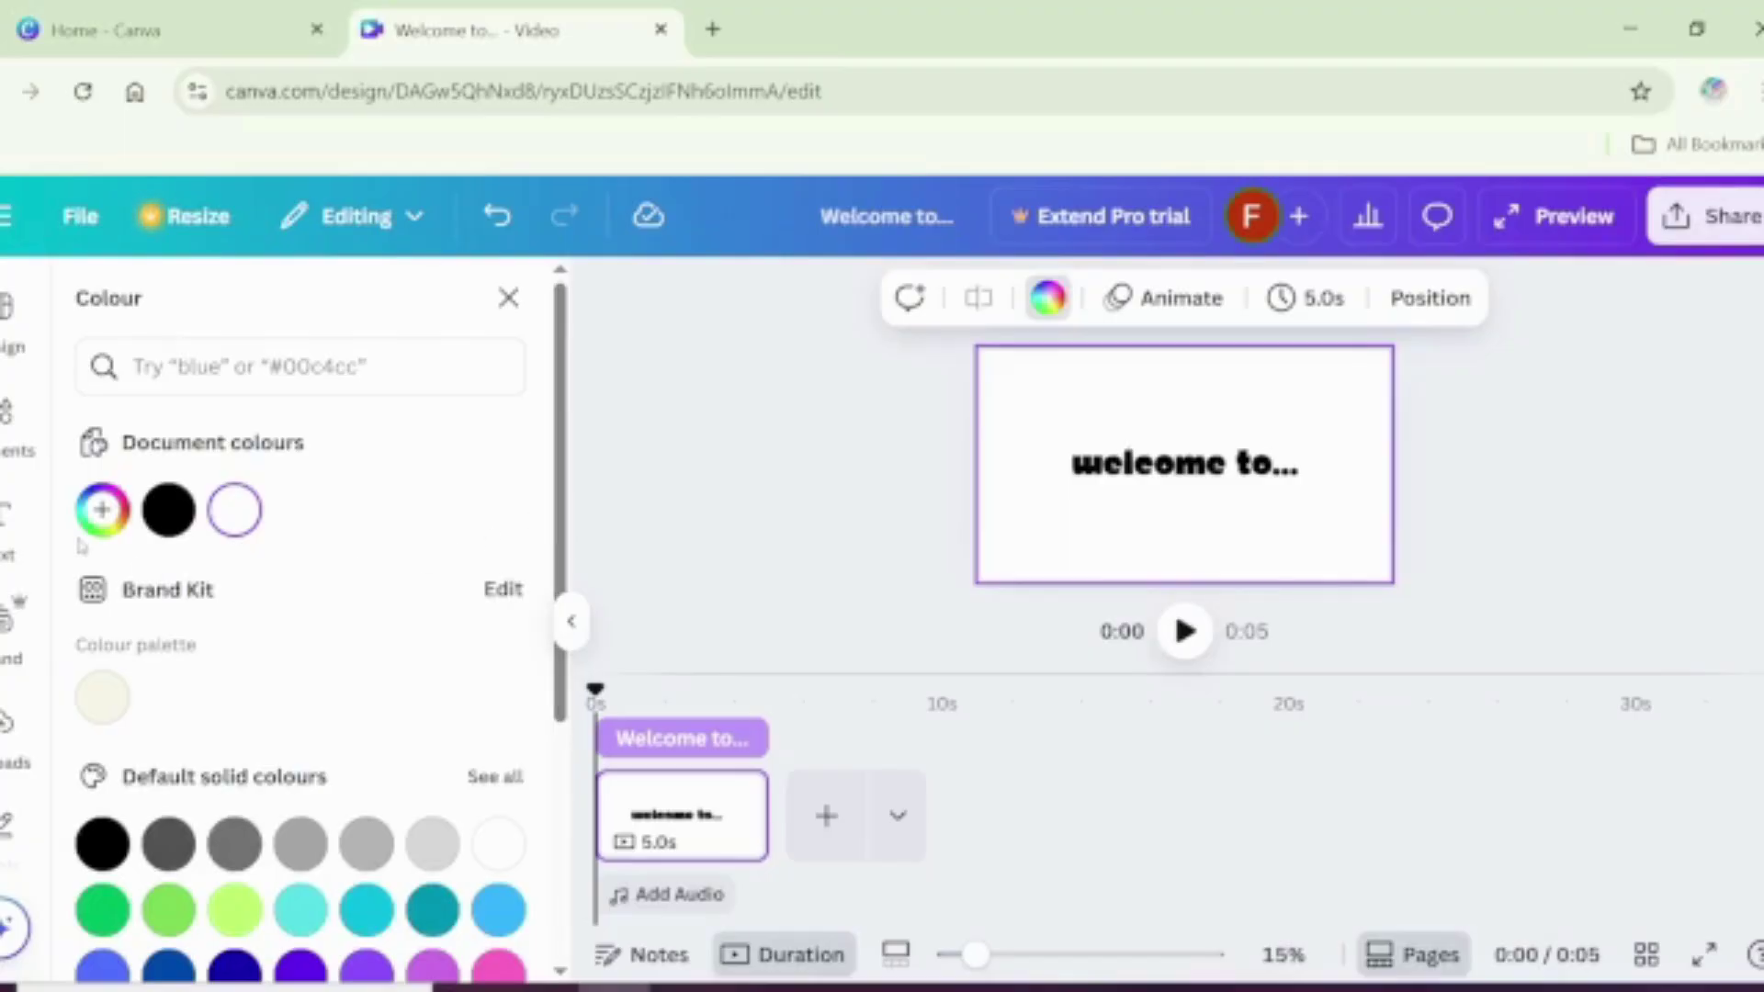
{"action": "left_click", "coordinate": [101, 510]}
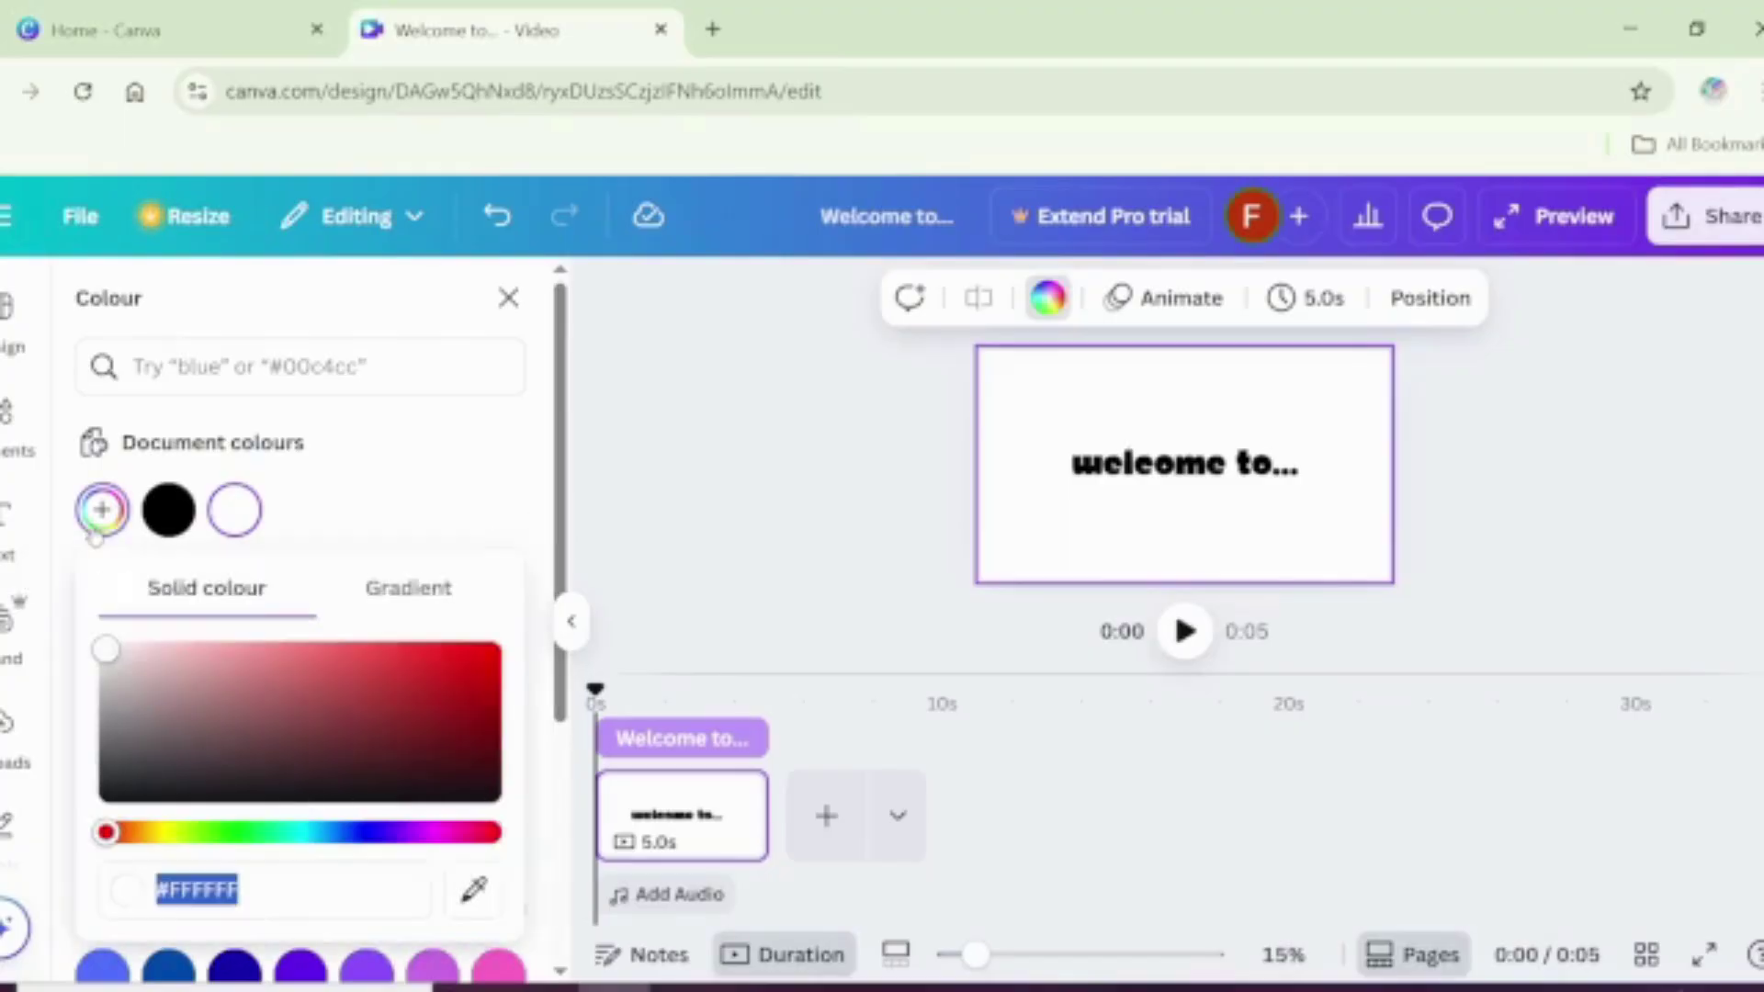
{"action": "left_click", "coordinate": [445, 593]}
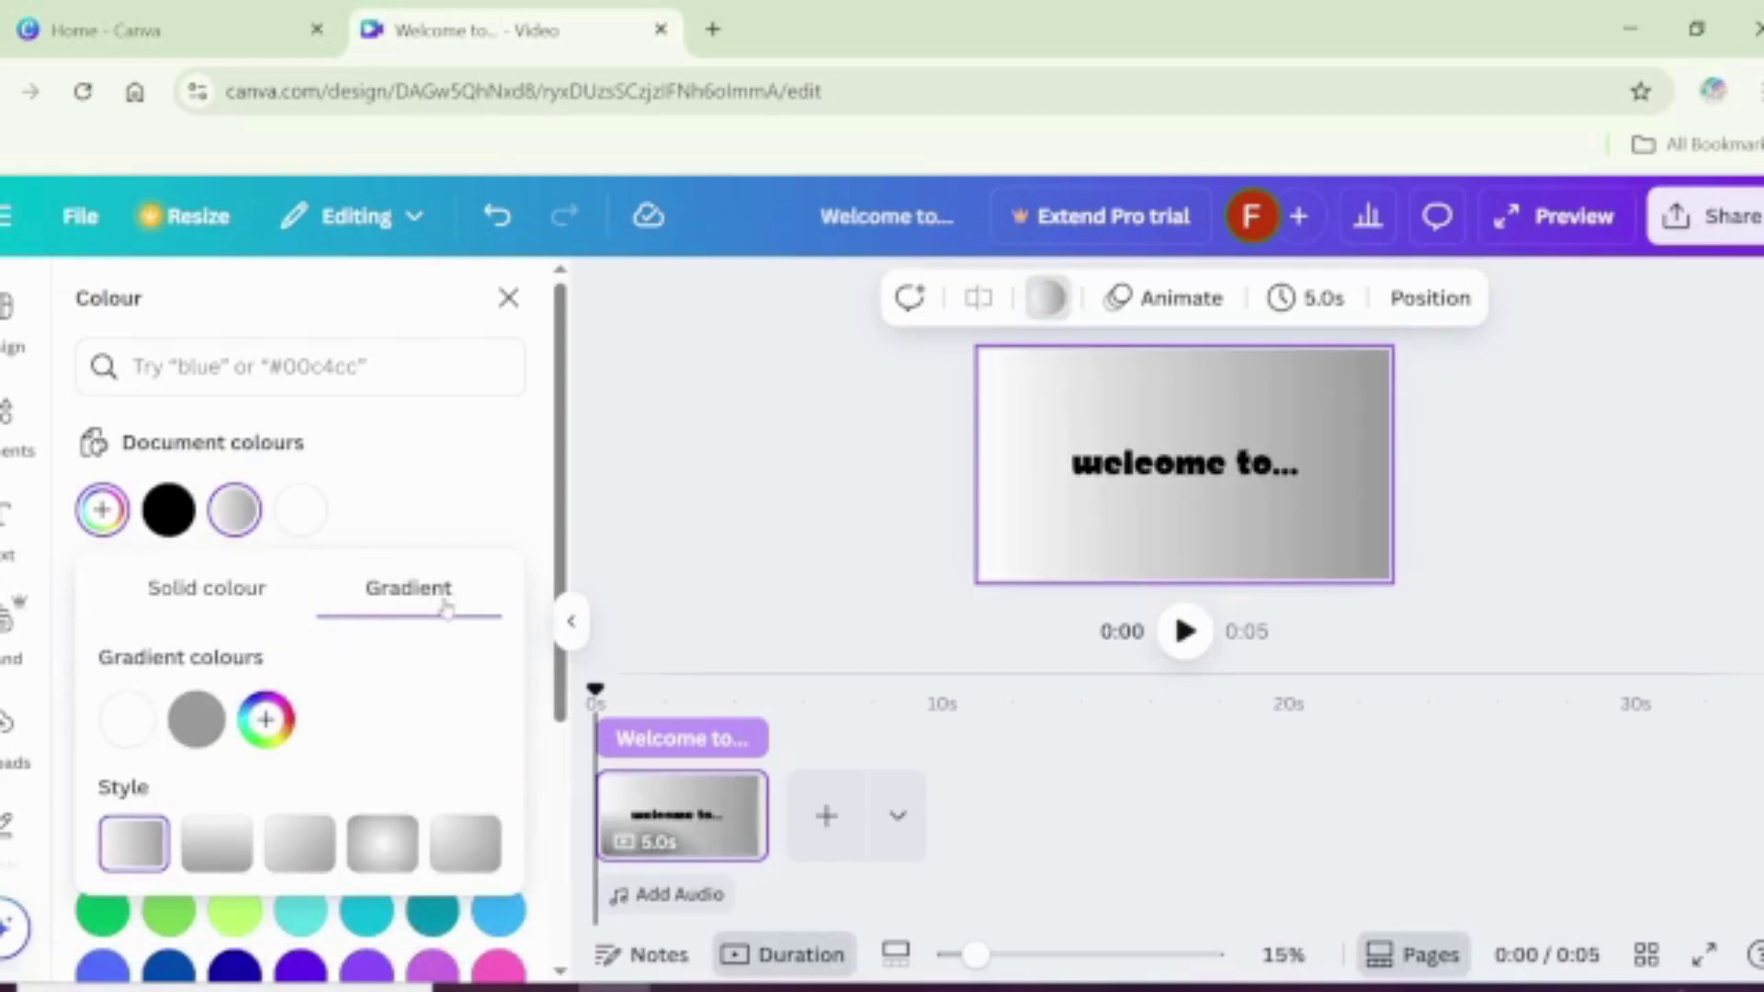
{"action": "left_click", "coordinate": [383, 843]}
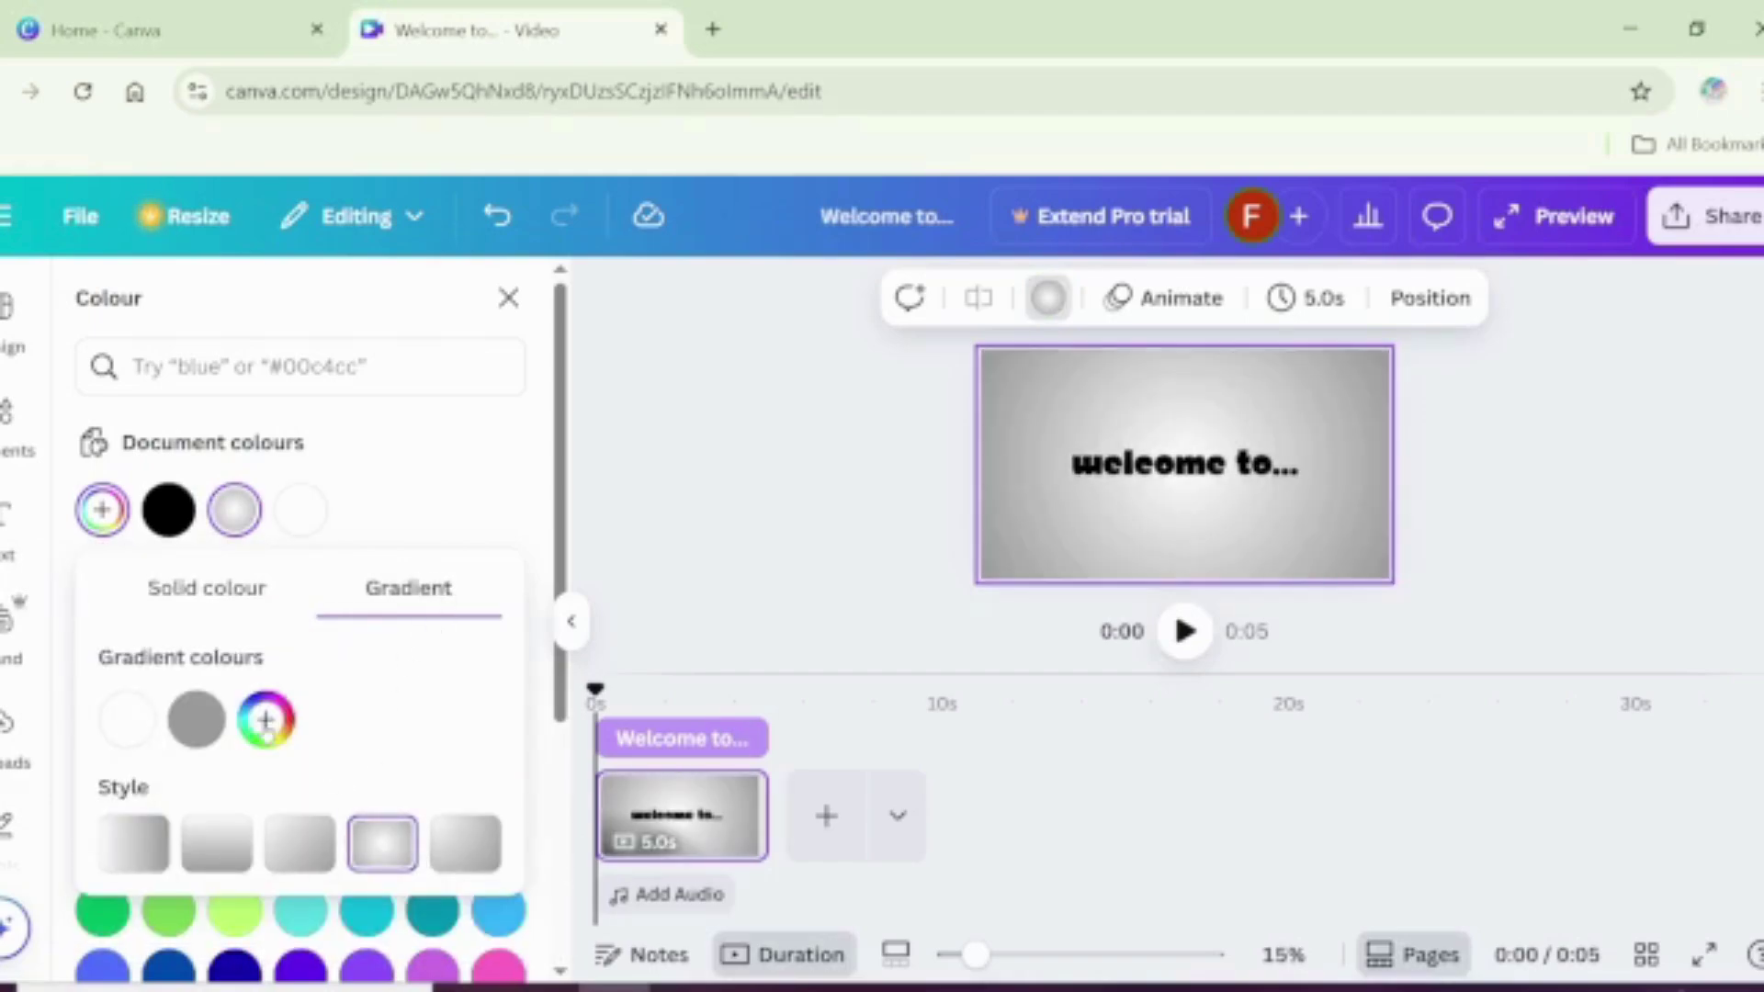
Step: Set the first colour of the background gradient to light blue #81DCFE
{"action": "left_click", "coordinate": [127, 719]}
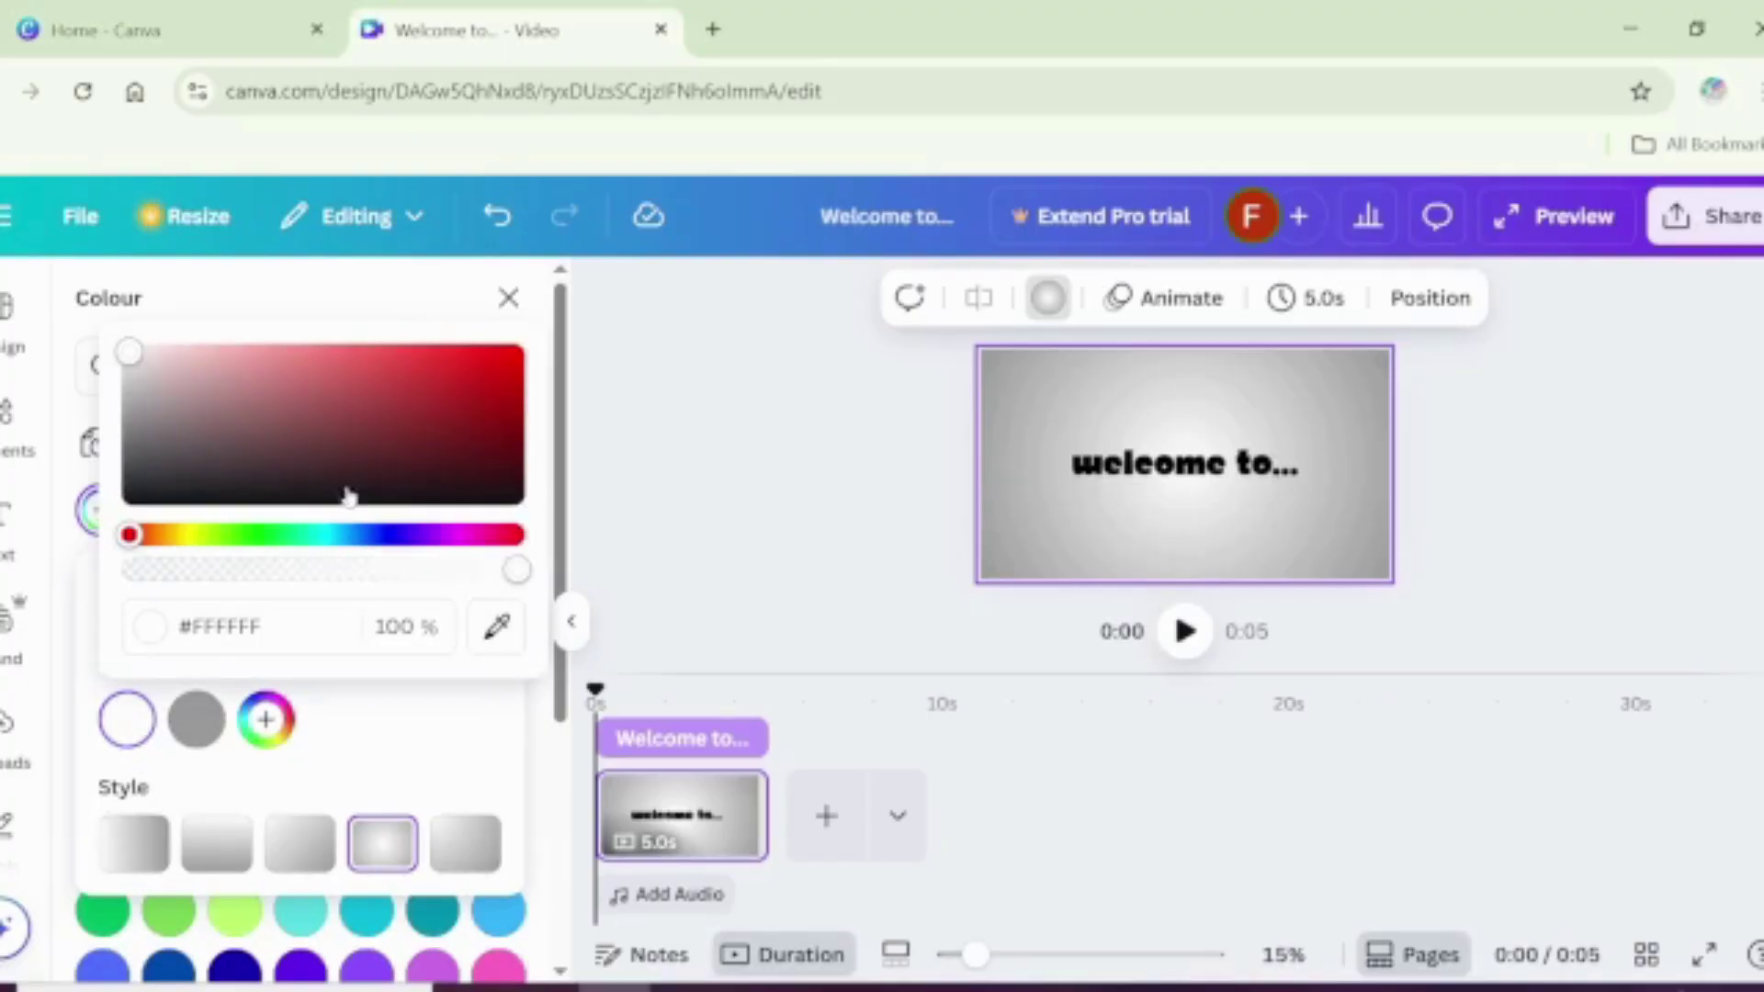
{"action": "left_click_drag", "start_coordinate": [451, 537], "coordinate": [341, 535]}
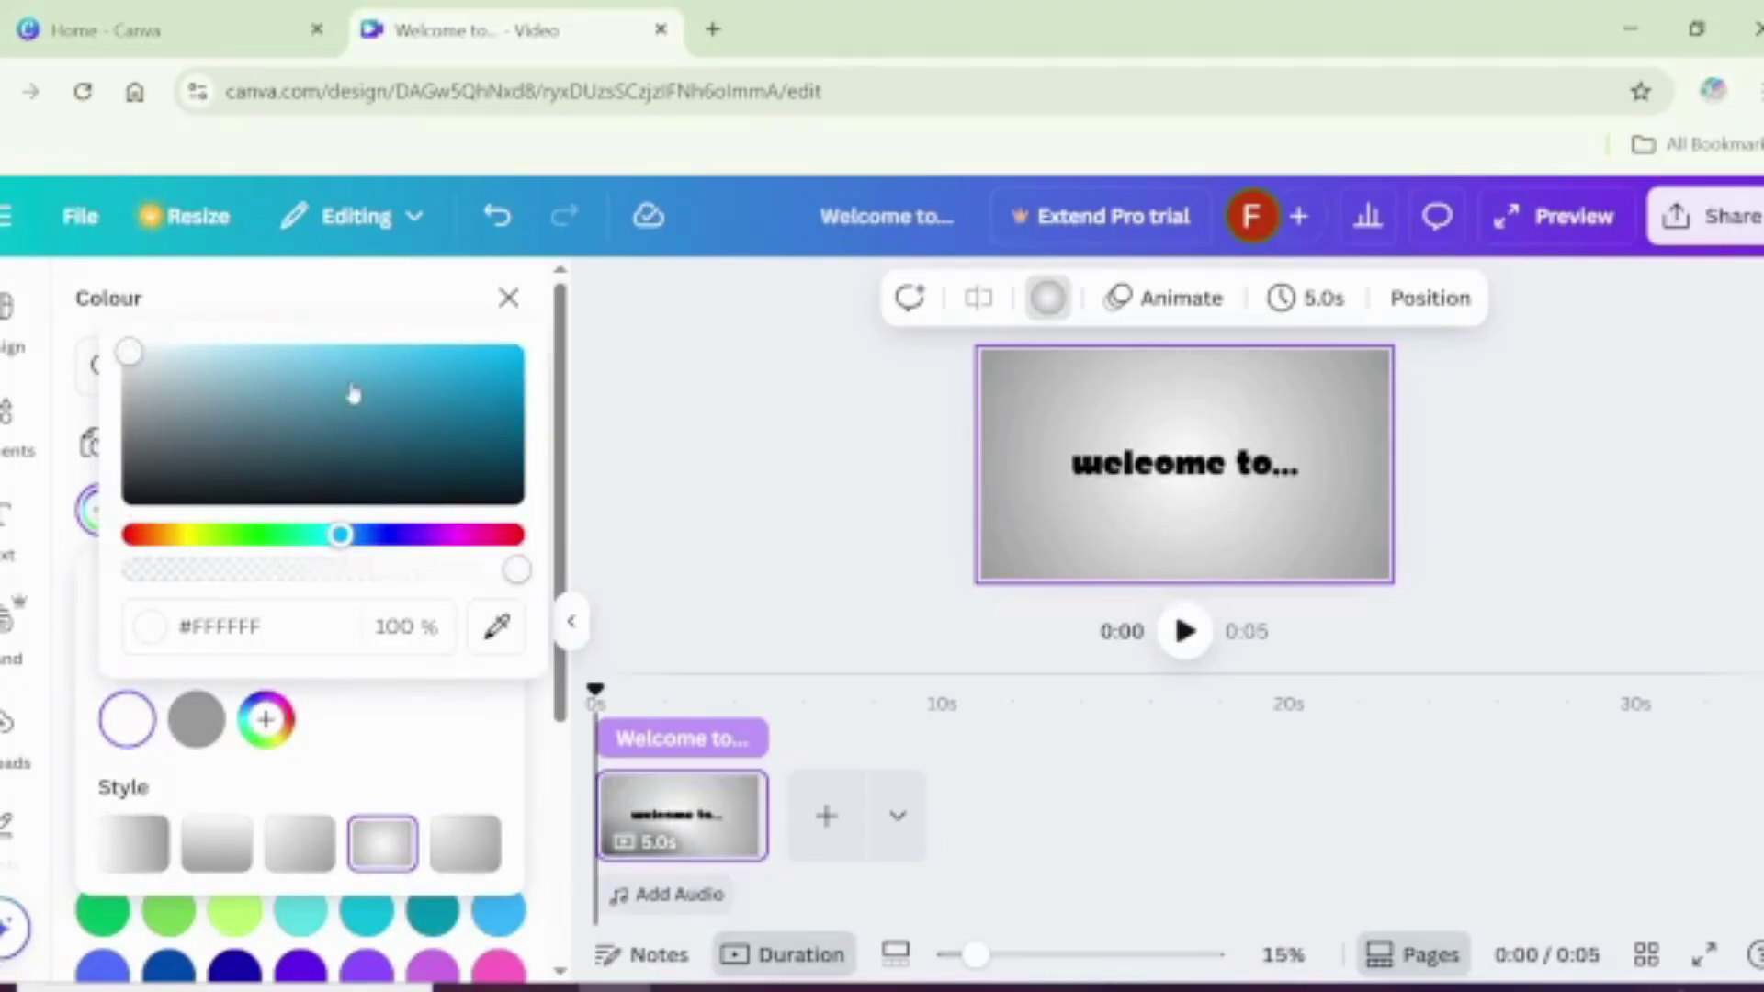
{"action": "left_click", "coordinate": [325, 372]}
{"action": "left_click_drag", "start_coordinate": [325, 372], "coordinate": [319, 347]}
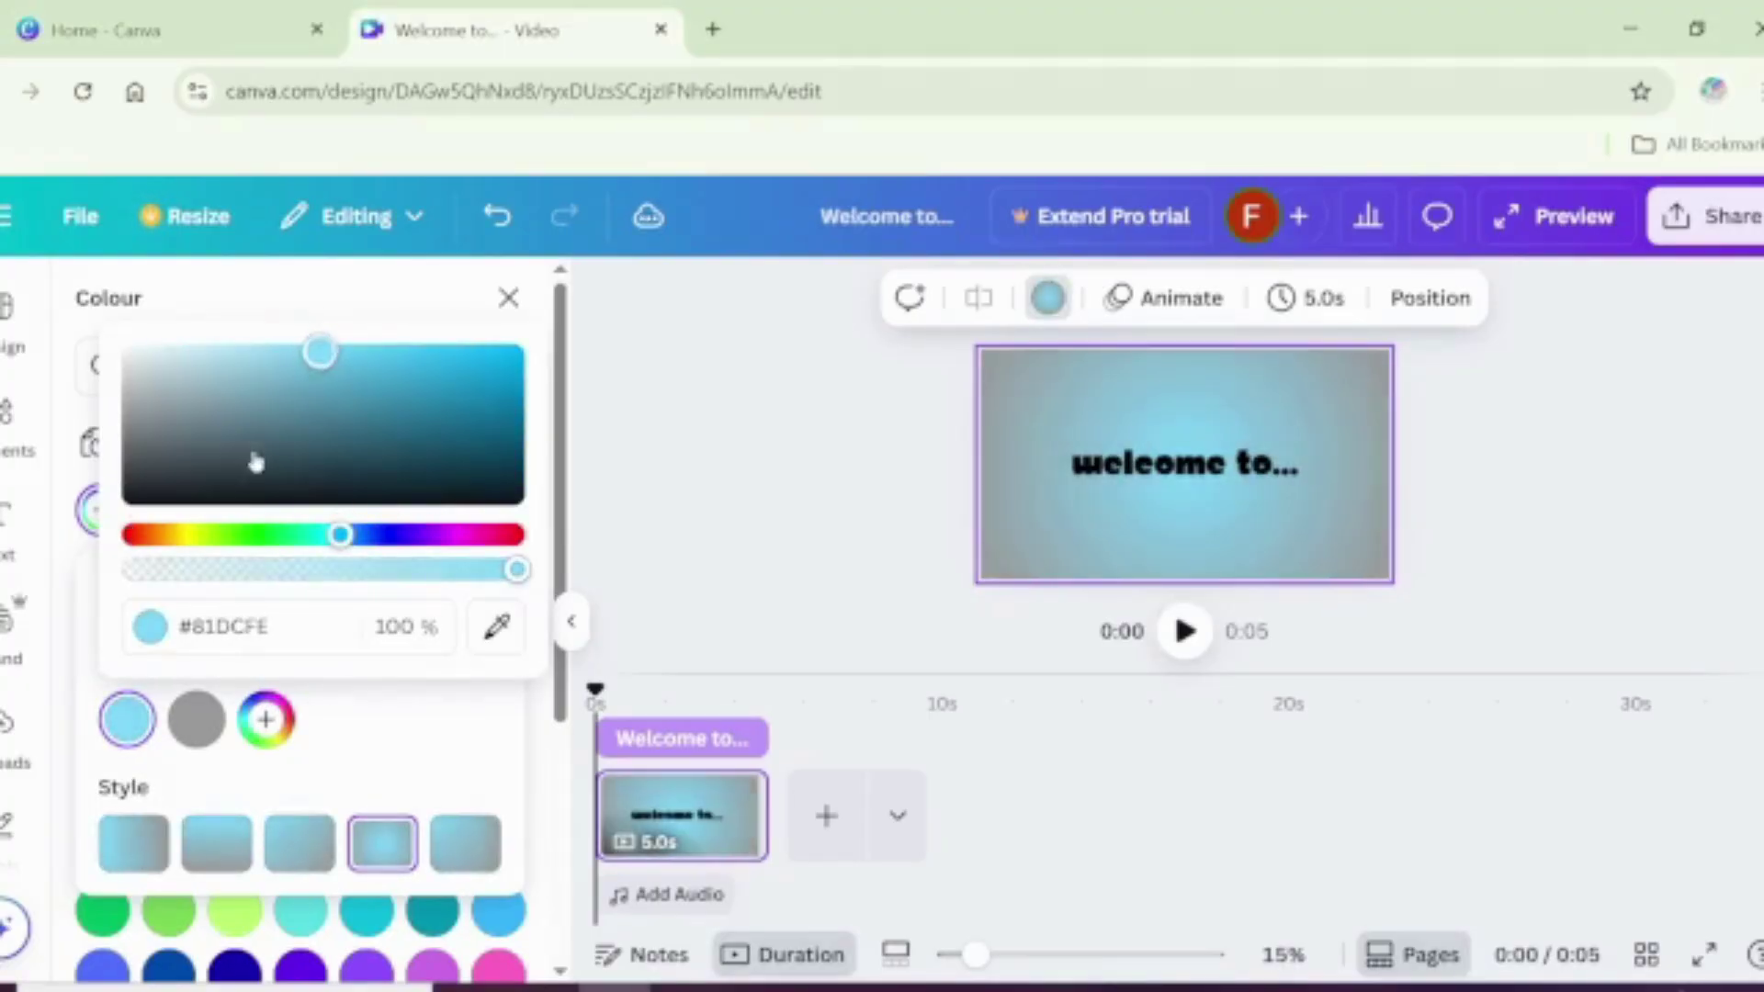
Step: Set the second colour of the background gradient to purple #9608BA
{"action": "left_click", "coordinate": [197, 719]}
{"action": "left_click", "coordinate": [533, 537]}
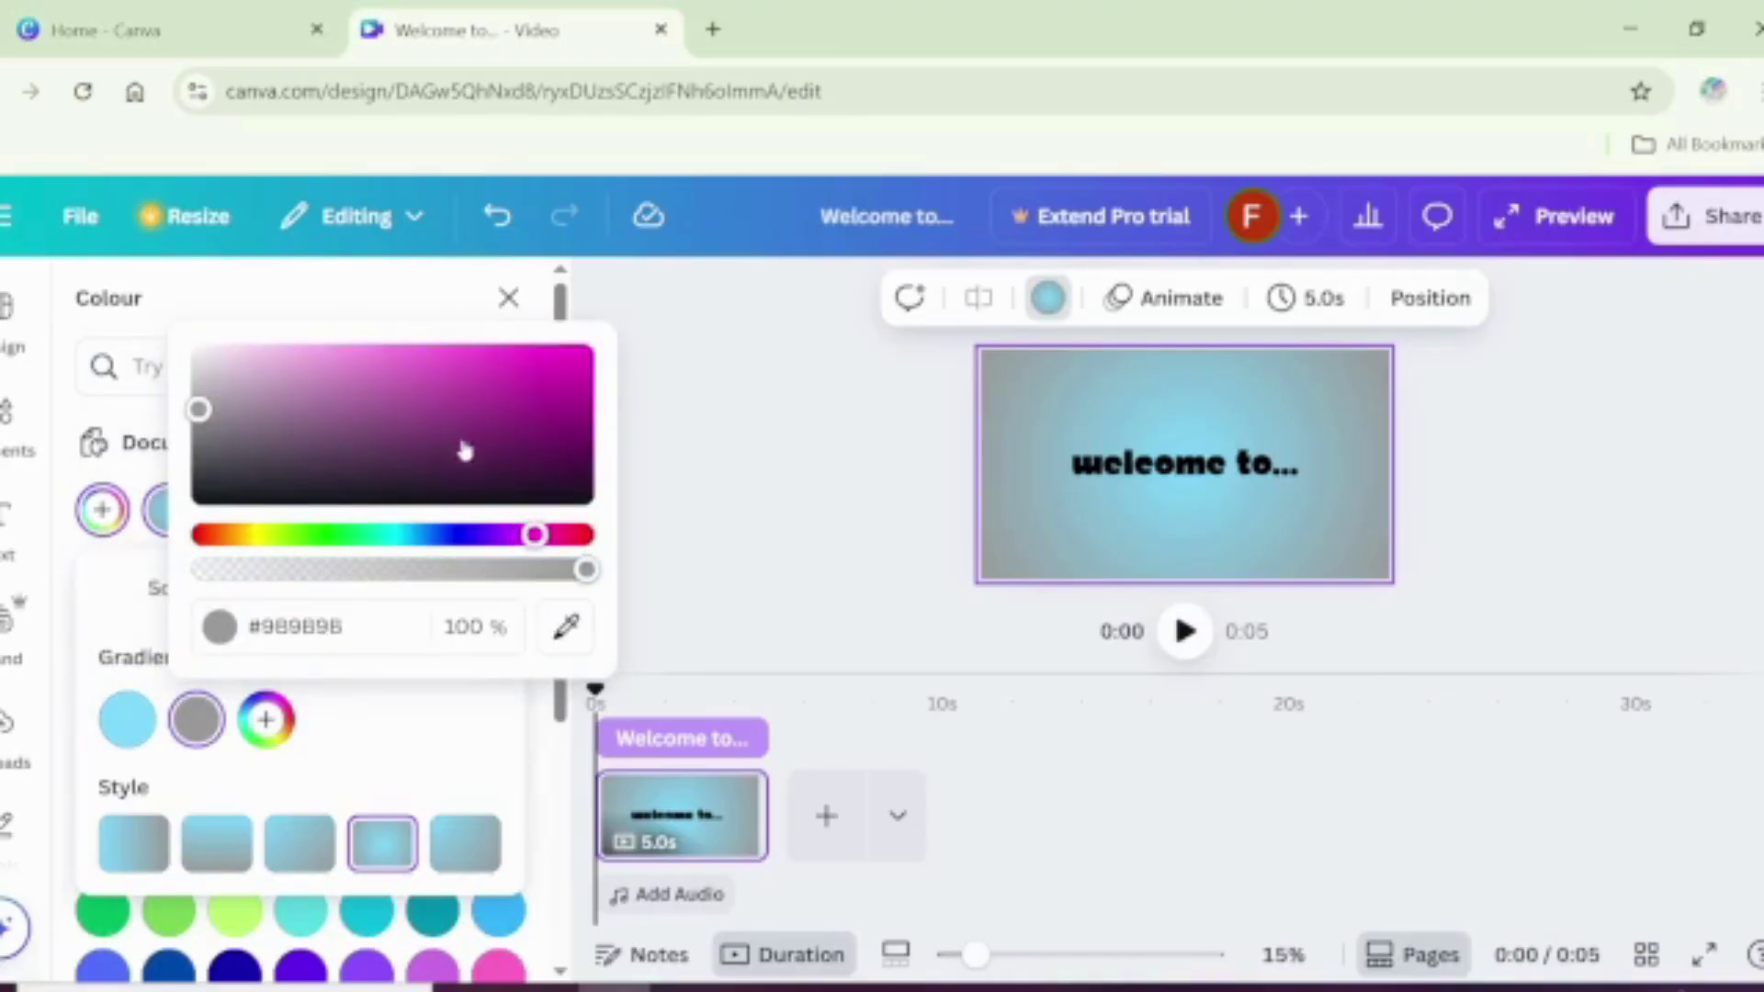
{"action": "left_click_drag", "start_coordinate": [533, 536], "coordinate": [508, 535]}
{"action": "left_click", "coordinate": [570, 391]}
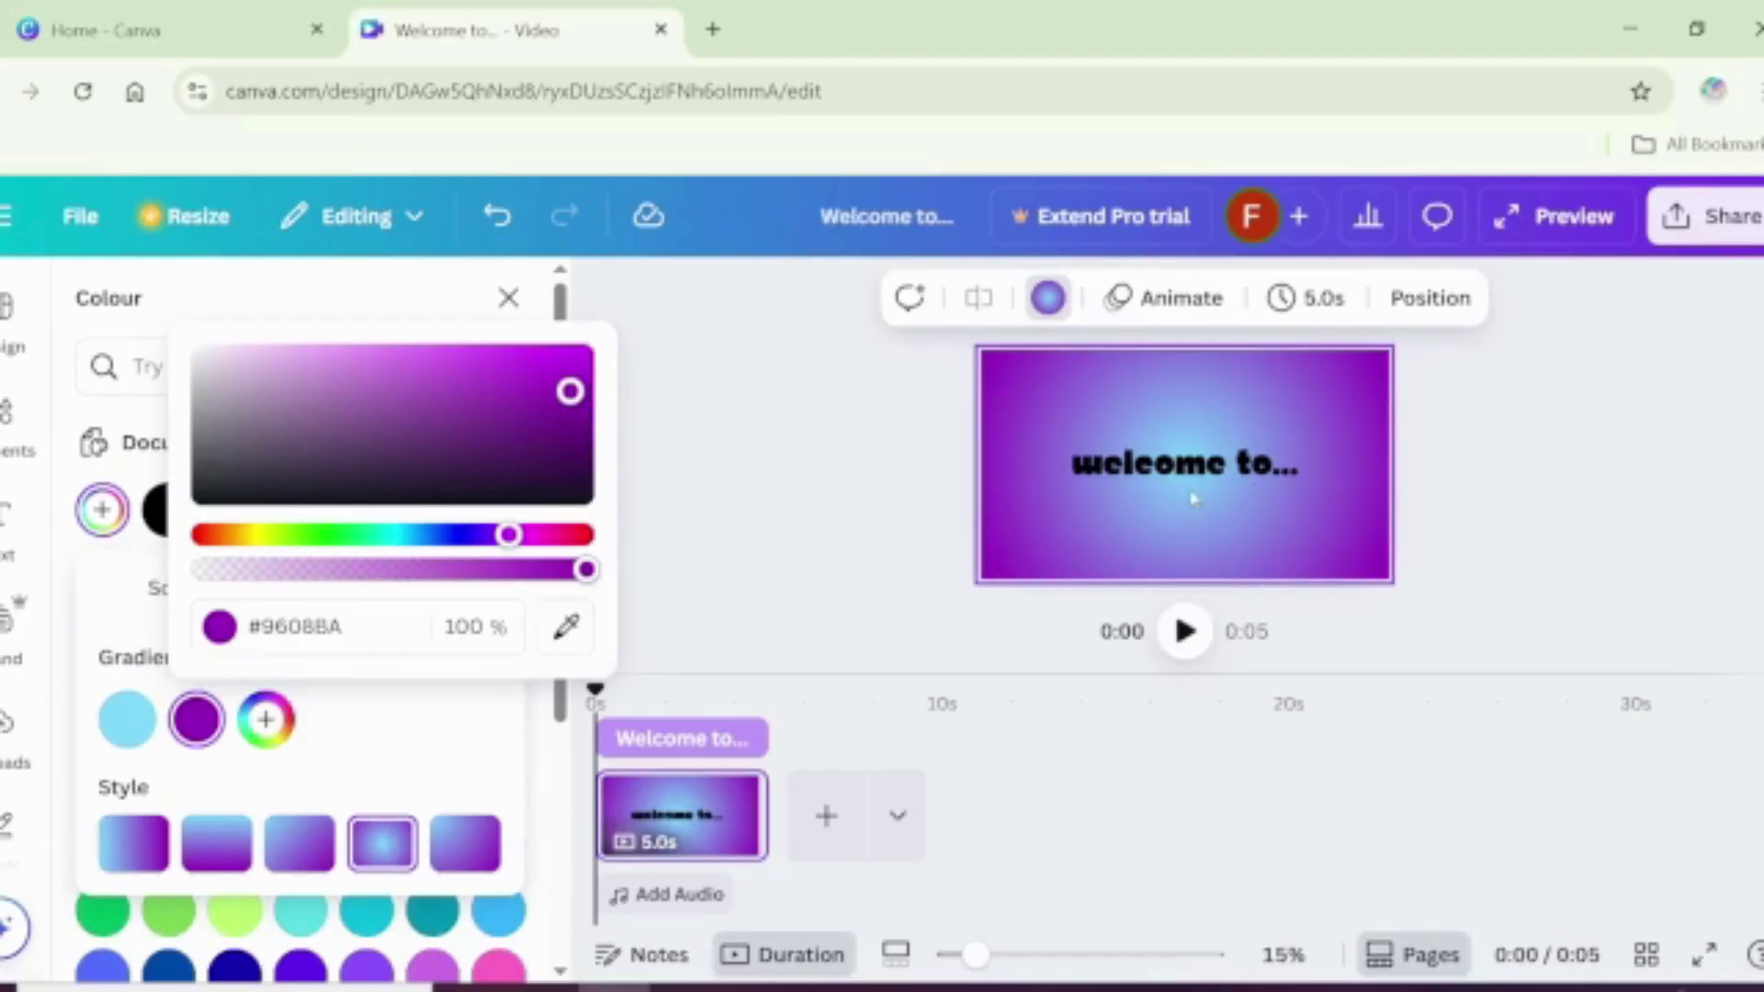
Step: Try the Splice and Hollow text effects on the heading, and apply Lift with an intensity of 100
{"action": "left_click", "coordinate": [1188, 471]}
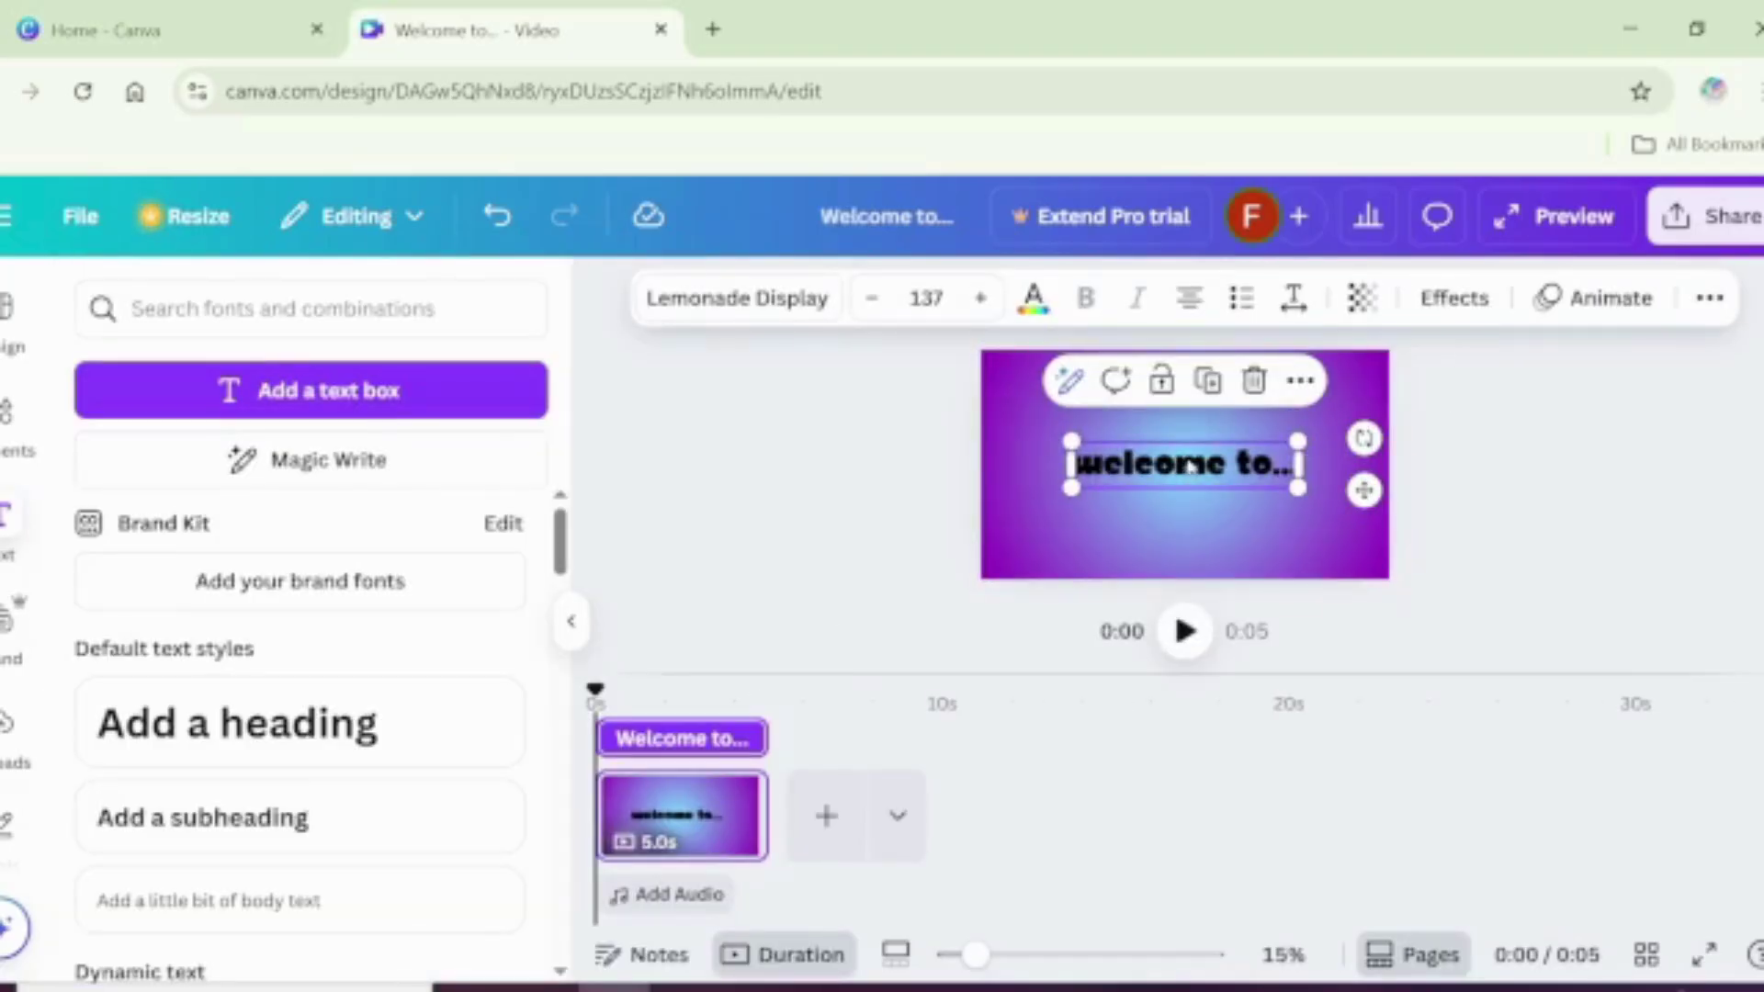
{"action": "left_click", "coordinate": [1461, 312]}
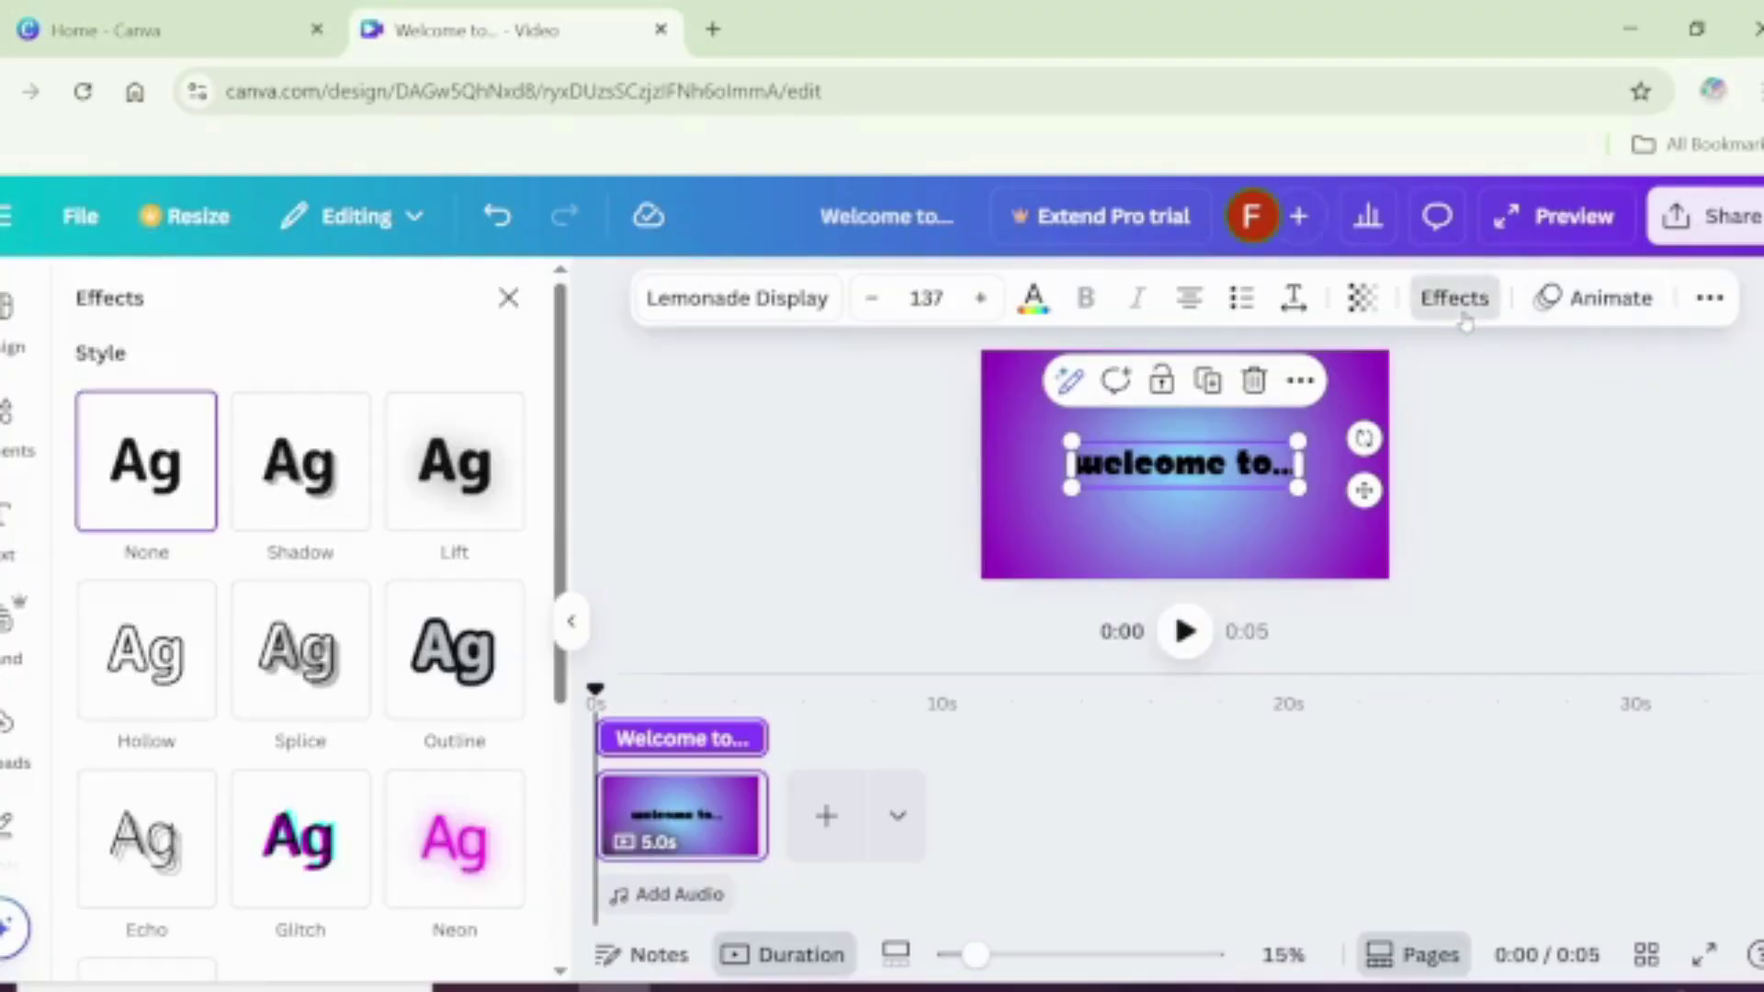
{"action": "left_click", "coordinate": [310, 715]}
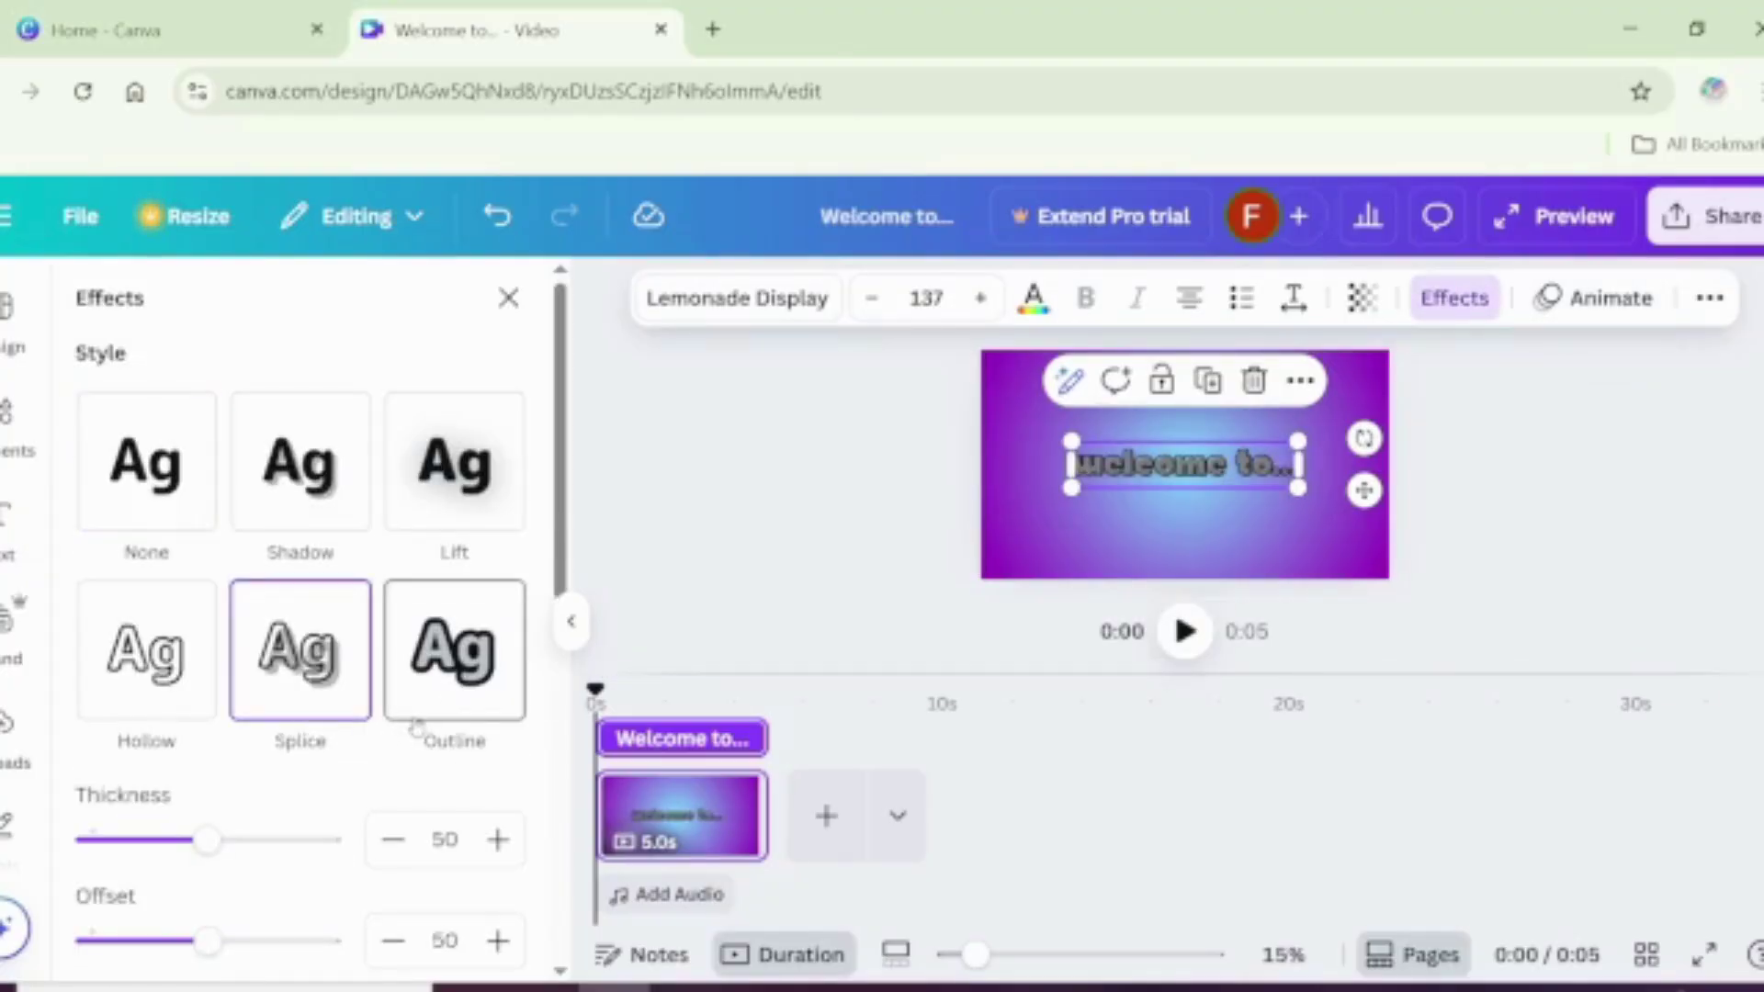
{"action": "left_click", "coordinate": [198, 695]}
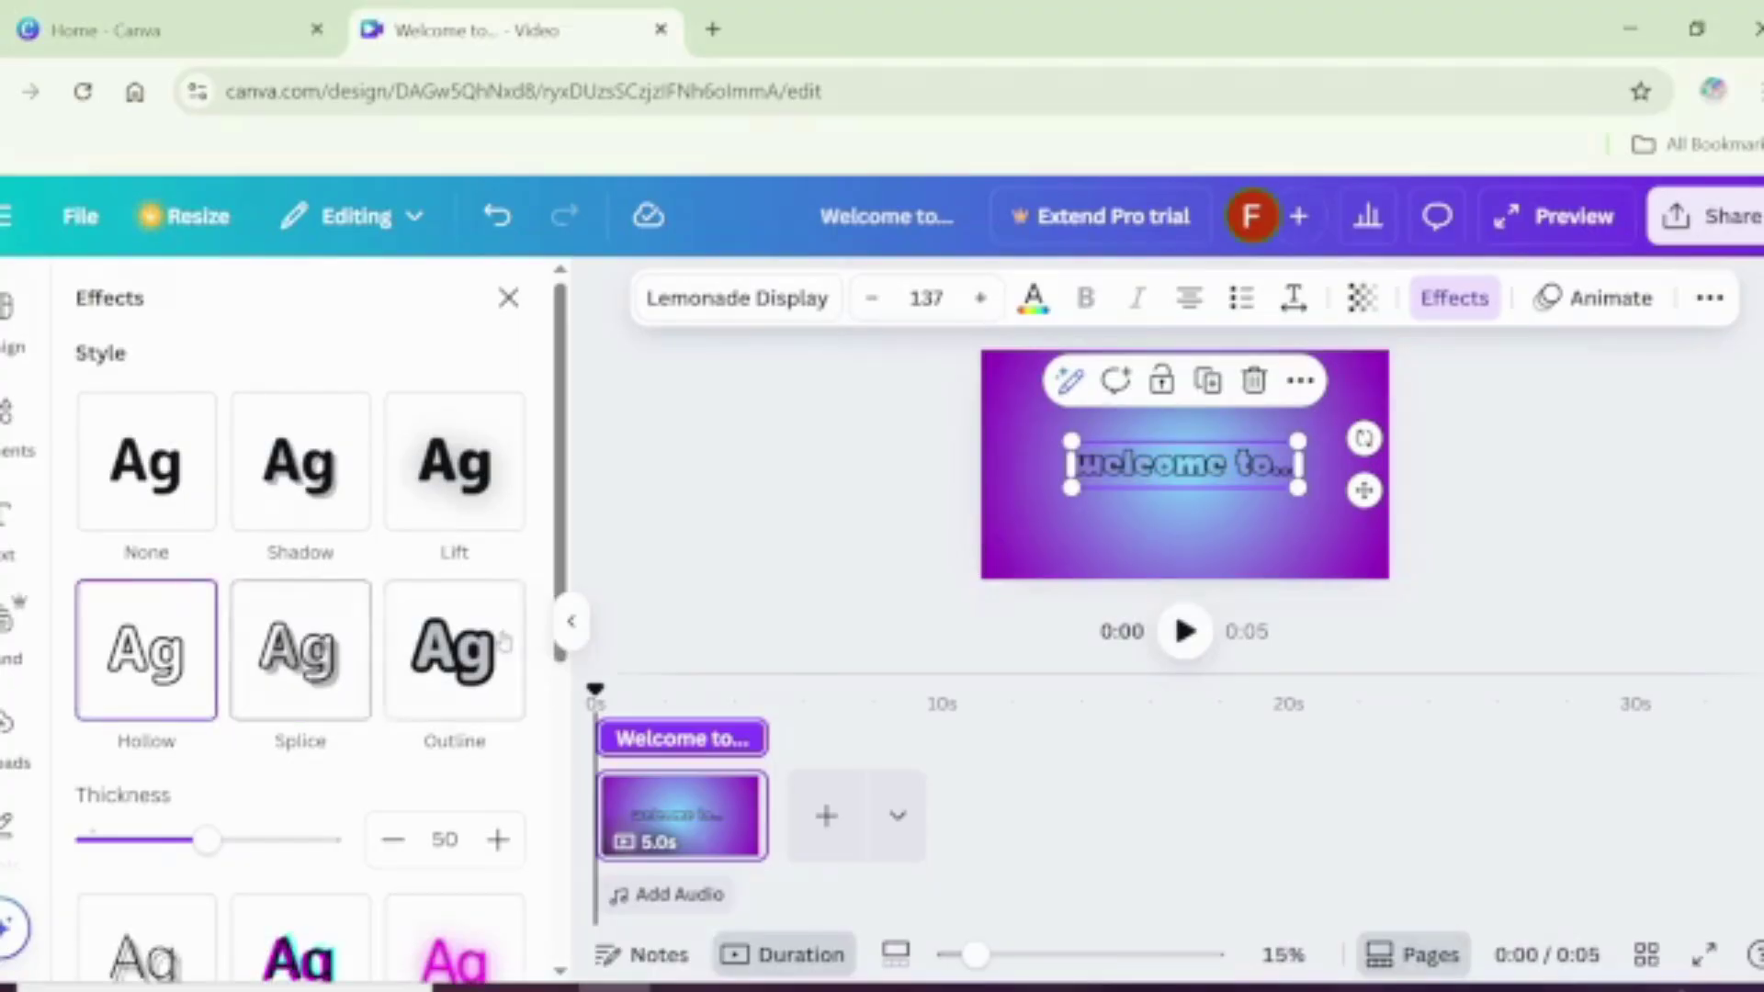
{"action": "left_click", "coordinate": [481, 522]}
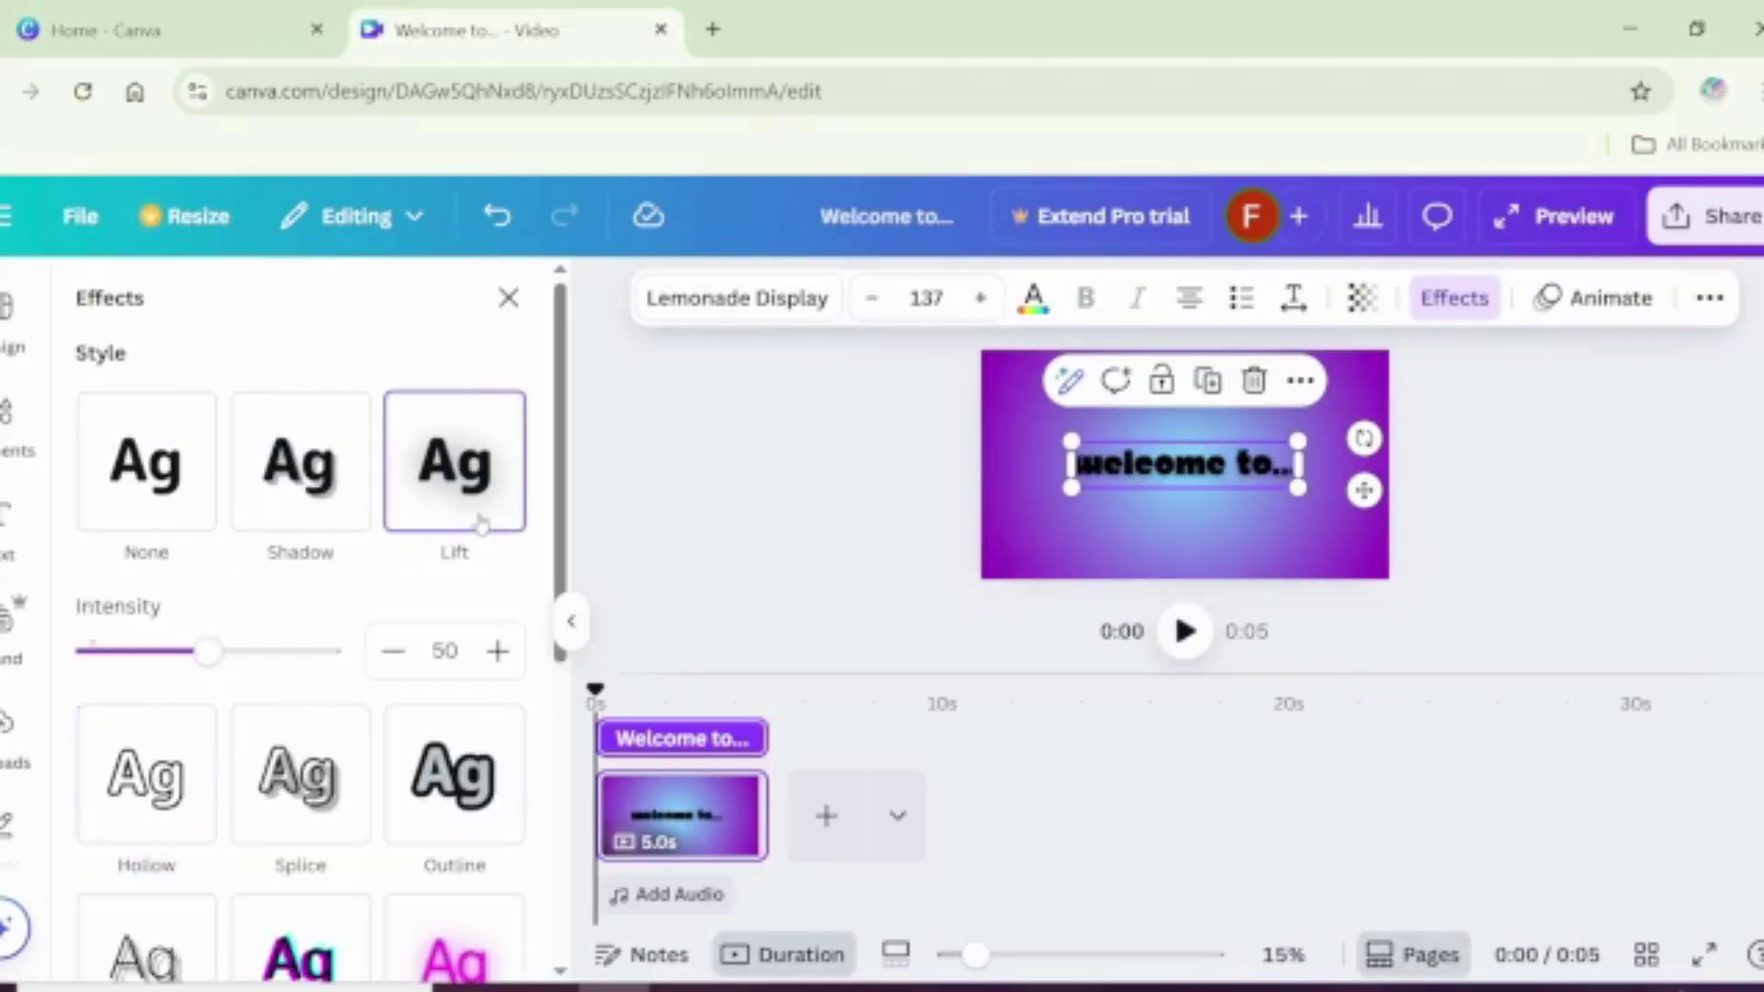
{"action": "left_click", "coordinate": [350, 514]}
{"action": "left_click", "coordinate": [429, 498]}
{"action": "left_click_drag", "start_coordinate": [208, 651], "coordinate": [327, 652]}
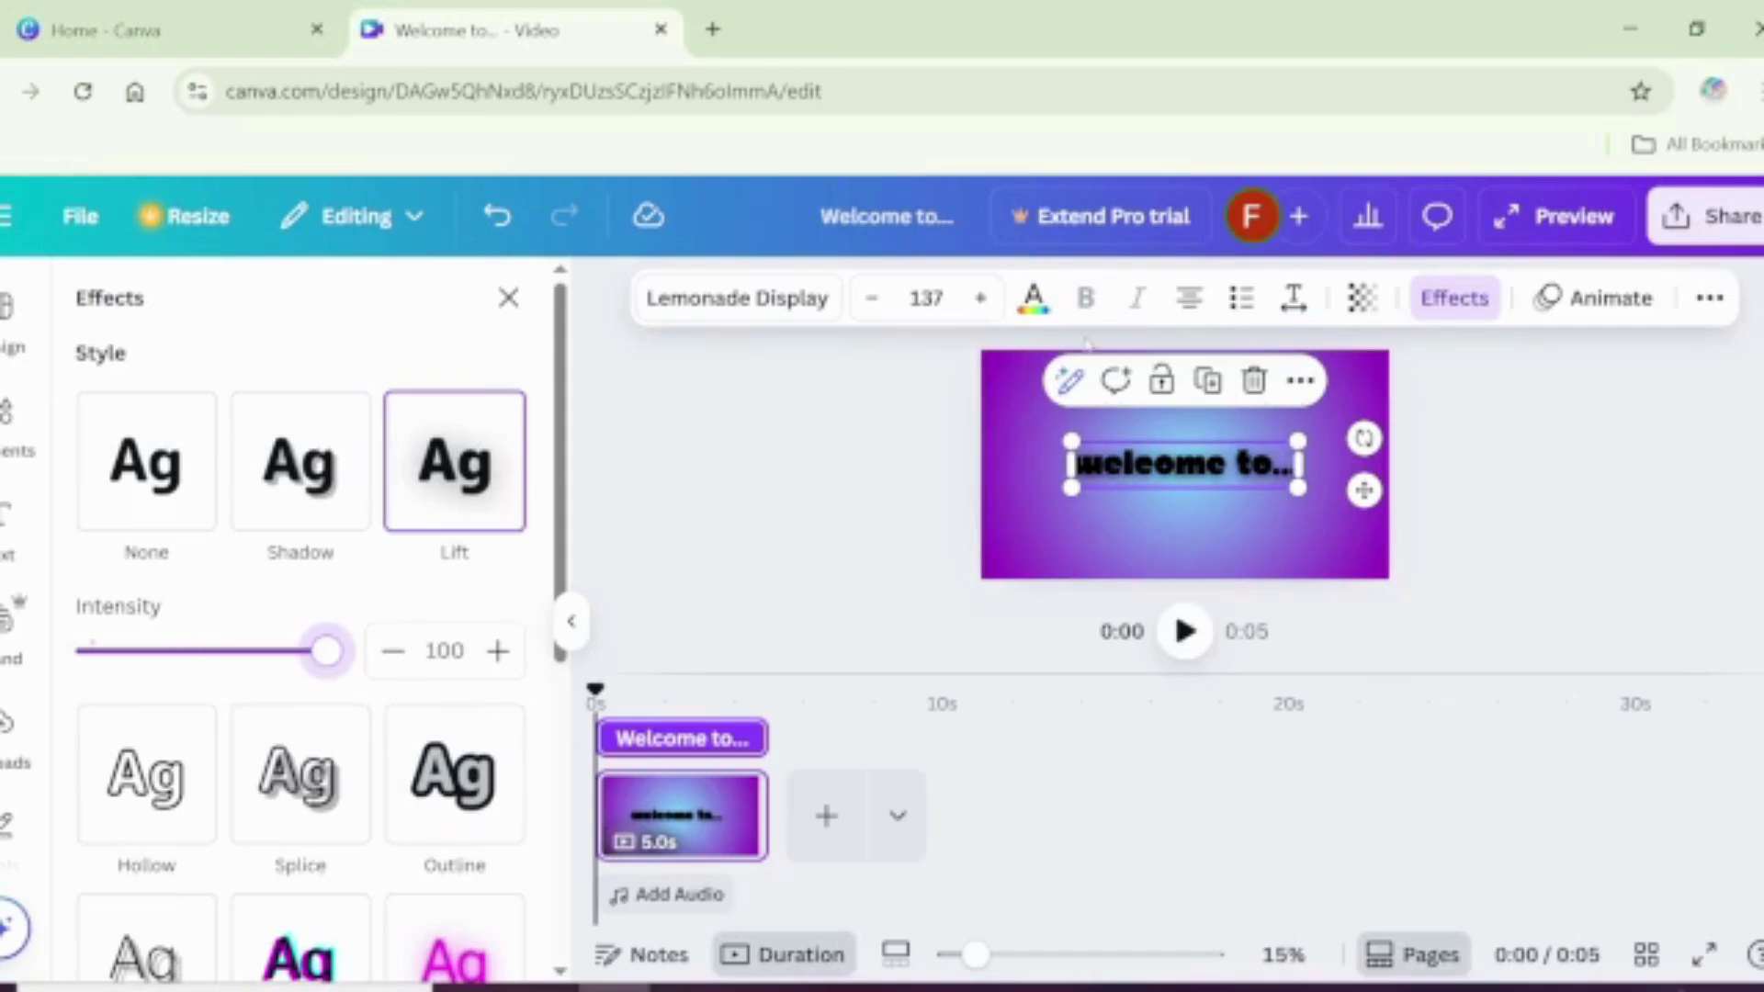
Step: Change the heading's text colour to white
{"action": "left_click", "coordinate": [1033, 300]}
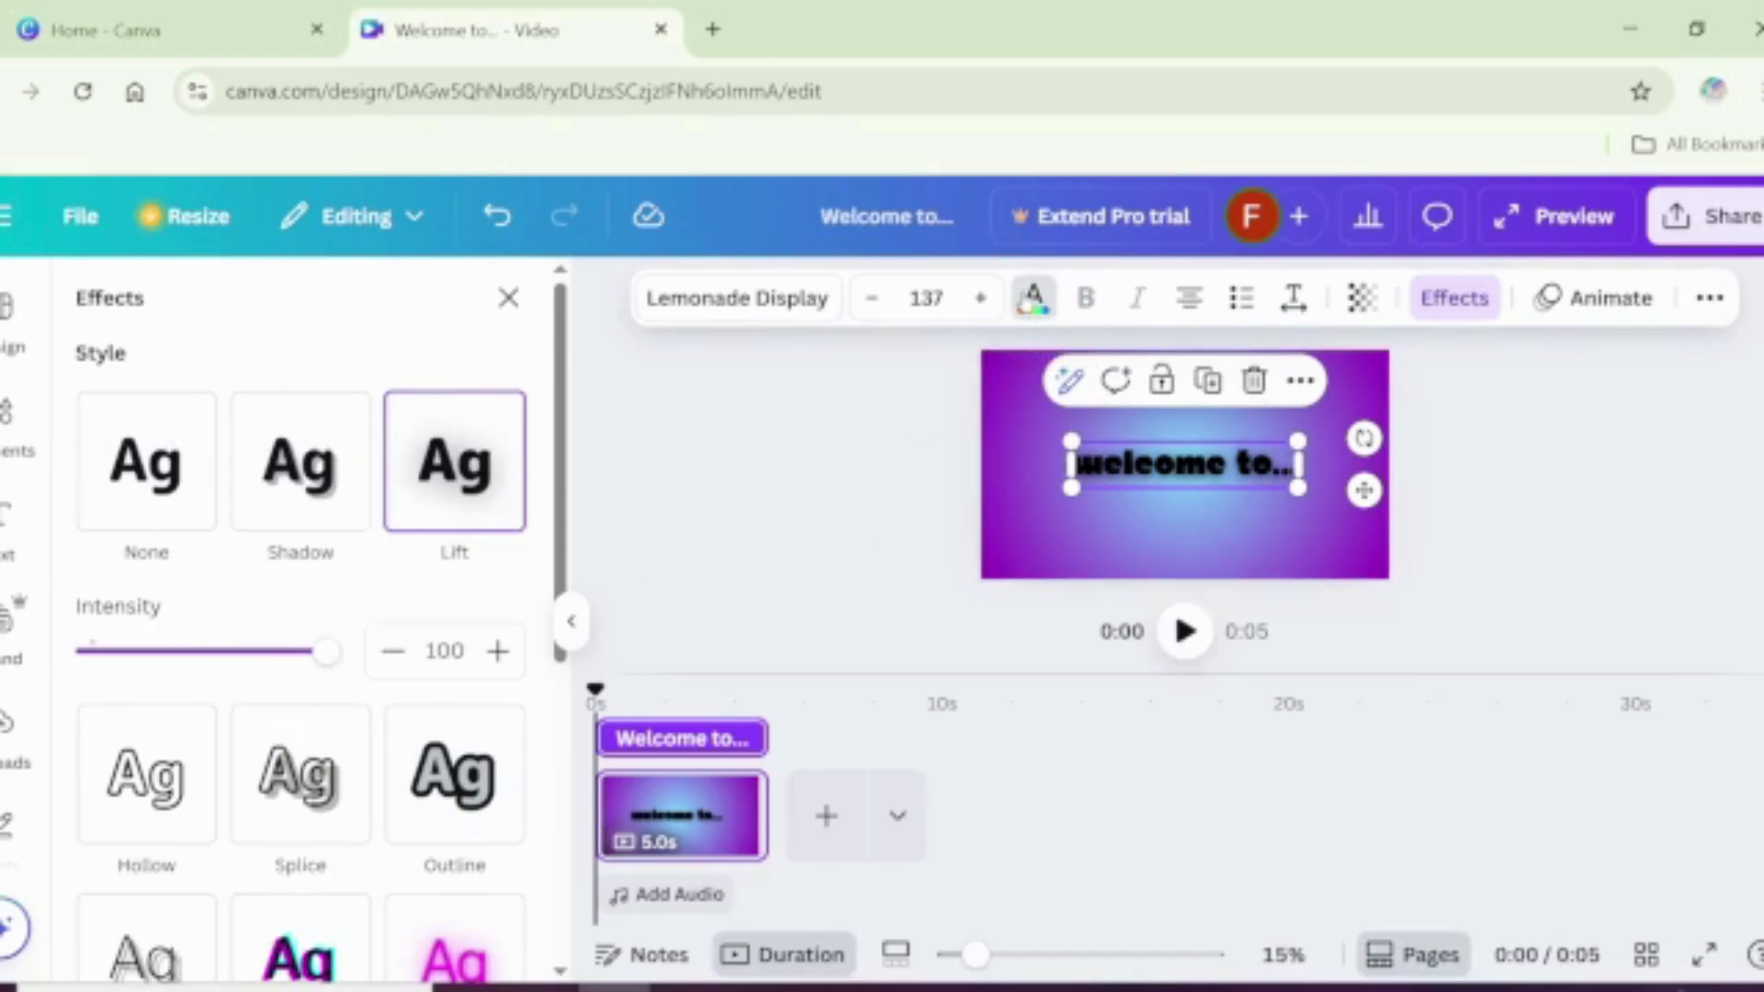
{"action": "left_click", "coordinate": [498, 844]}
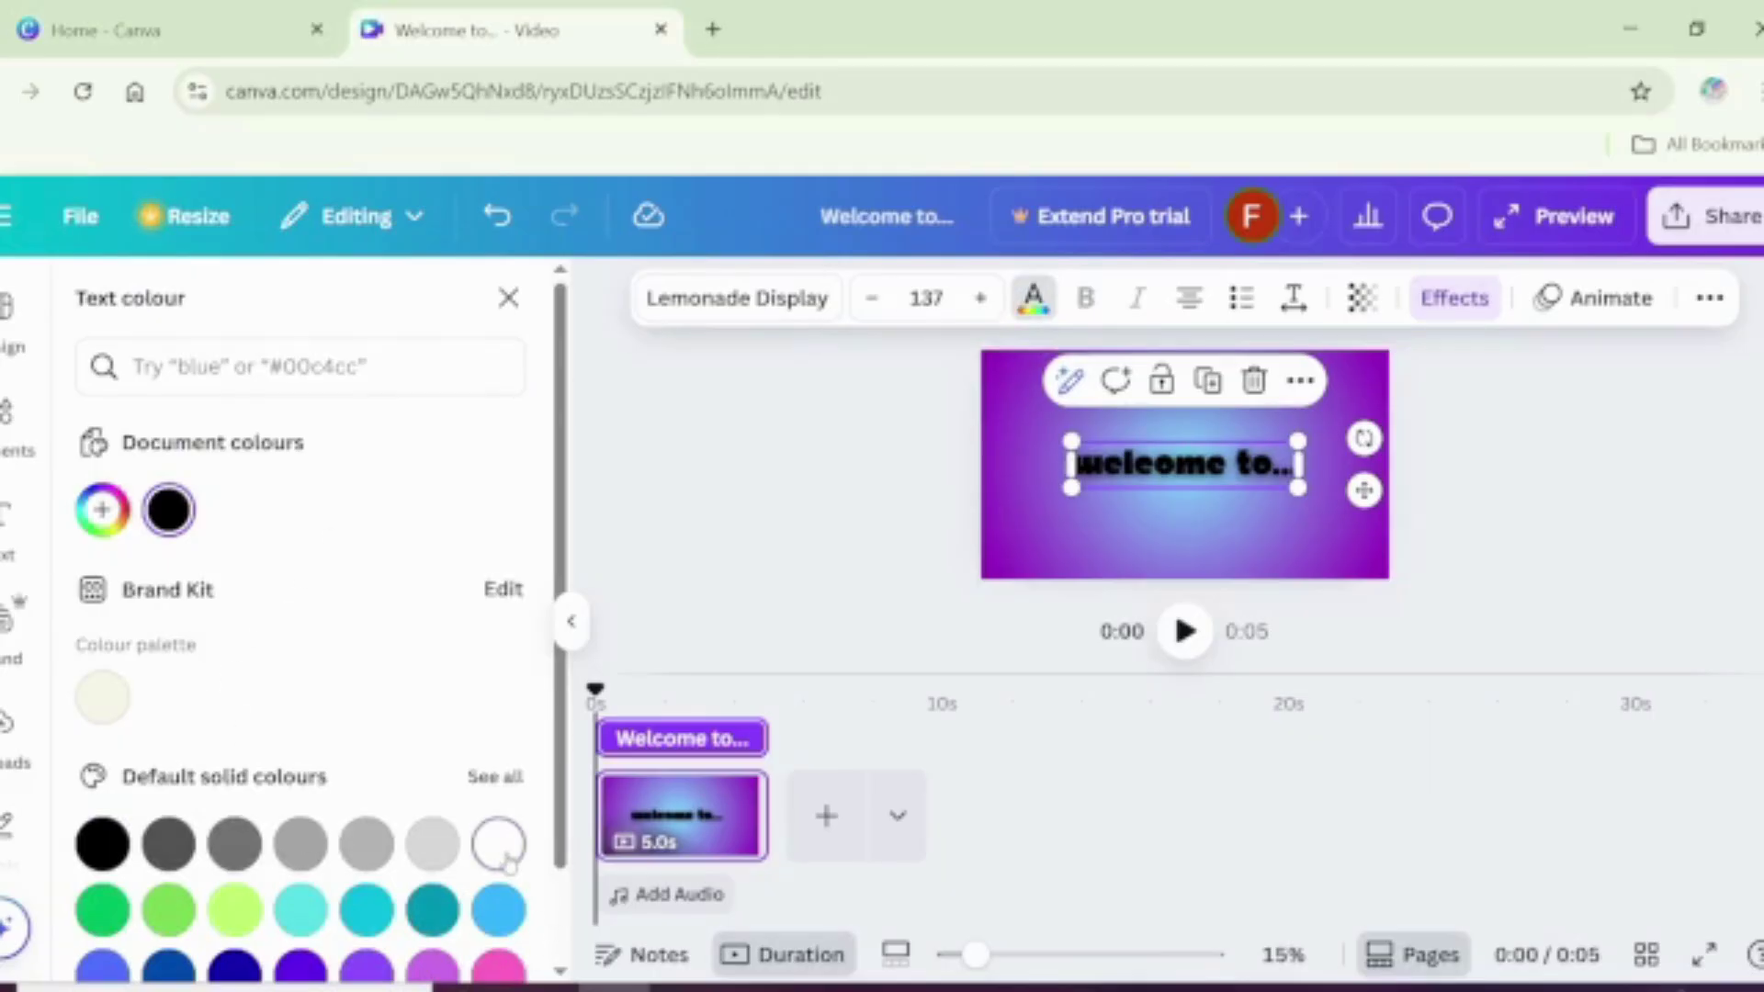
{"action": "key", "text": "Escape"}
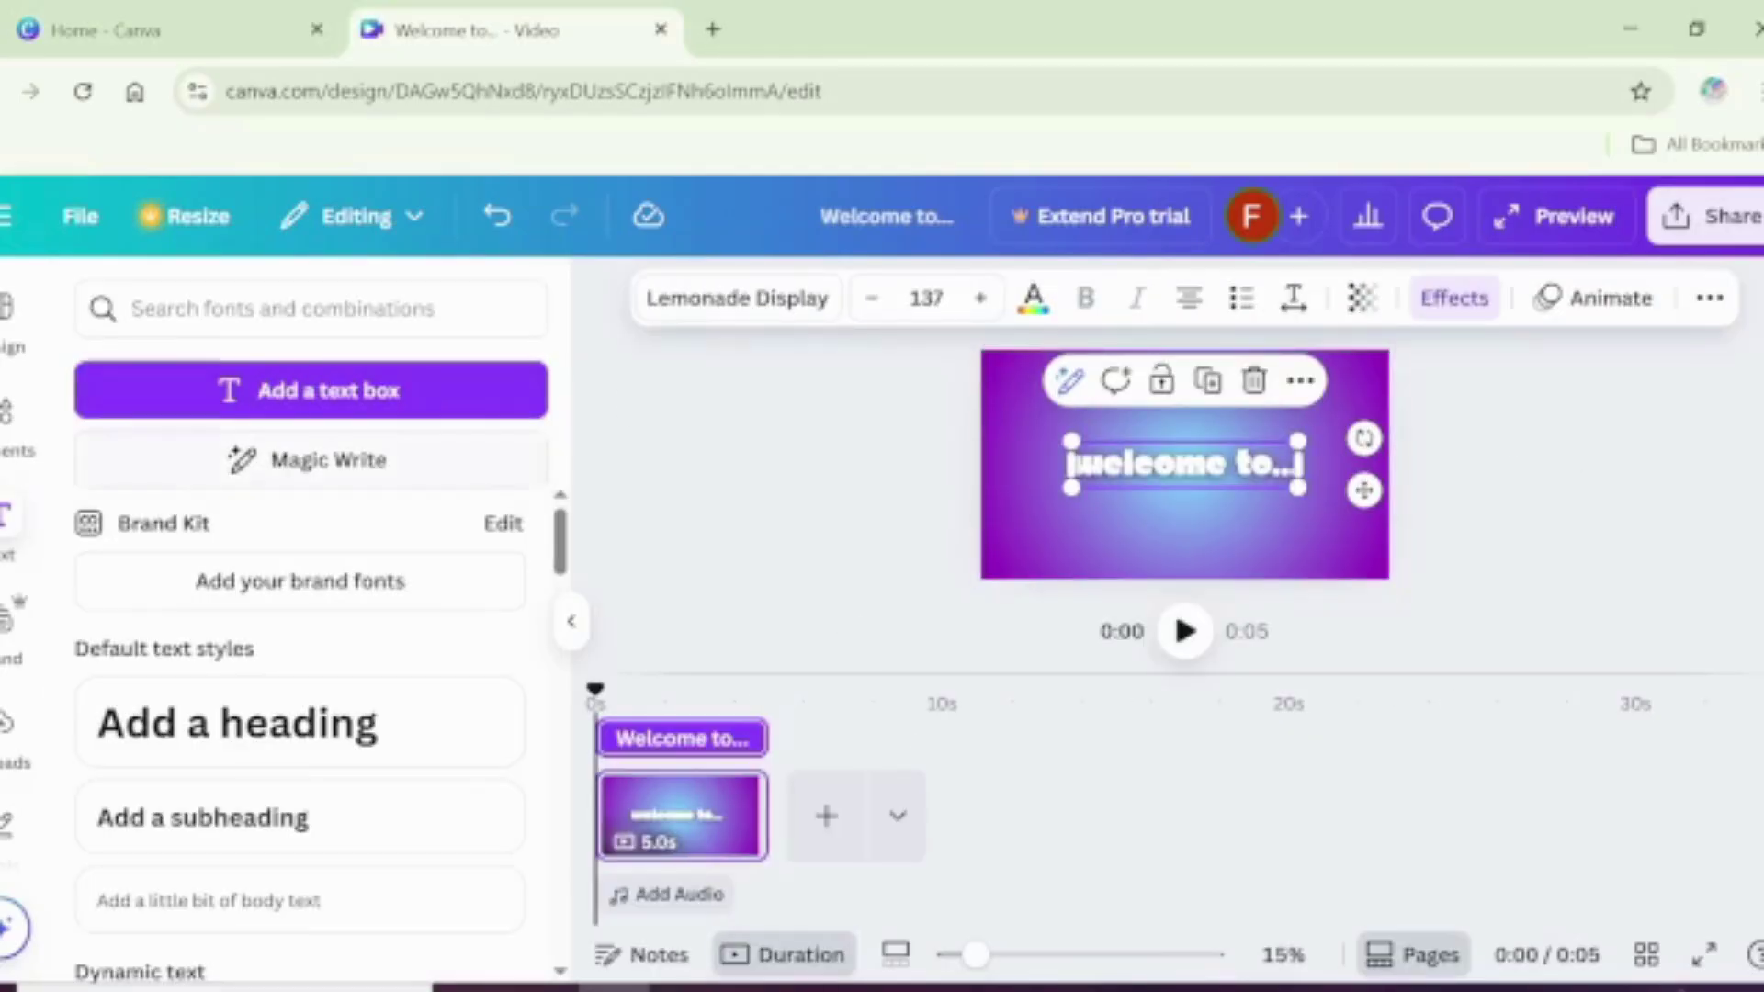
Step: Search the elements library for "sparkle" and show all matching graphics
{"action": "left_click", "coordinate": [7, 415]}
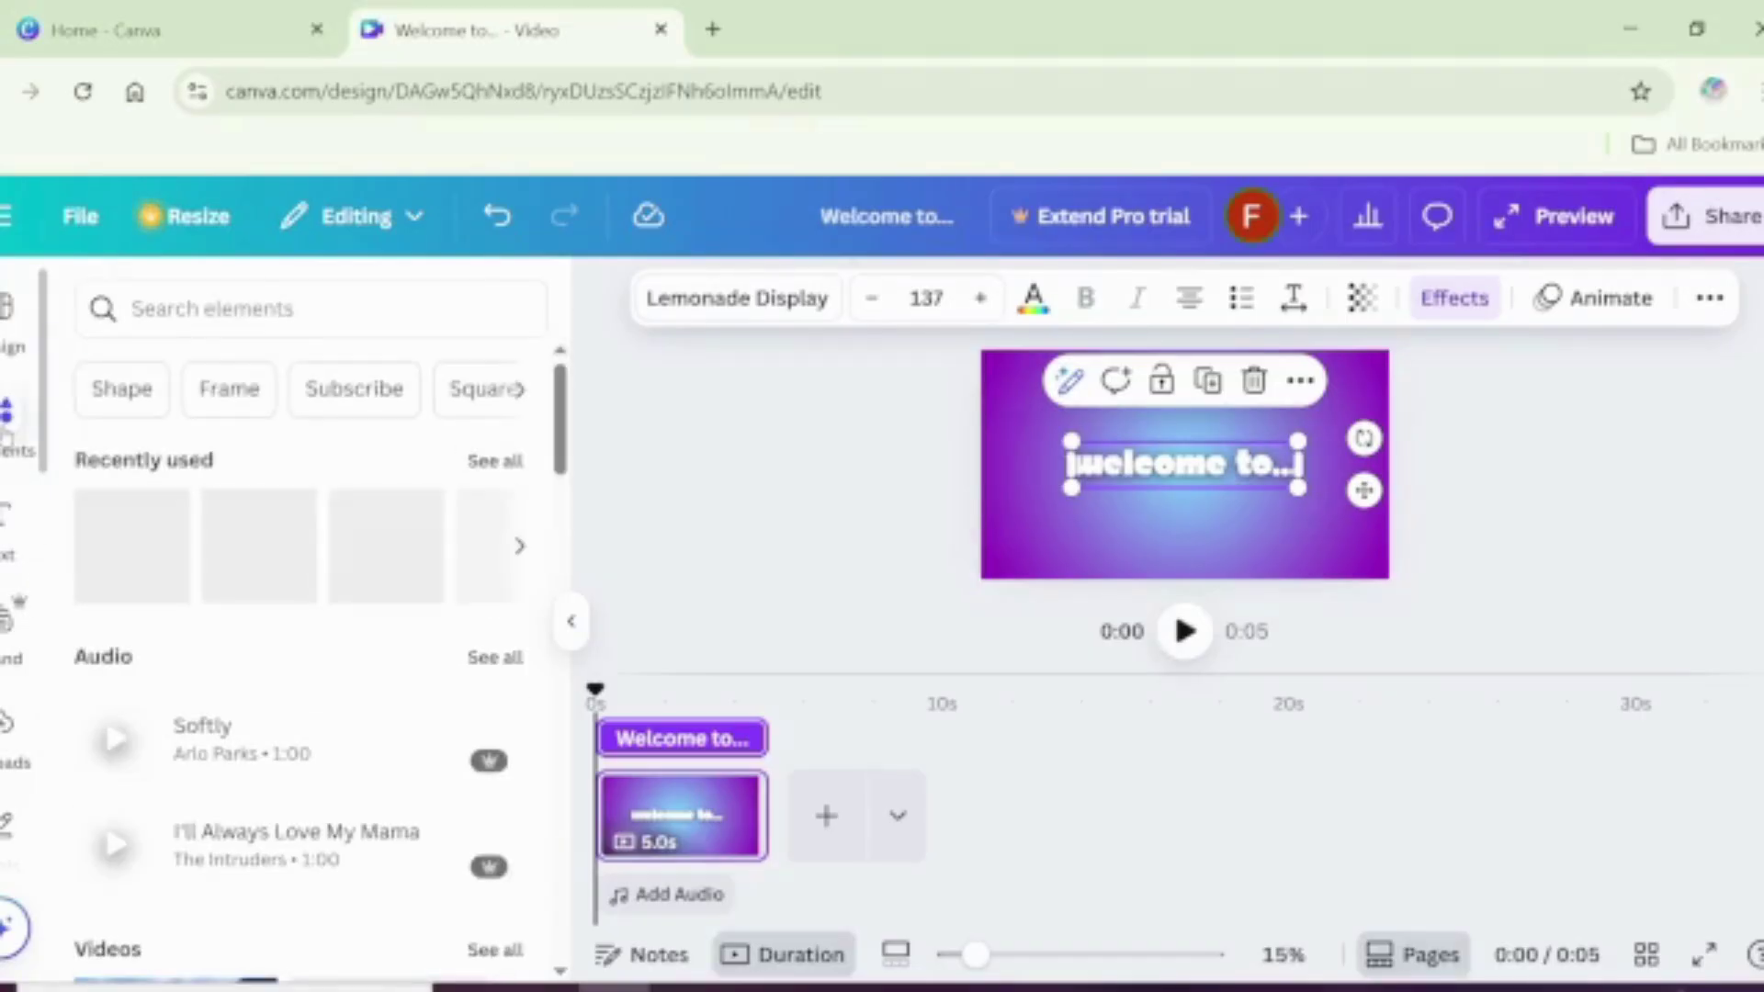
{"action": "left_click", "coordinate": [271, 310]}
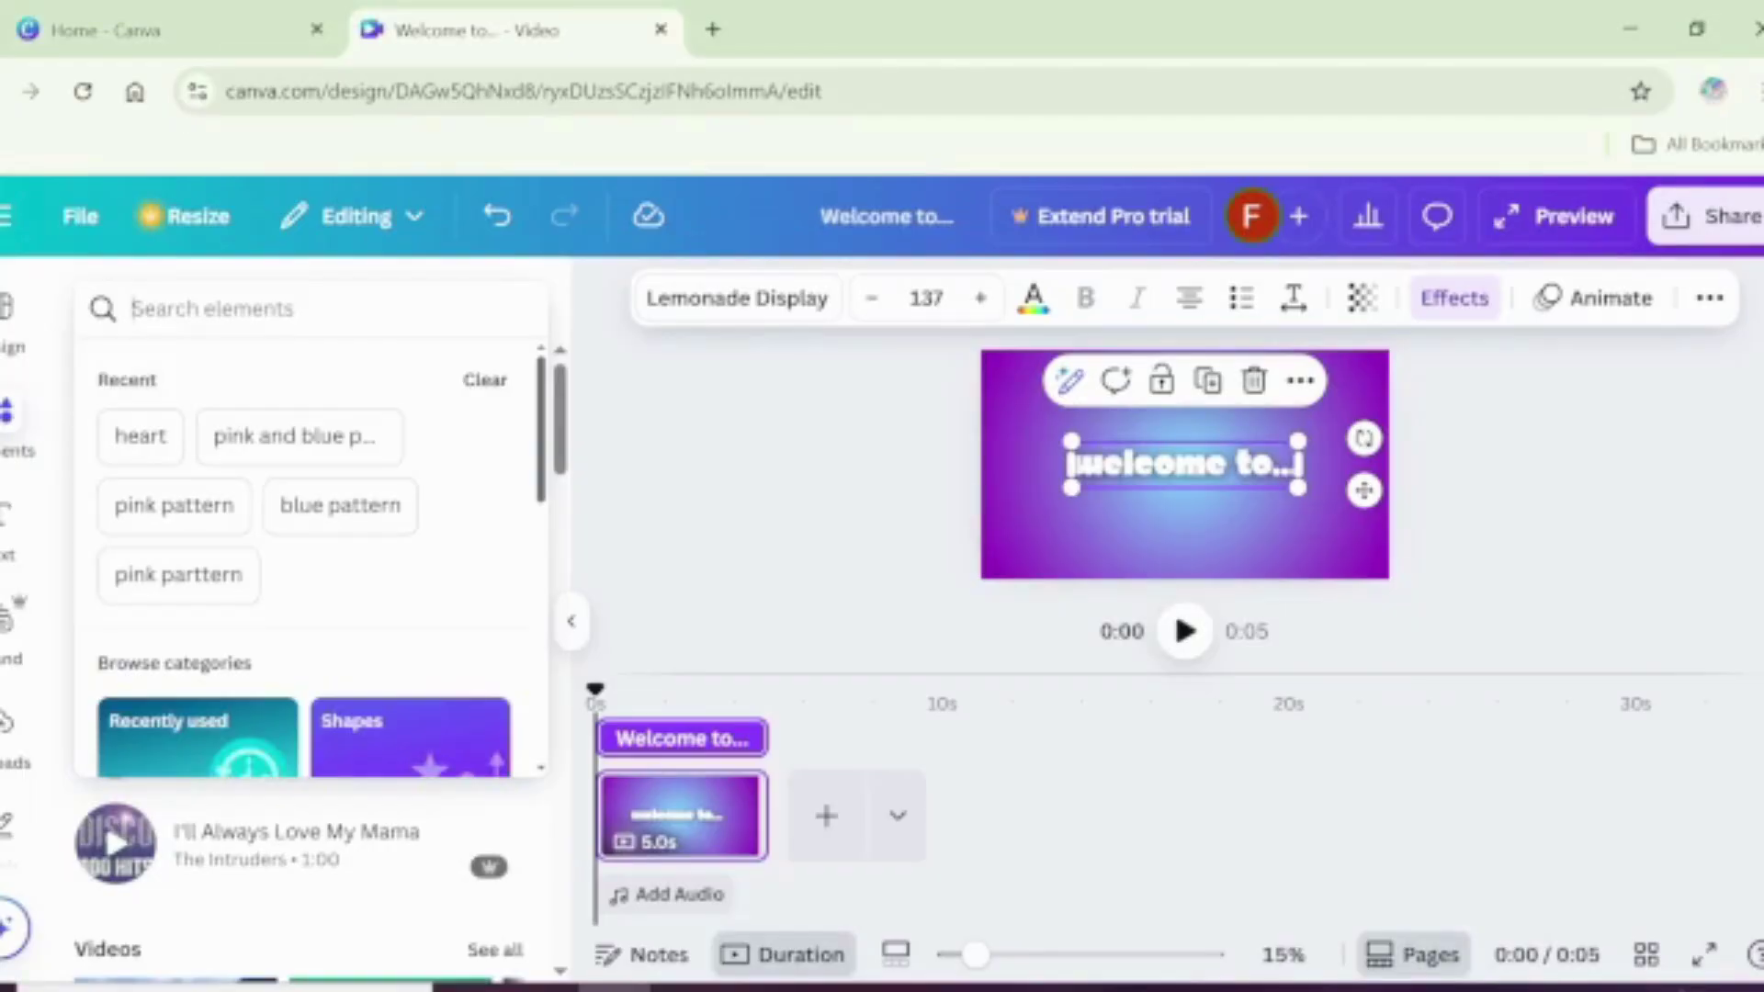
{"action": "type", "text": "sparkle"}
{"action": "key", "text": "Return"}
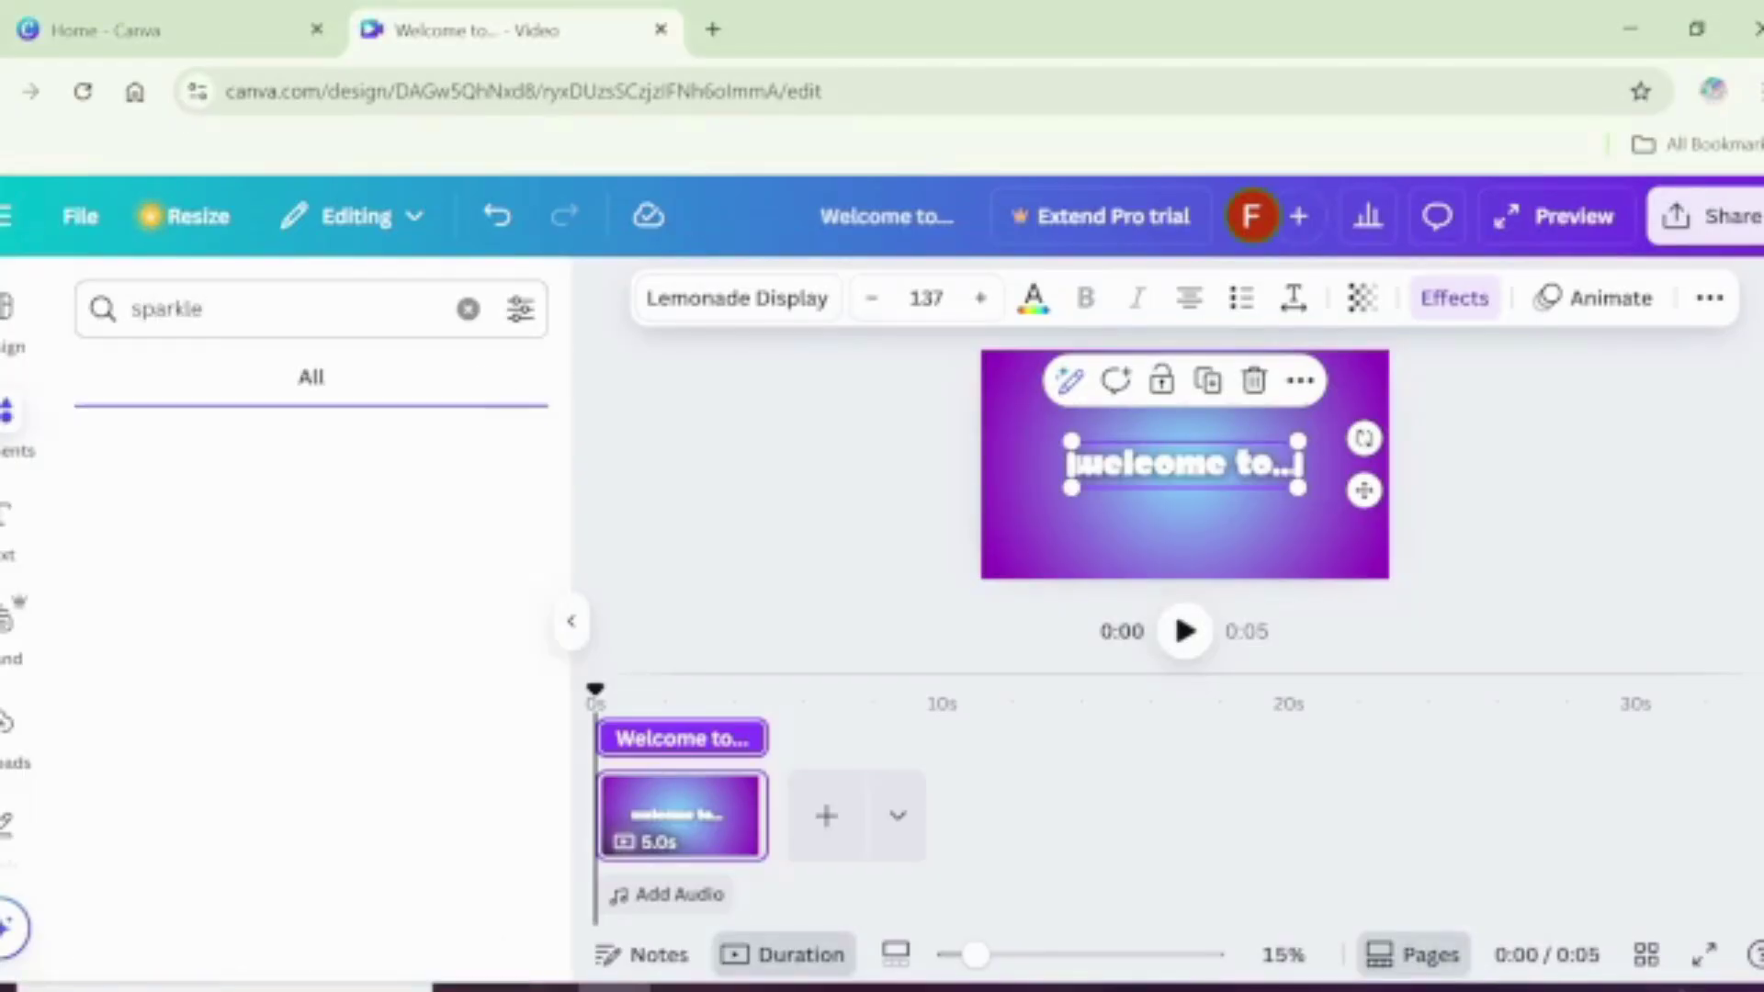
{"action": "left_click", "coordinate": [473, 533]}
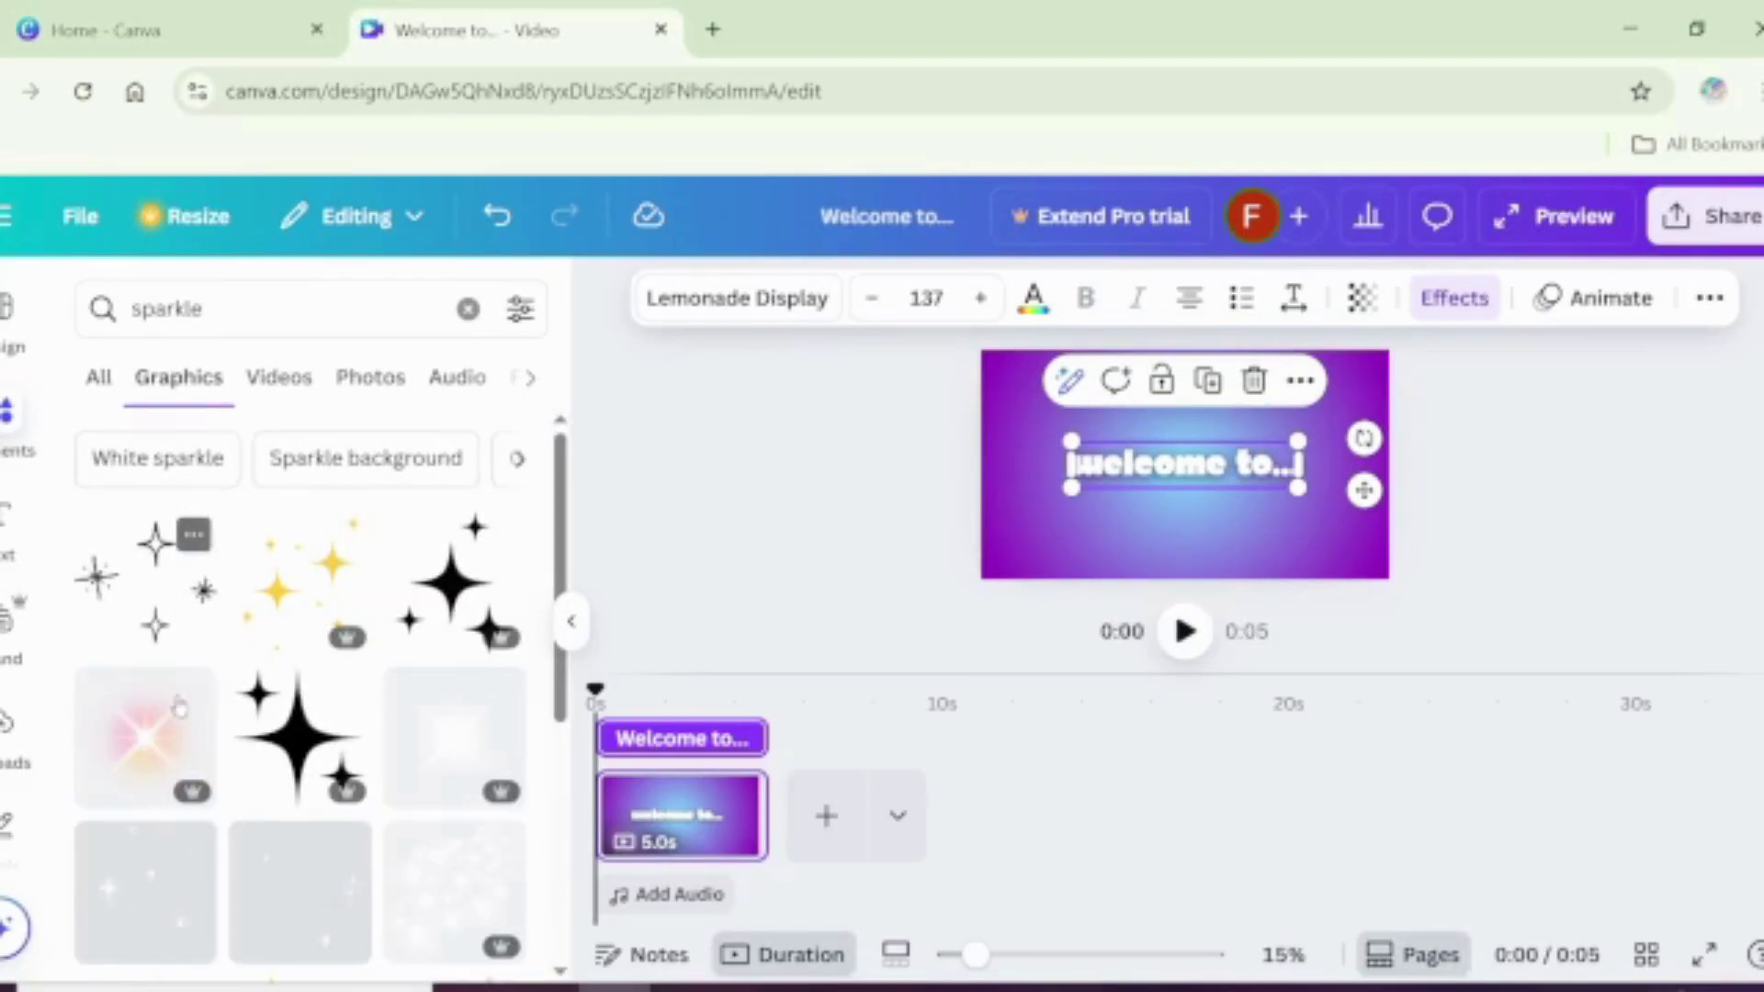
Step: Add the animated white sparkle graphic, place it small at the slide's lower left, and put a matching copy at the upper right
{"action": "left_click", "coordinate": [299, 932]}
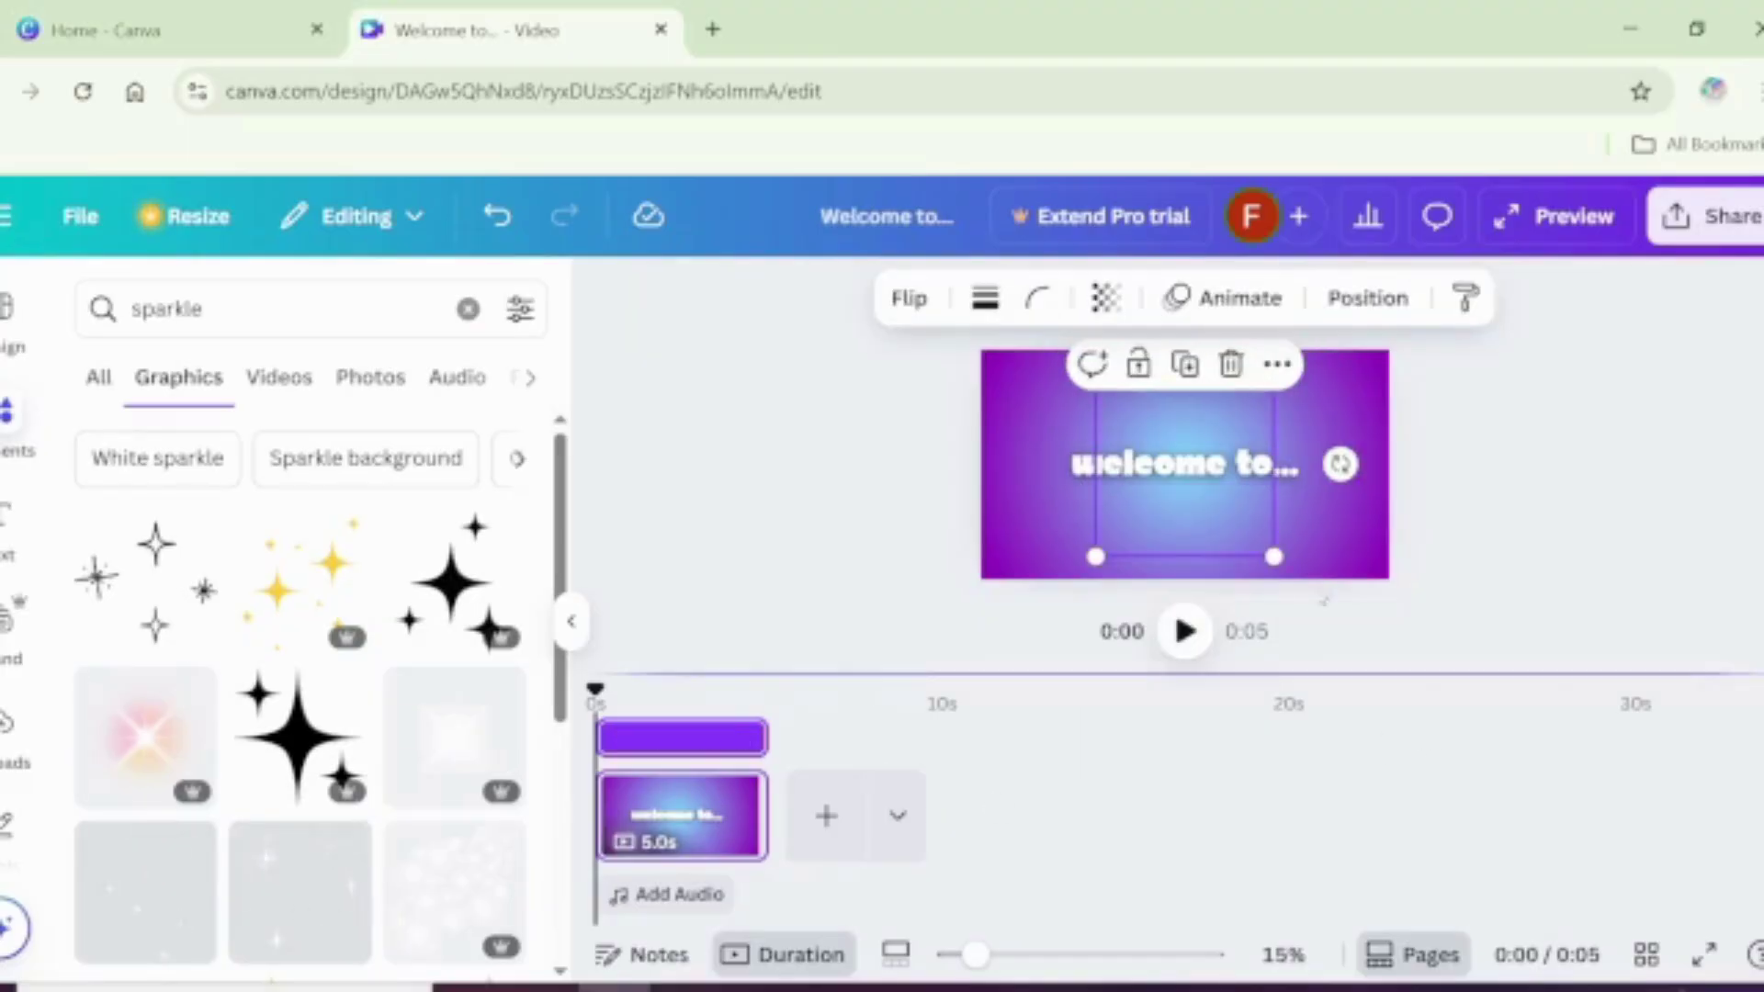
{"action": "left_click_drag", "start_coordinate": [1185, 533], "coordinate": [1073, 543]}
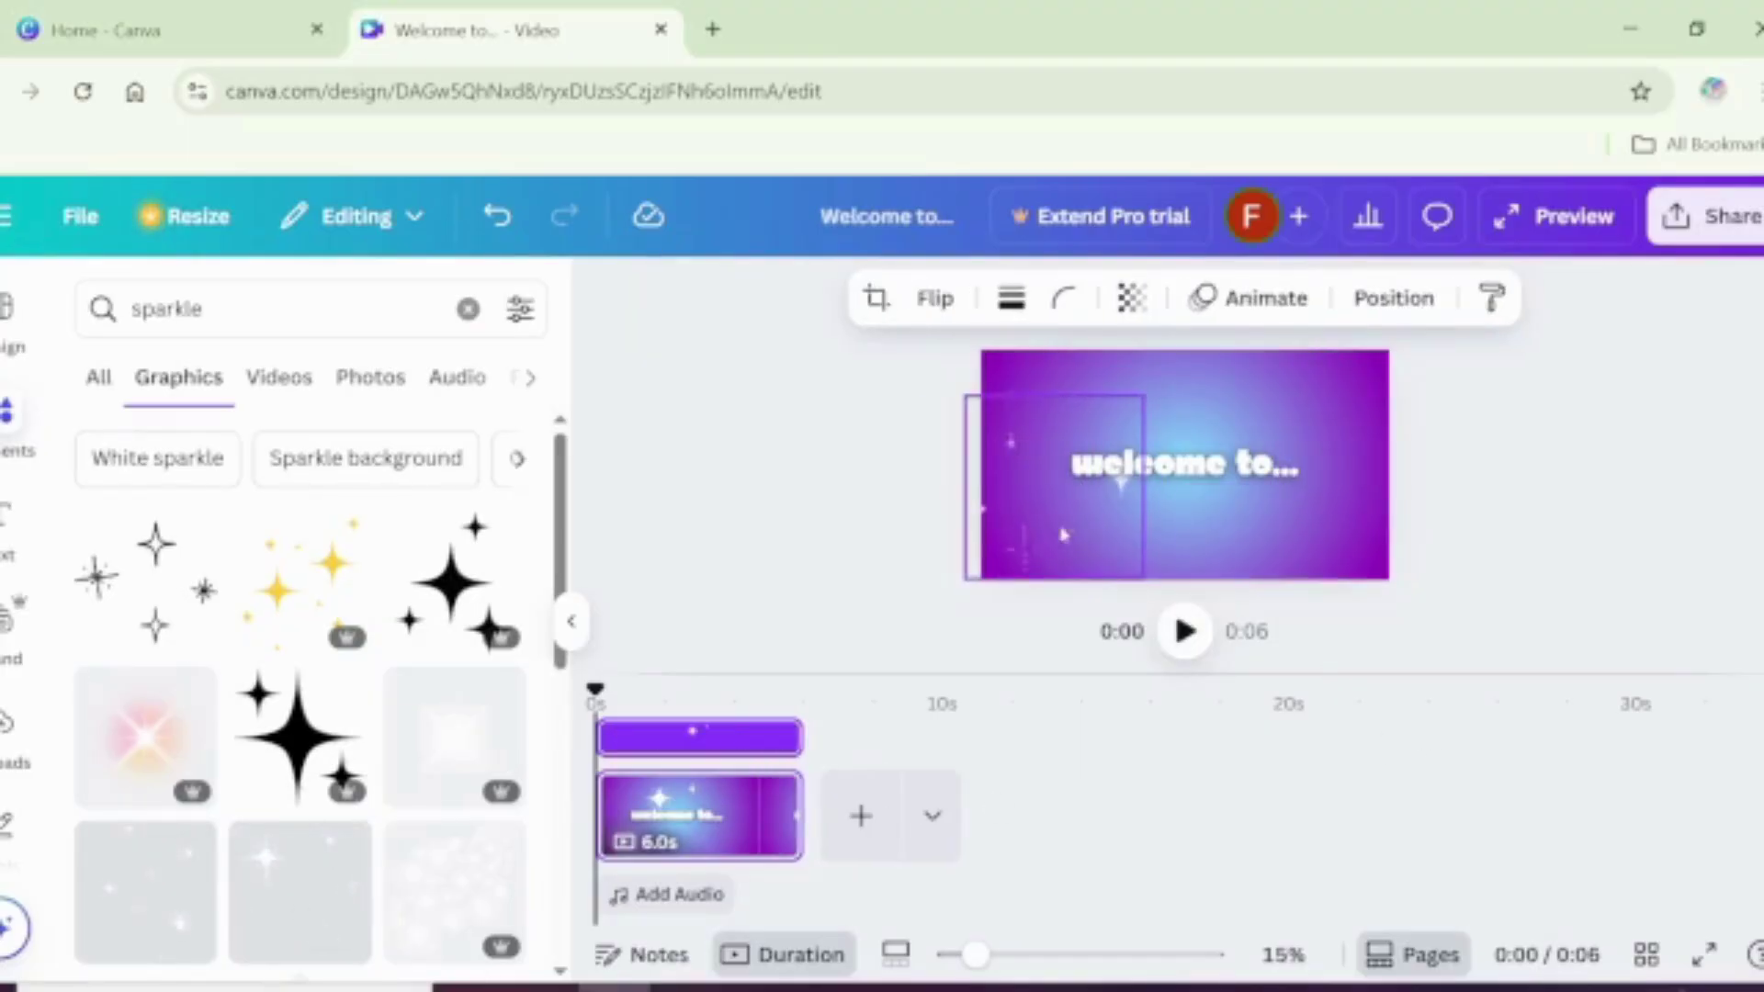
{"action": "left_click_drag", "start_coordinate": [959, 395], "coordinate": [1332, 435]}
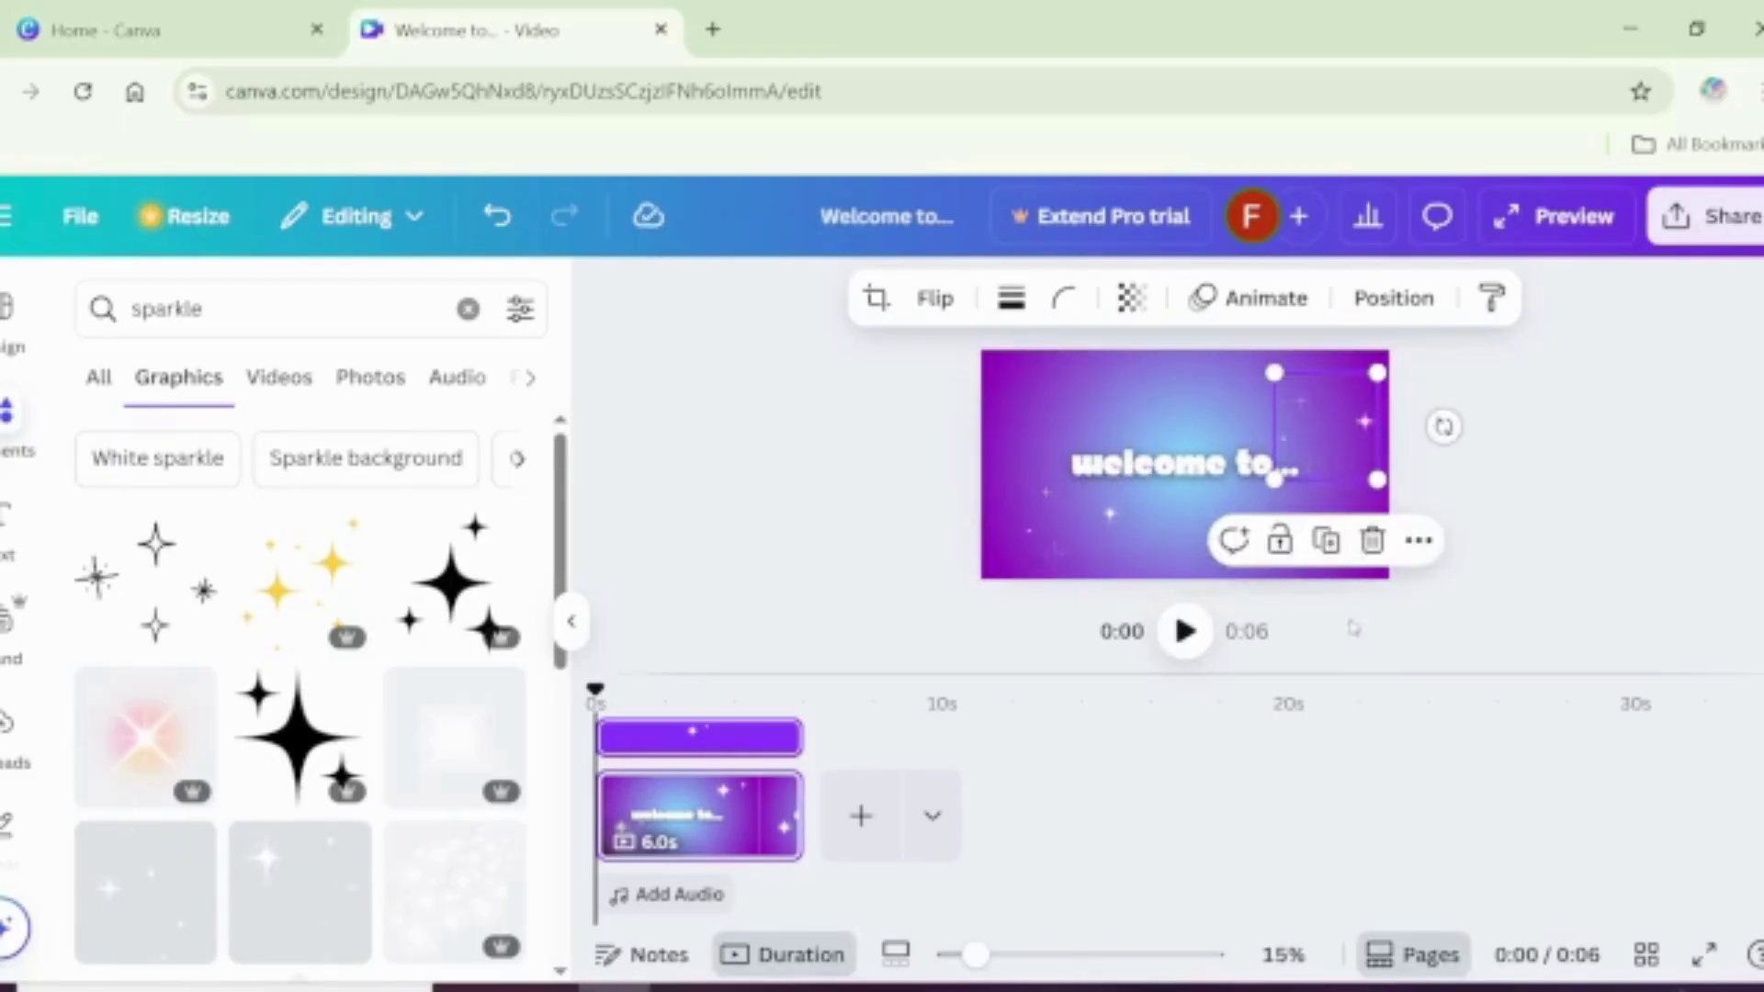
{"action": "left_click", "coordinate": [1549, 493]}
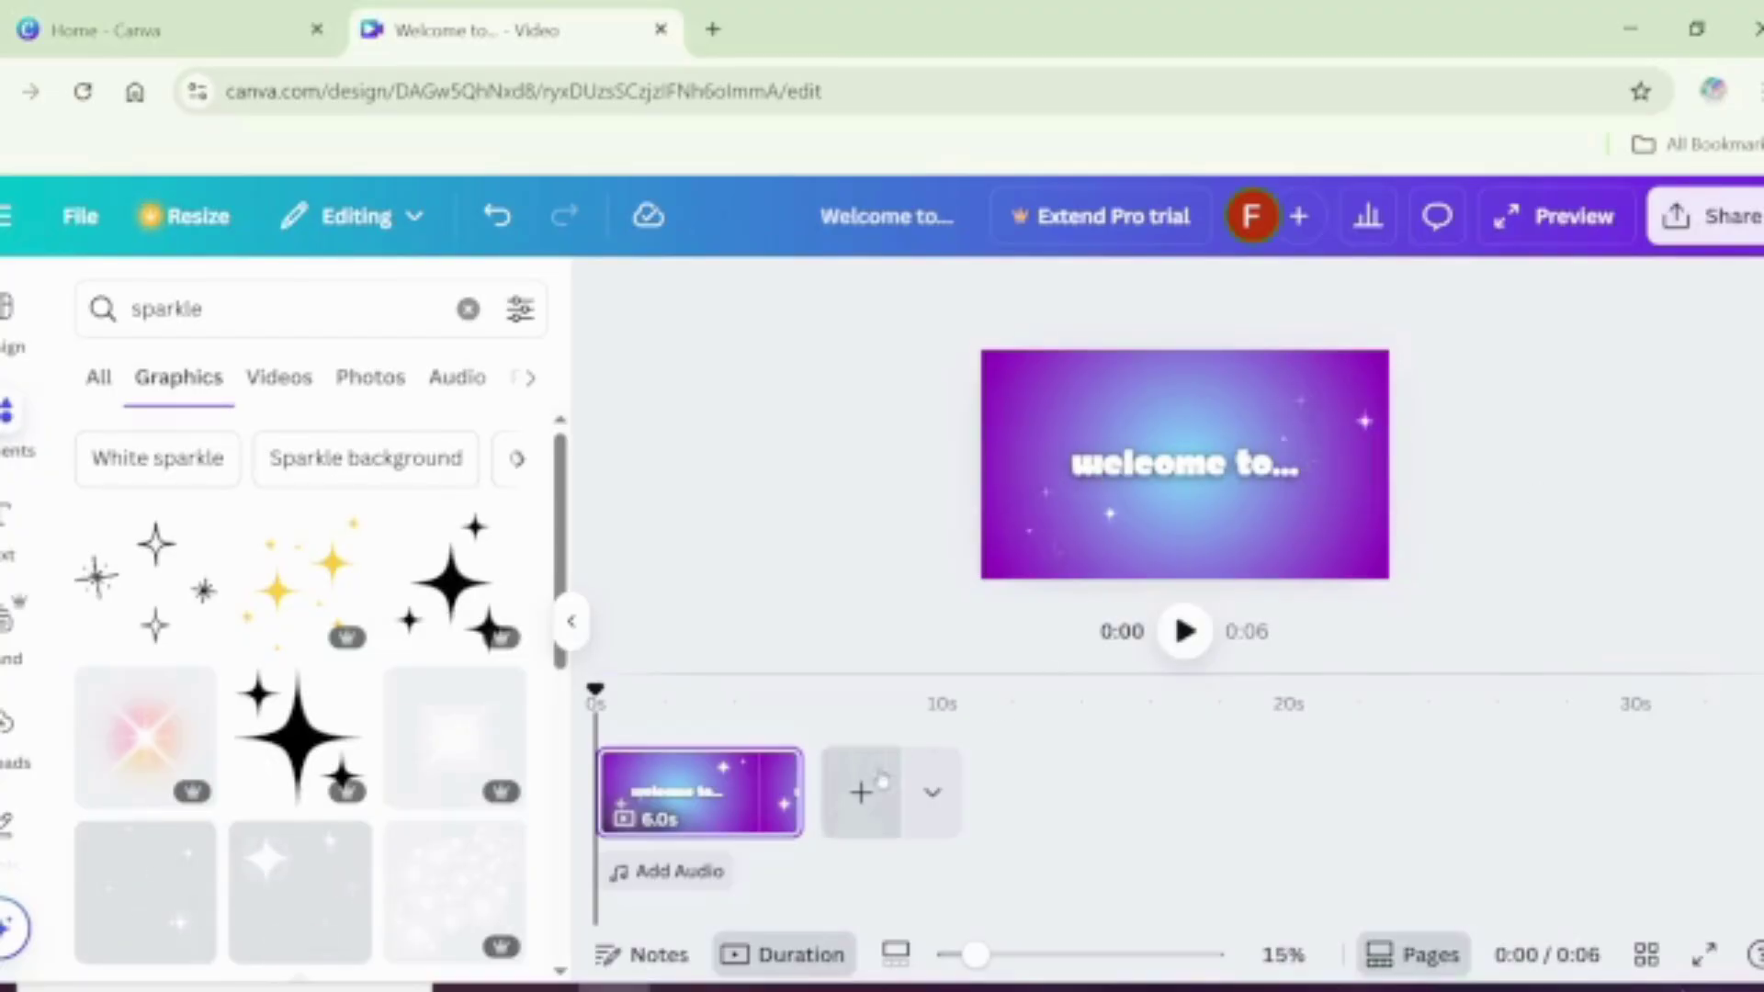
Step: Duplicate the "Welcome to..." page as a second page
{"action": "right_click", "coordinate": [691, 813]}
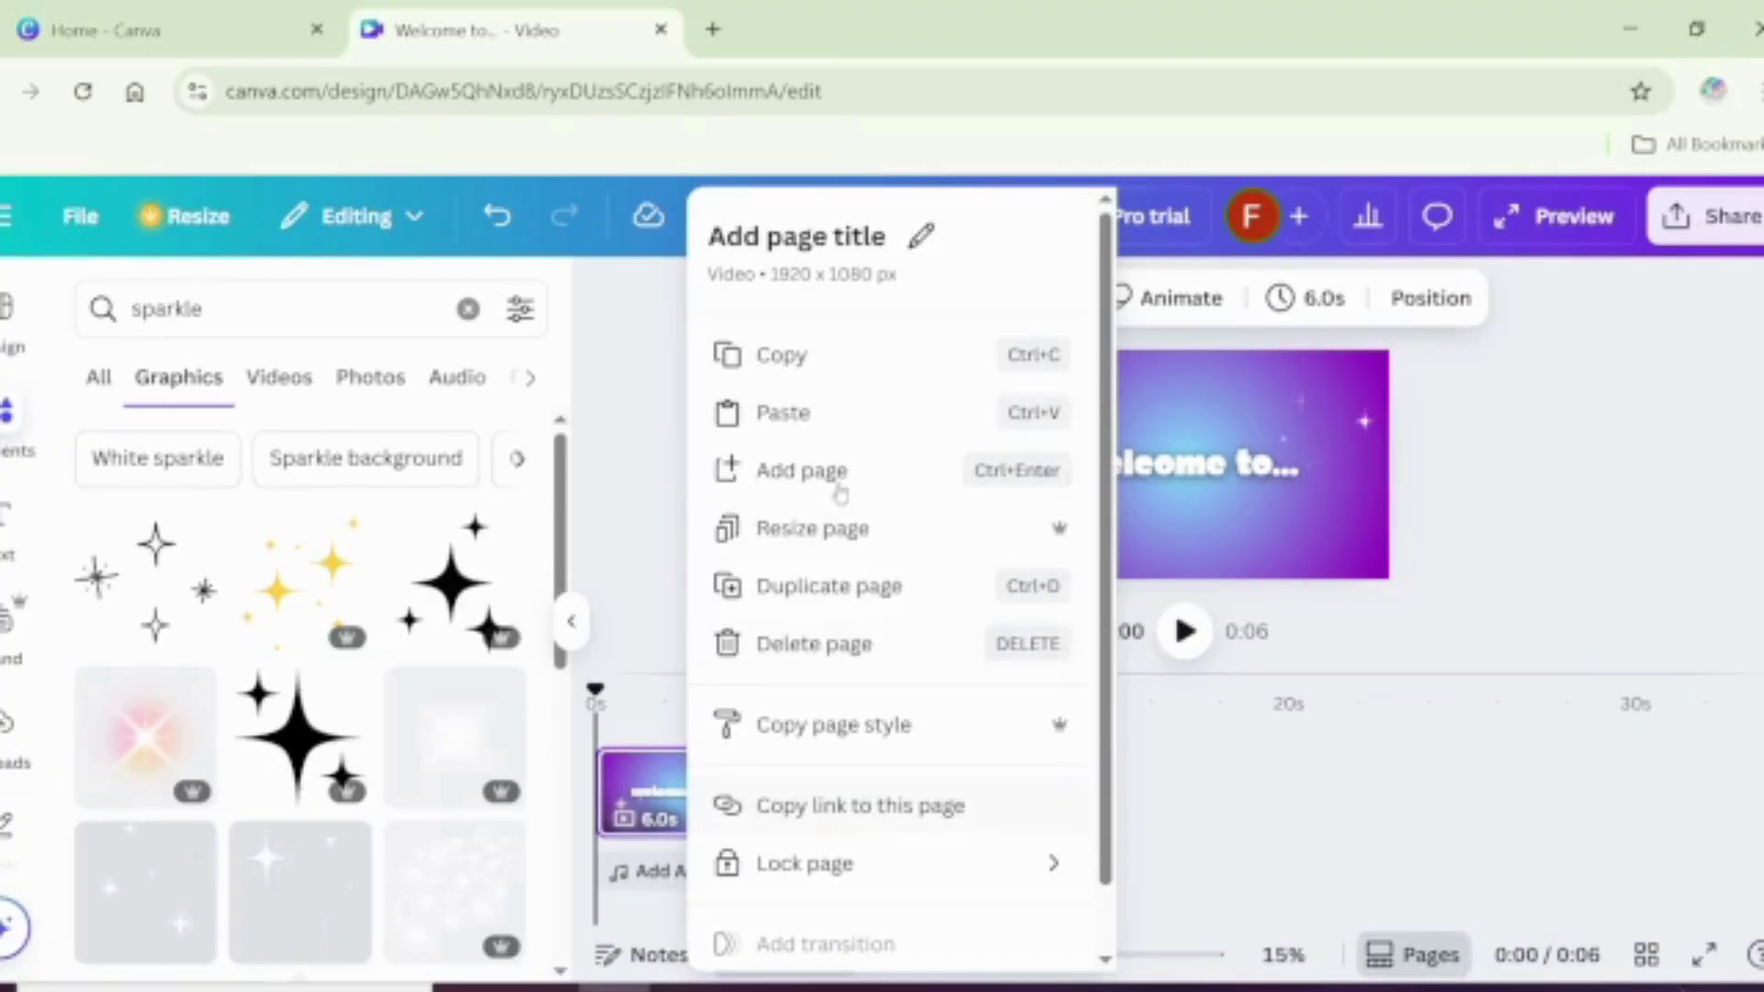
{"action": "left_click", "coordinate": [826, 593]}
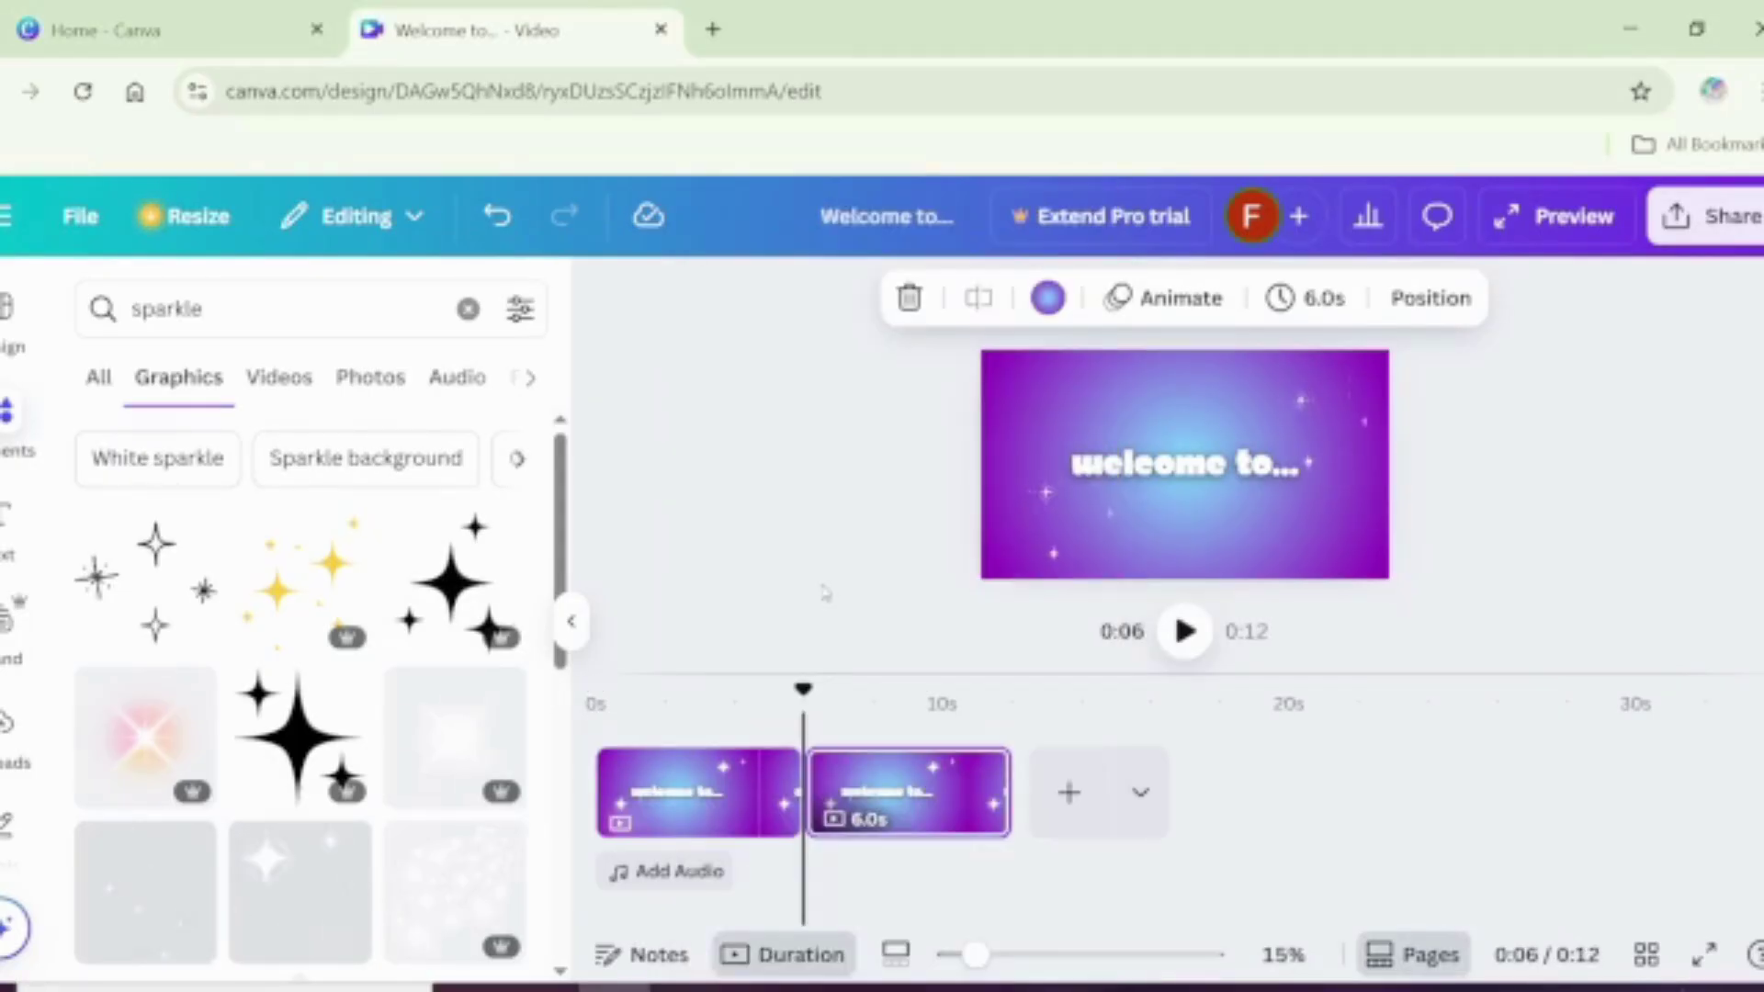
{"action": "left_click", "coordinate": [1199, 486]}
{"action": "key", "text": "Delete"}
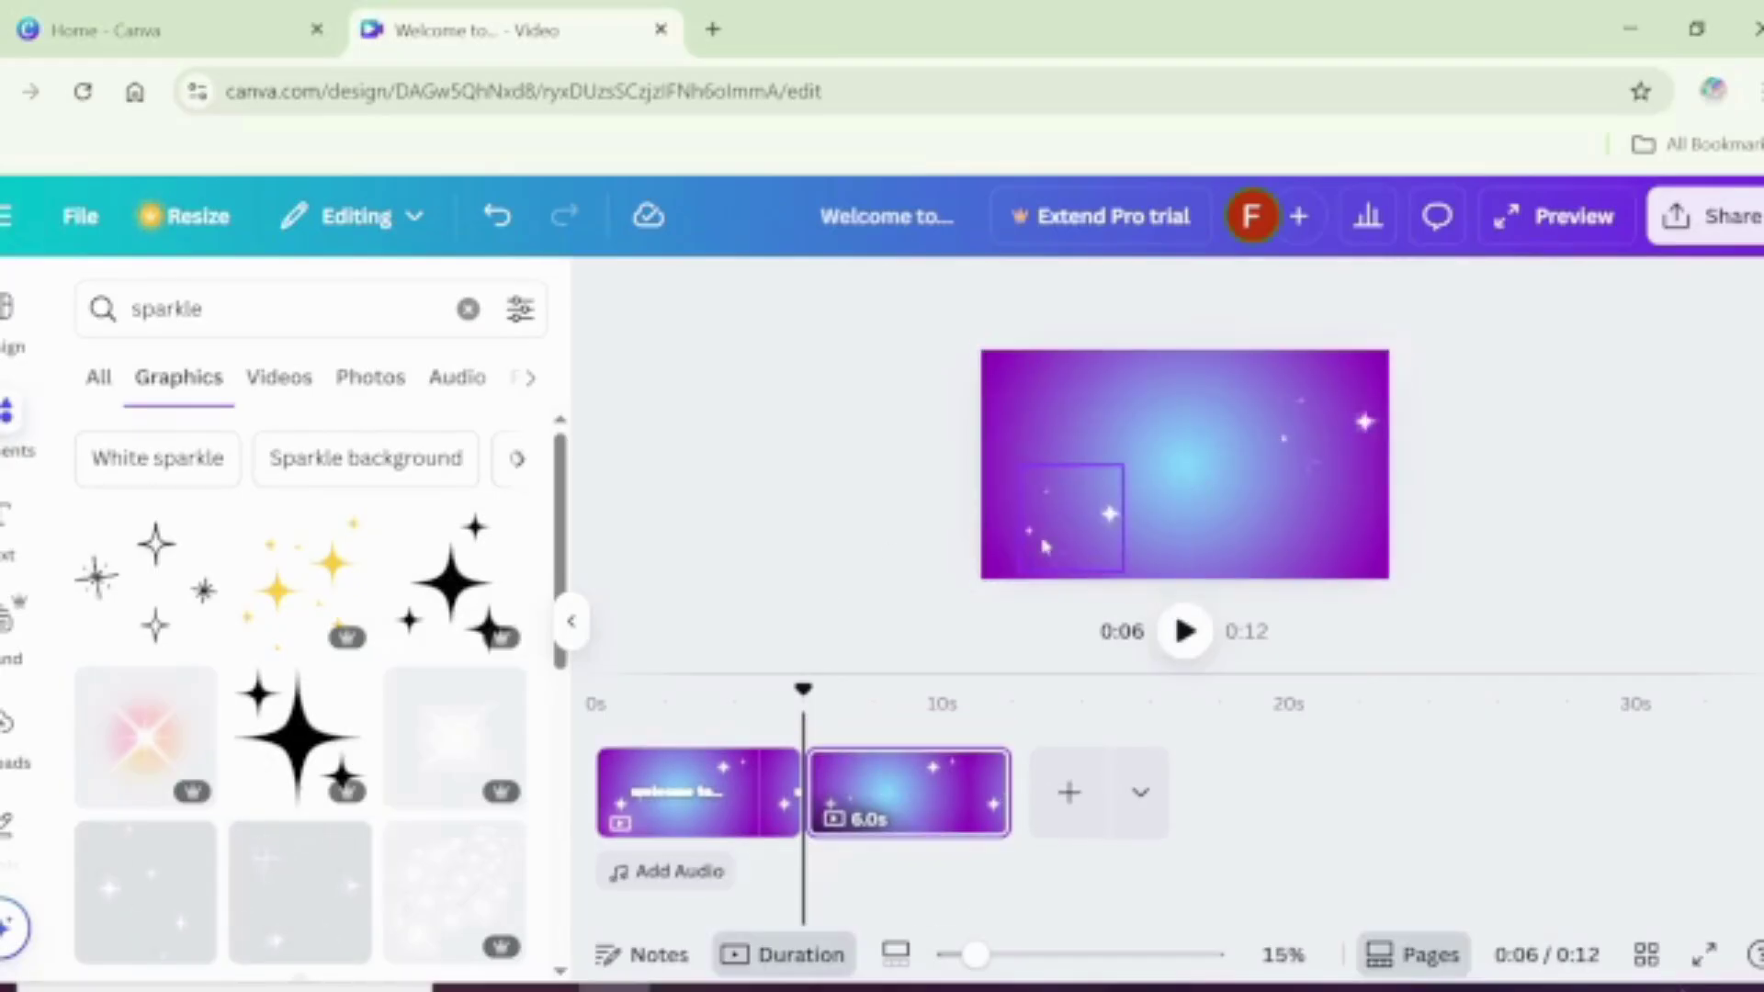
{"action": "key", "text": "ctrl+z"}
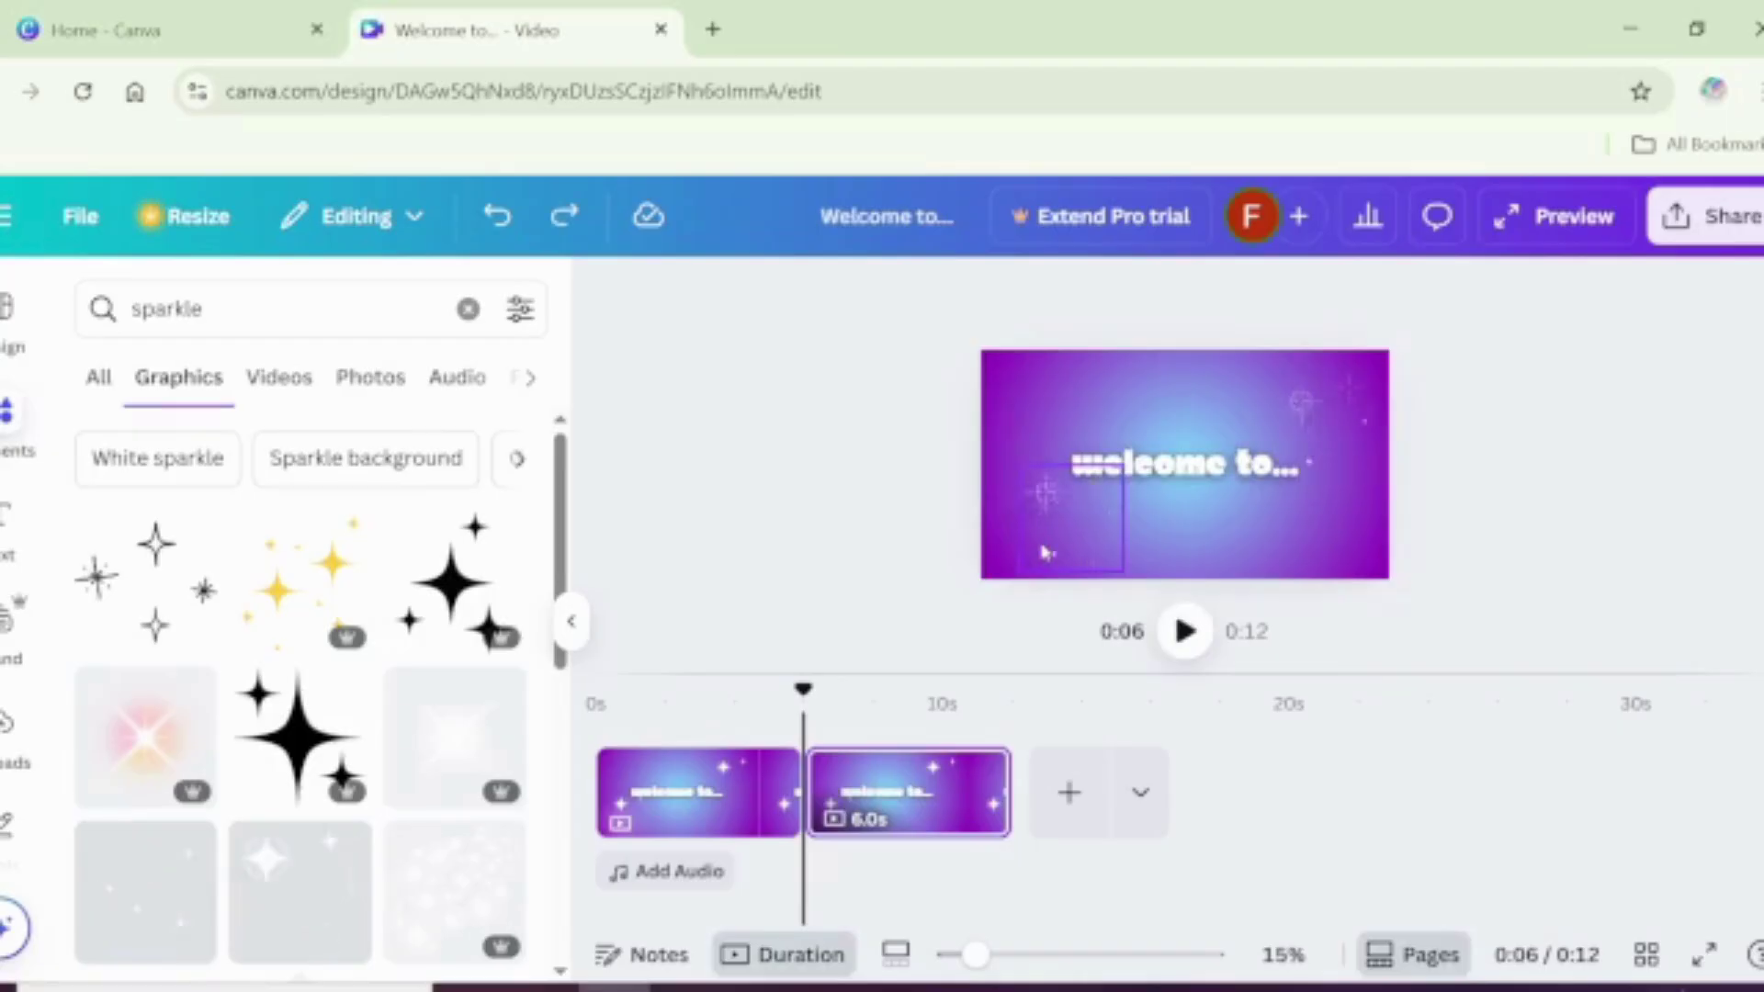
Step: Move the second page's heading down towards the lower edge and replace its text with "design to delight!"
{"action": "left_click", "coordinate": [1199, 501]}
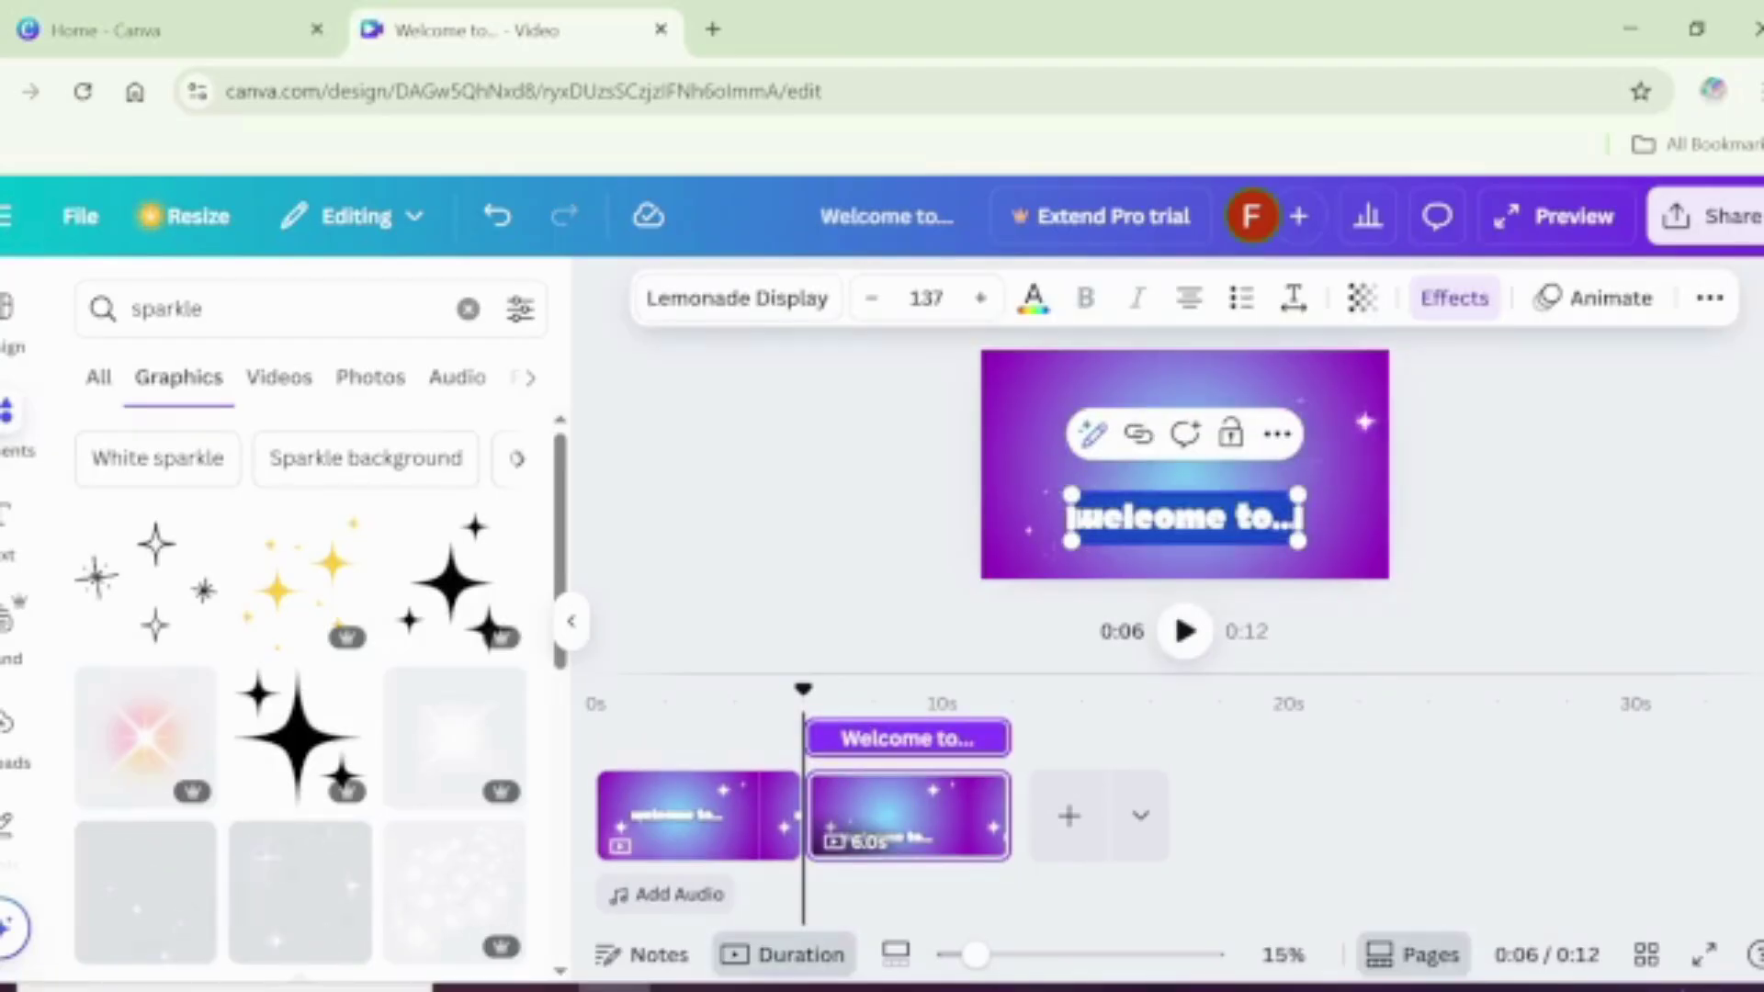
{"action": "key", "text": "BackSpace"}
{"action": "type", "text": "Delig"}
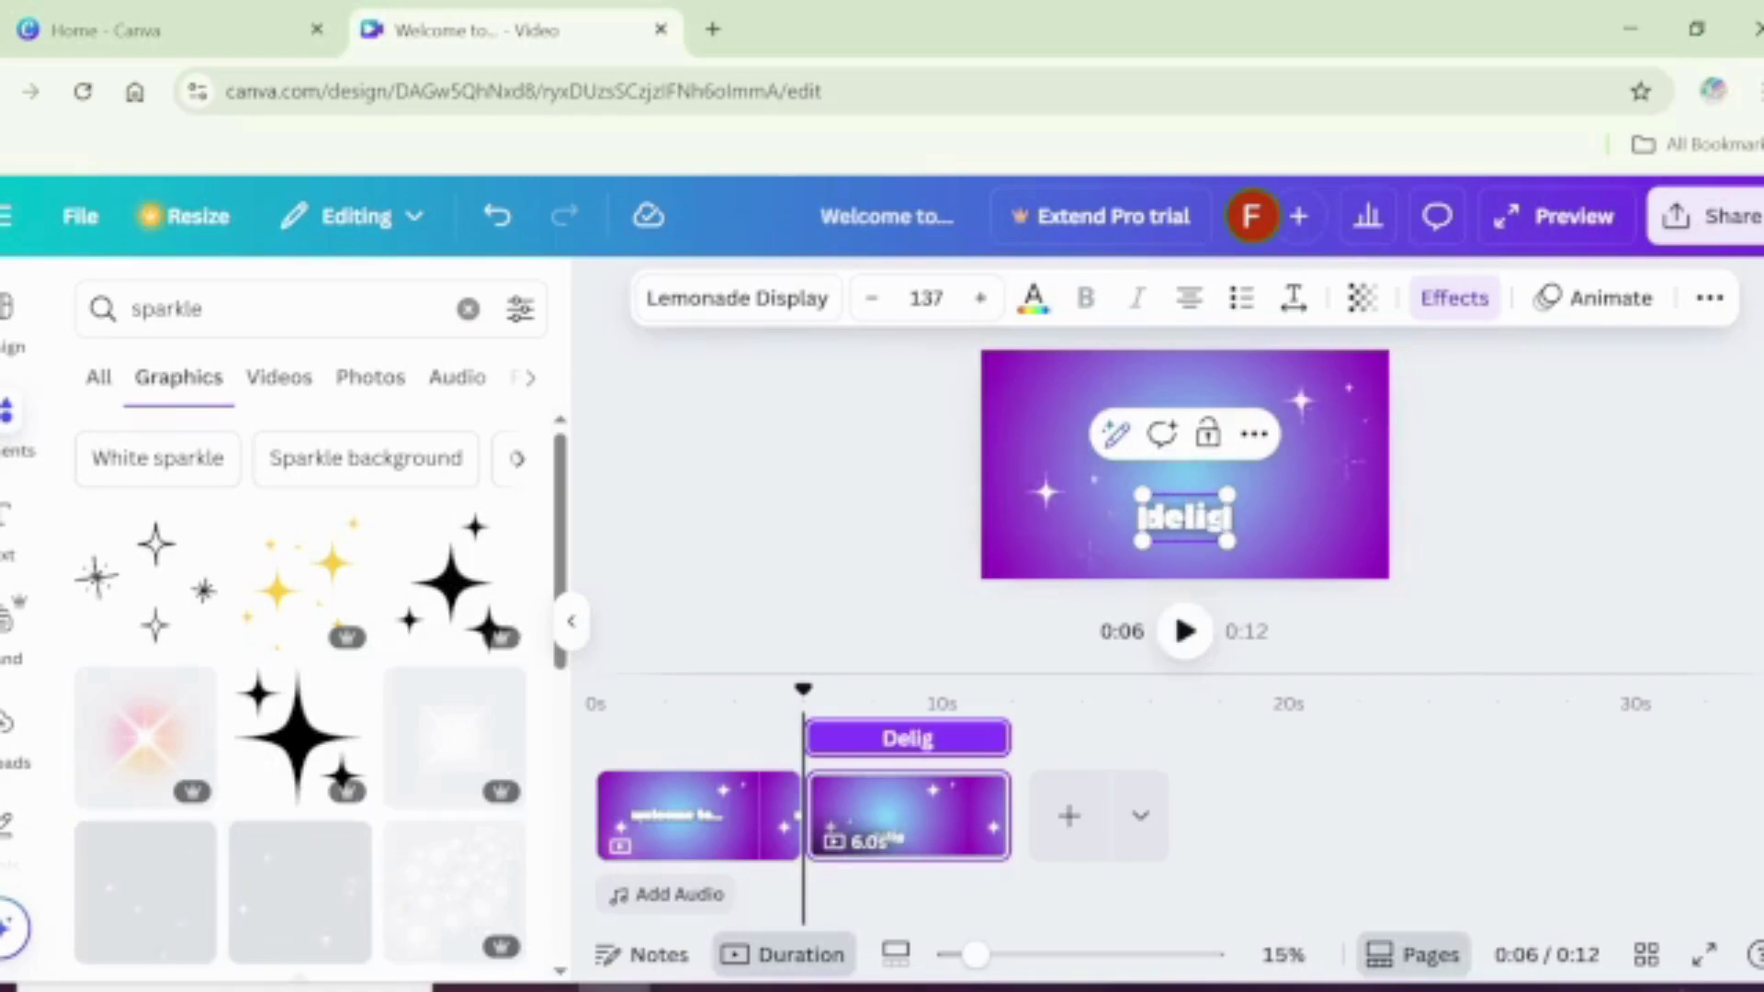
{"action": "key", "text": "BackSpace"}
{"action": "key", "text": "BackSpace"}
{"action": "key", "text": "BackSpace"}
{"action": "key", "text": "BackSpace"}
{"action": "key", "text": "BackSpace"}
{"action": "type", "text": "design to delight"}
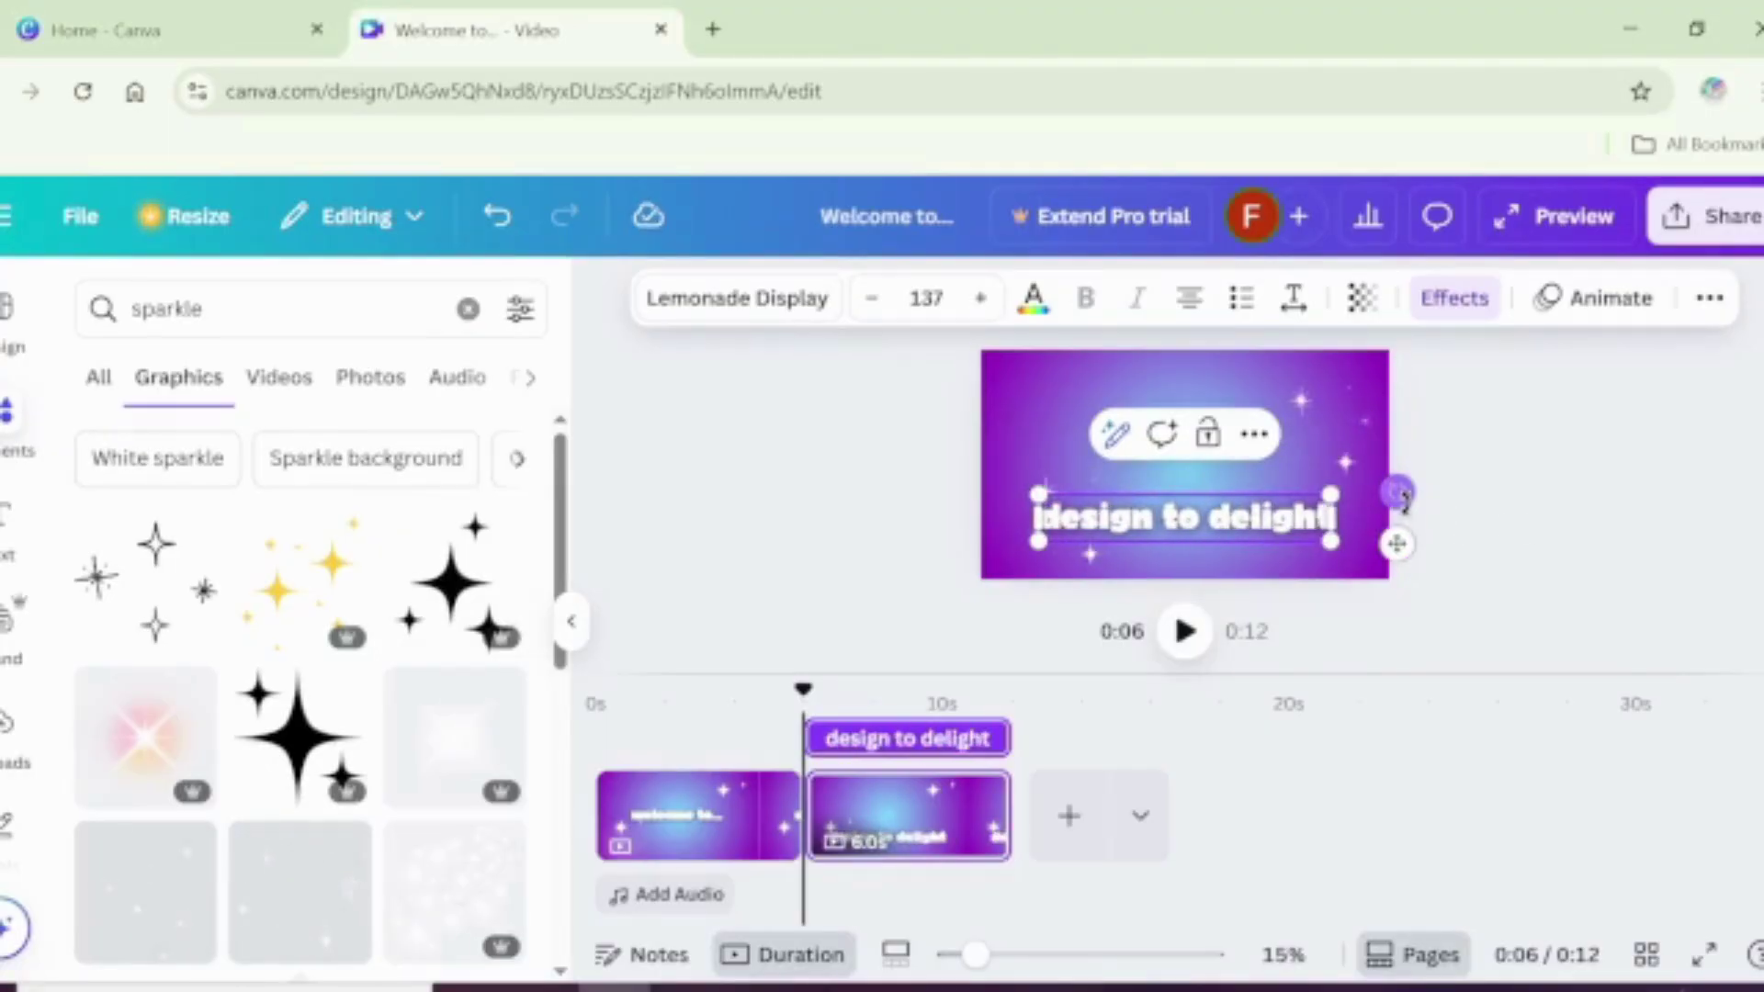
{"action": "type", "text": "!"}
{"action": "left_click", "coordinate": [1555, 539]}
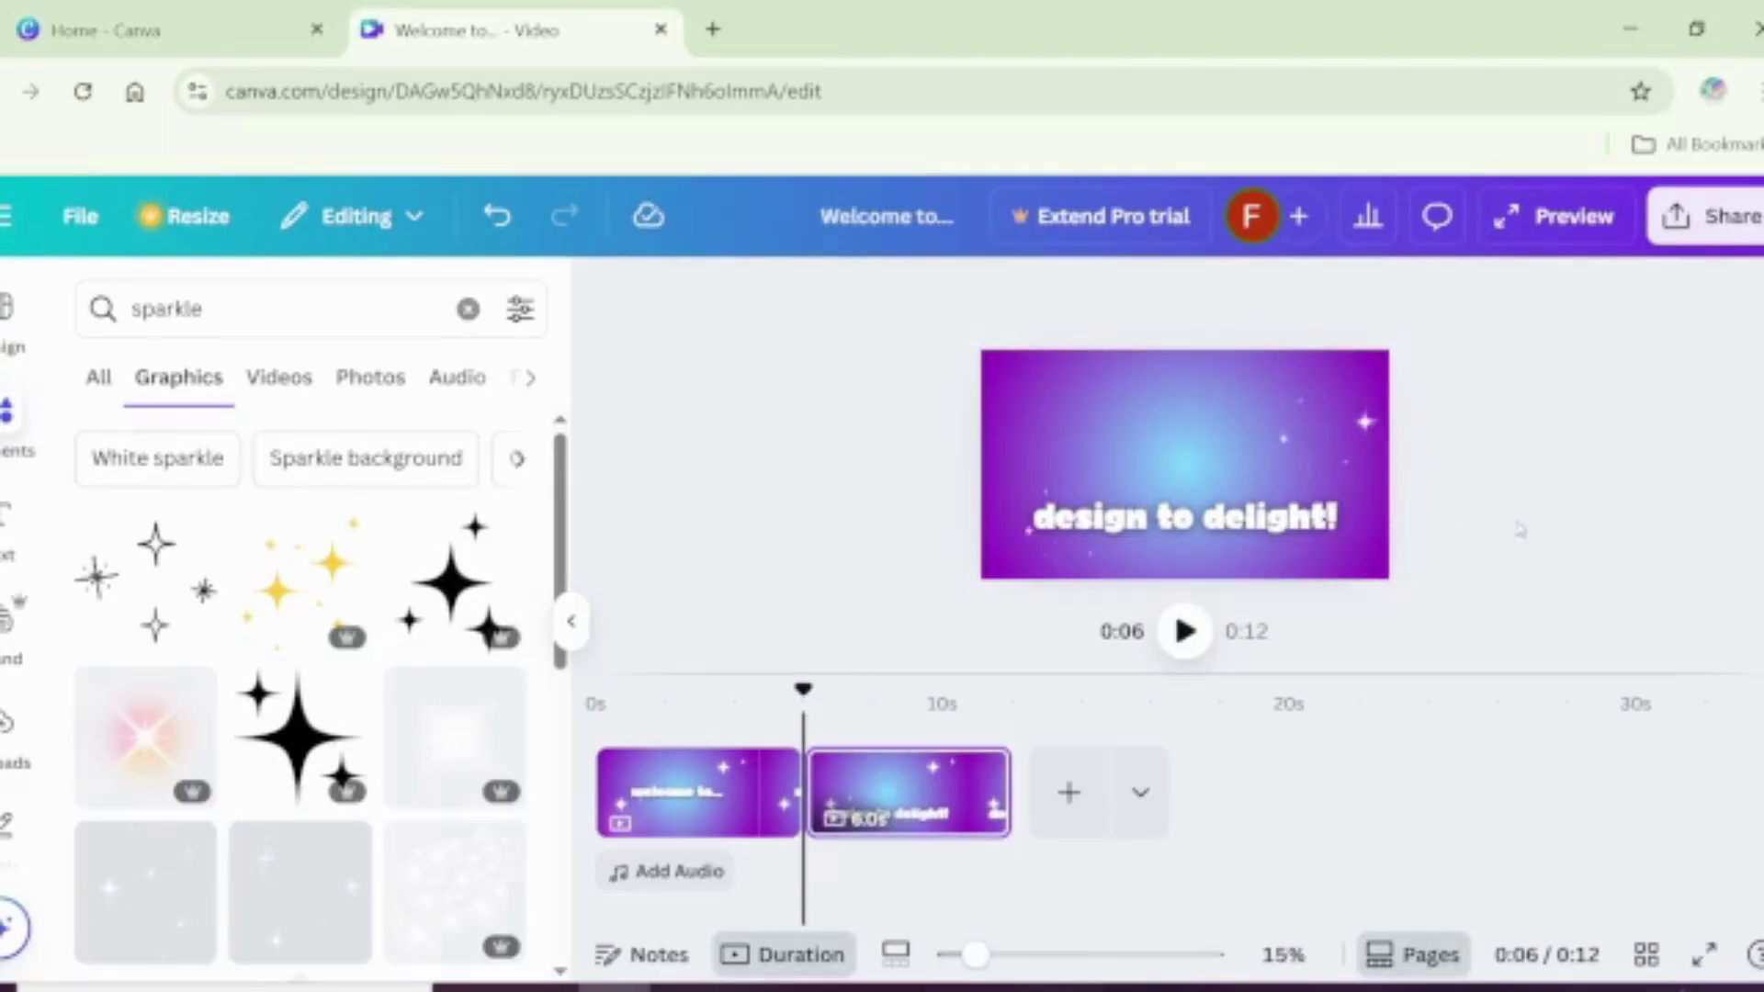
Step: Move the sparkle graphics on the second page down so they flank the "design to delight!" heading
{"action": "left_click_drag", "start_coordinate": [1341, 429], "coordinate": [1341, 526]}
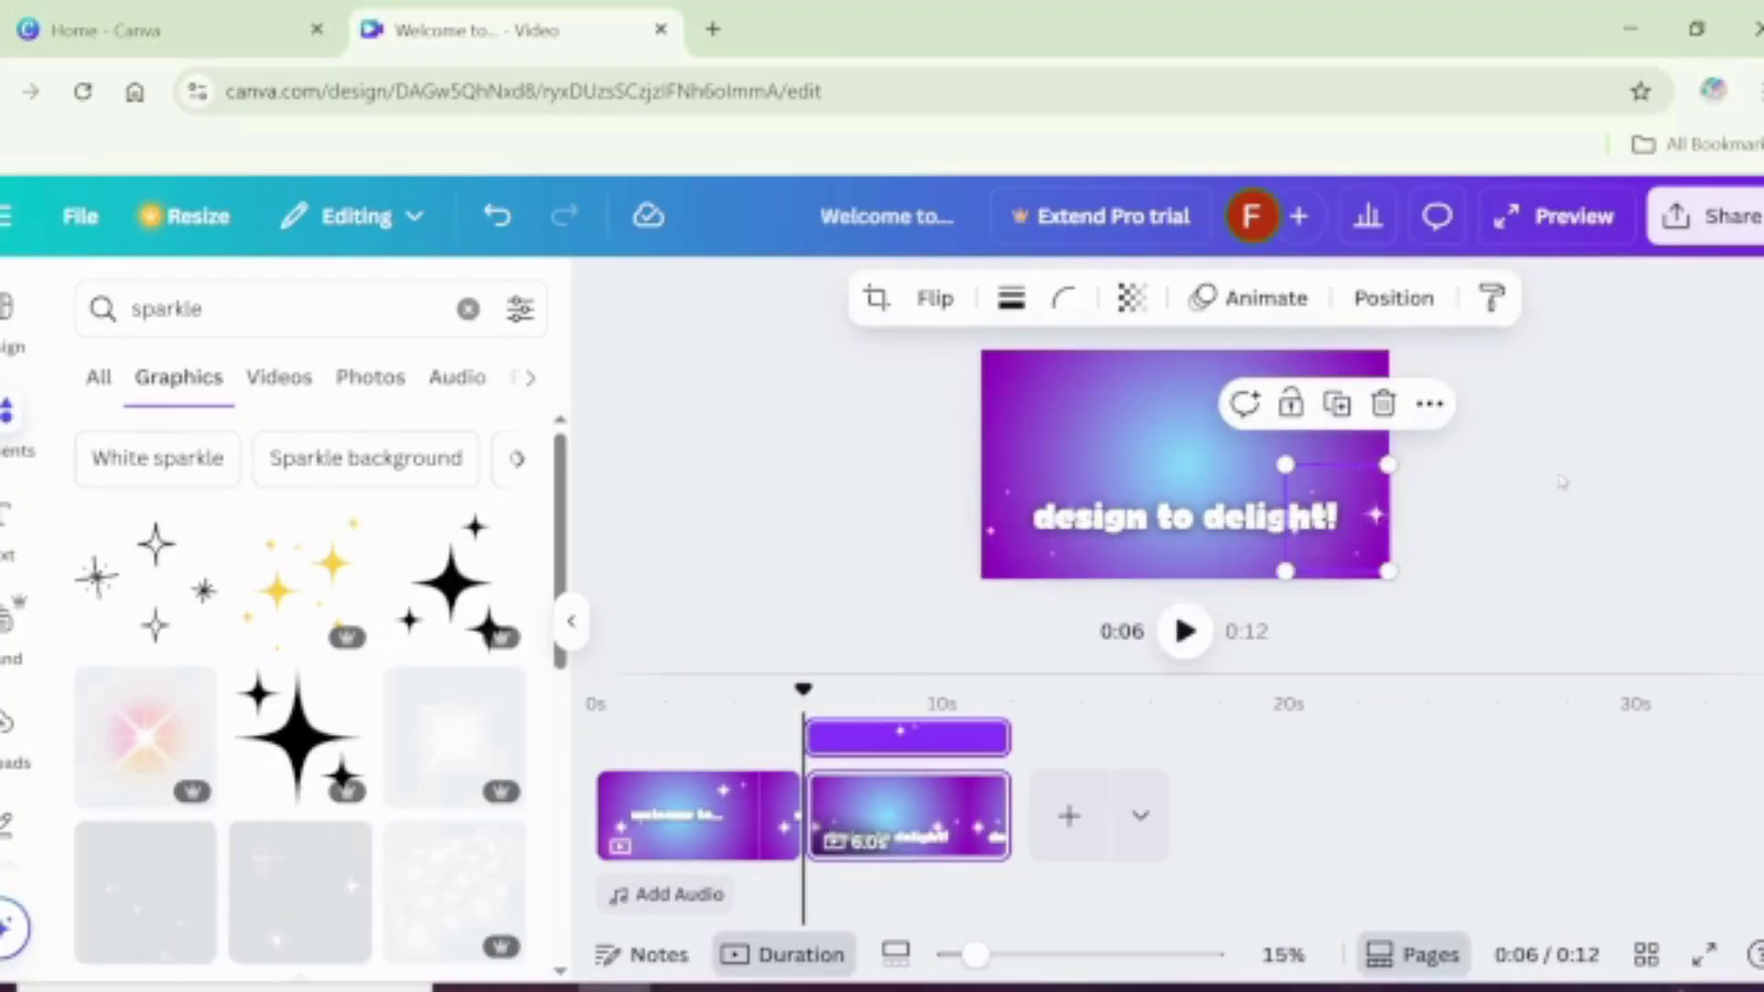
{"action": "left_click", "coordinate": [1629, 482]}
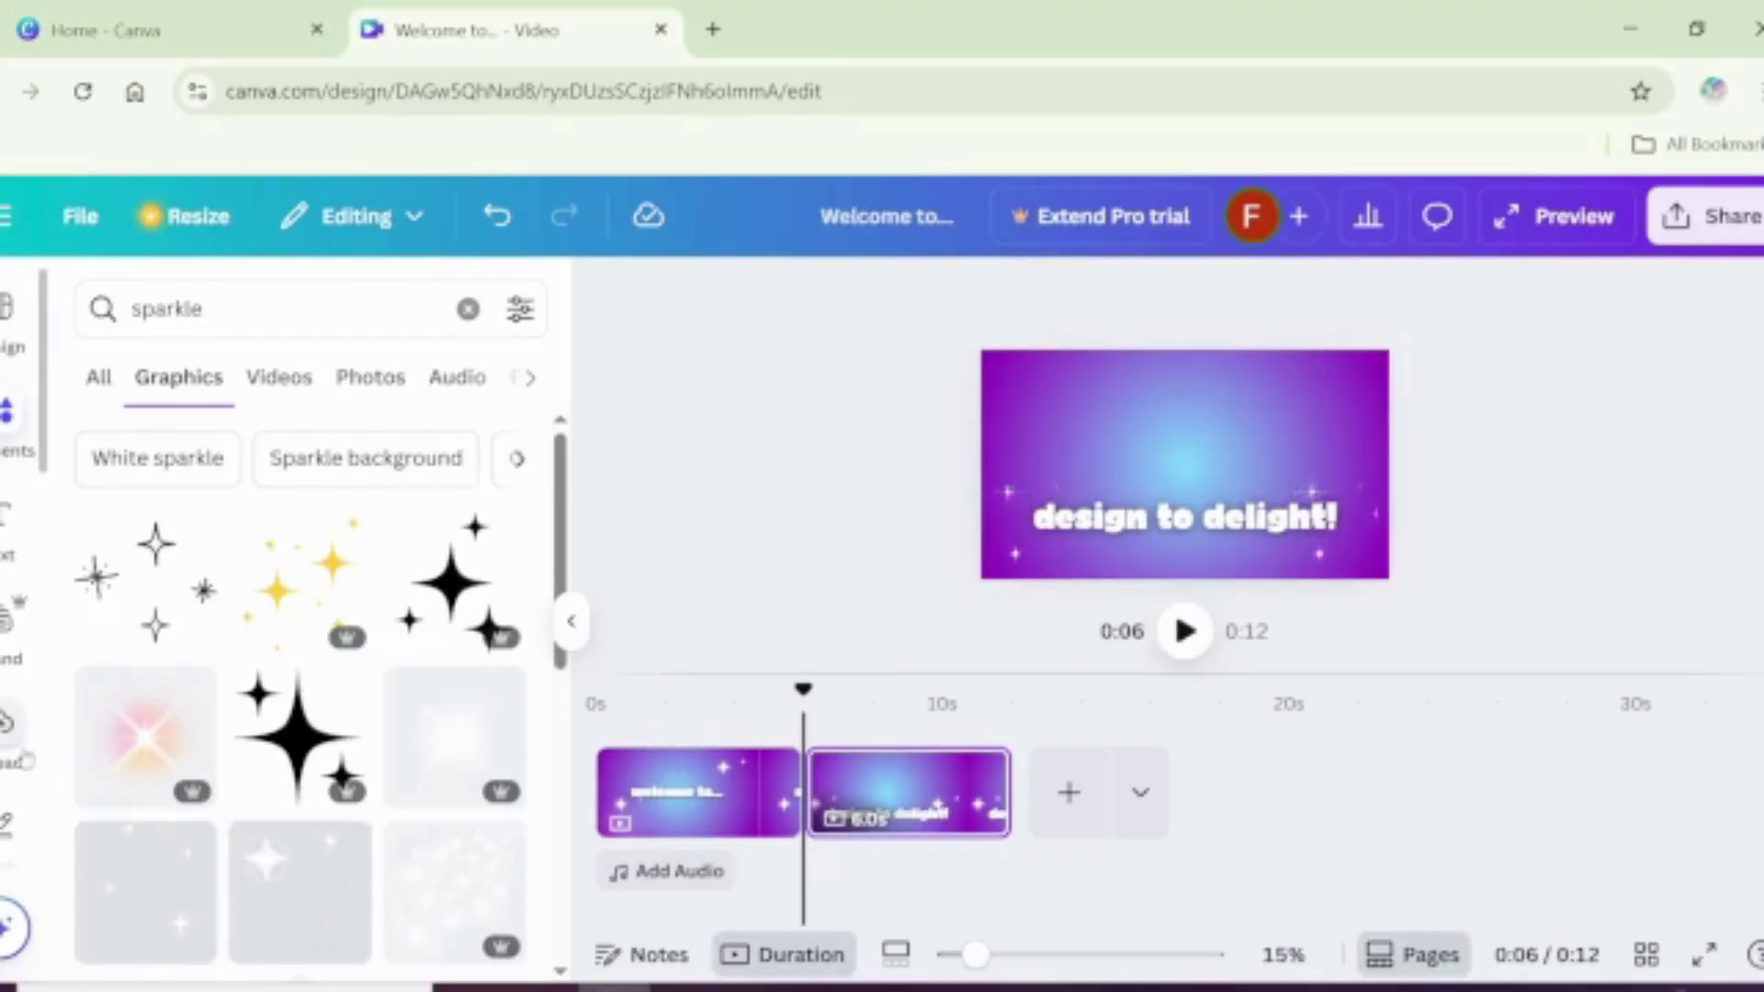
Step: Insert the uploaded DTD logo image on the second page and position it above the heading
{"action": "left_click", "coordinate": [7, 723]}
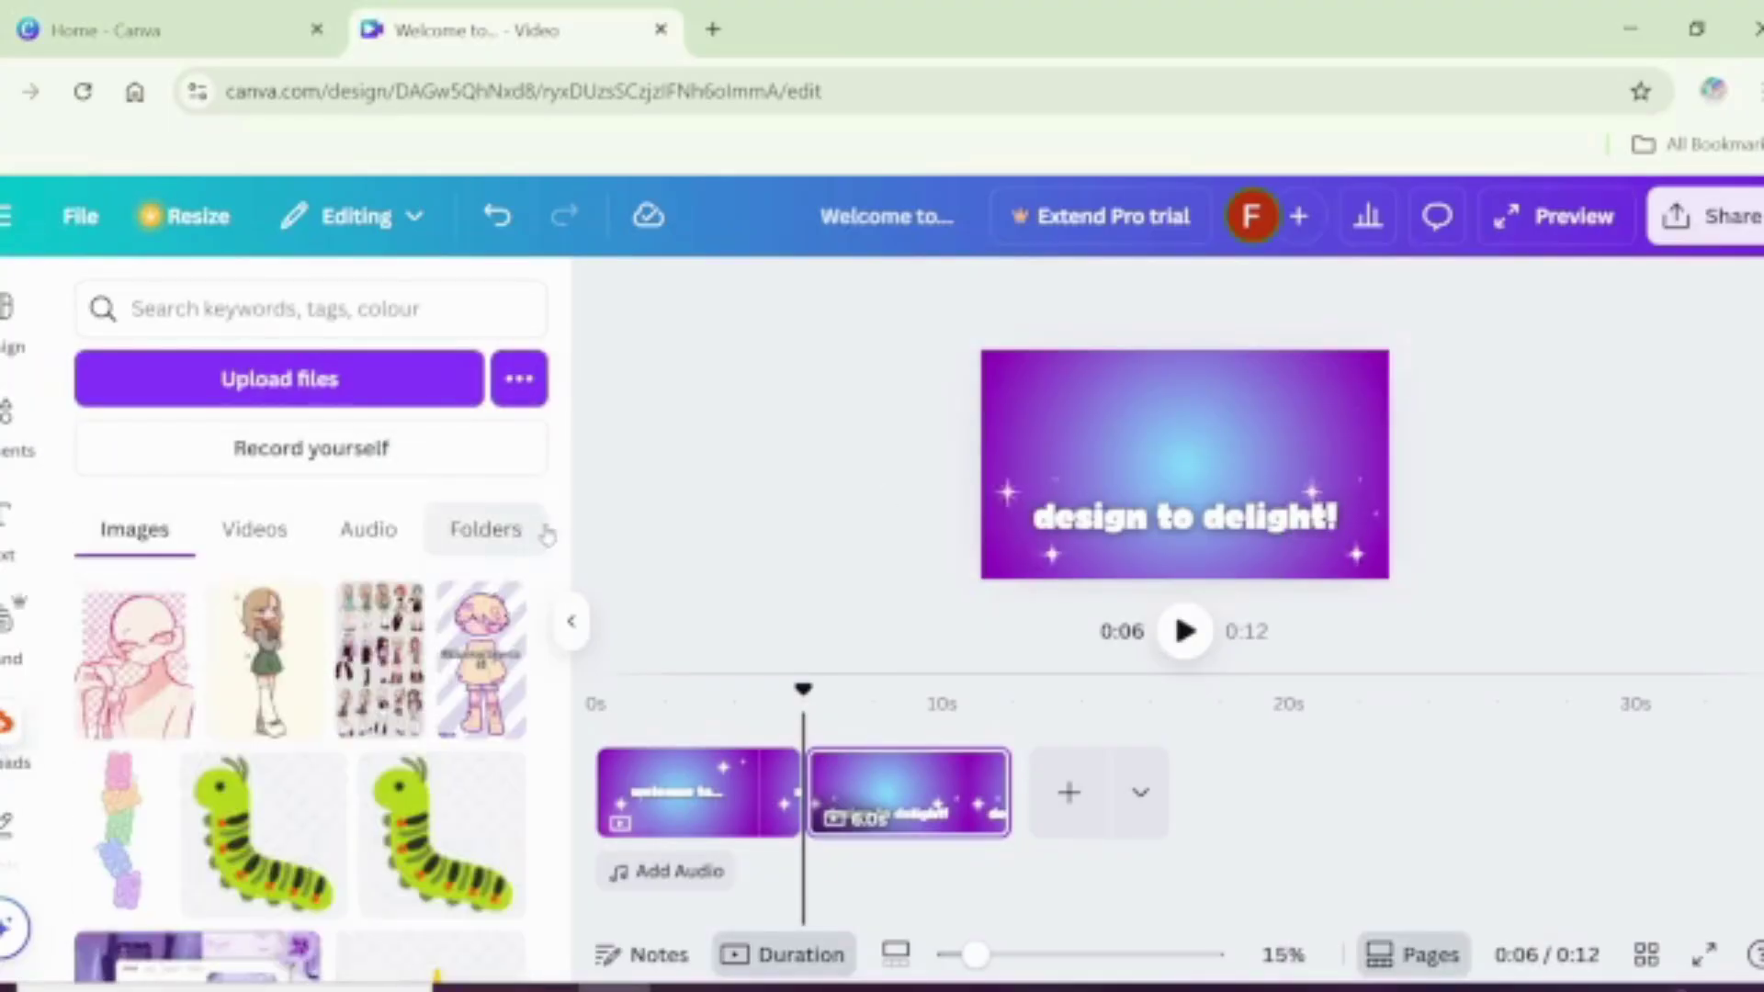
{"action": "scroll", "coordinate": [552, 685], "scroll_direction": "down", "scroll_amount": 4}
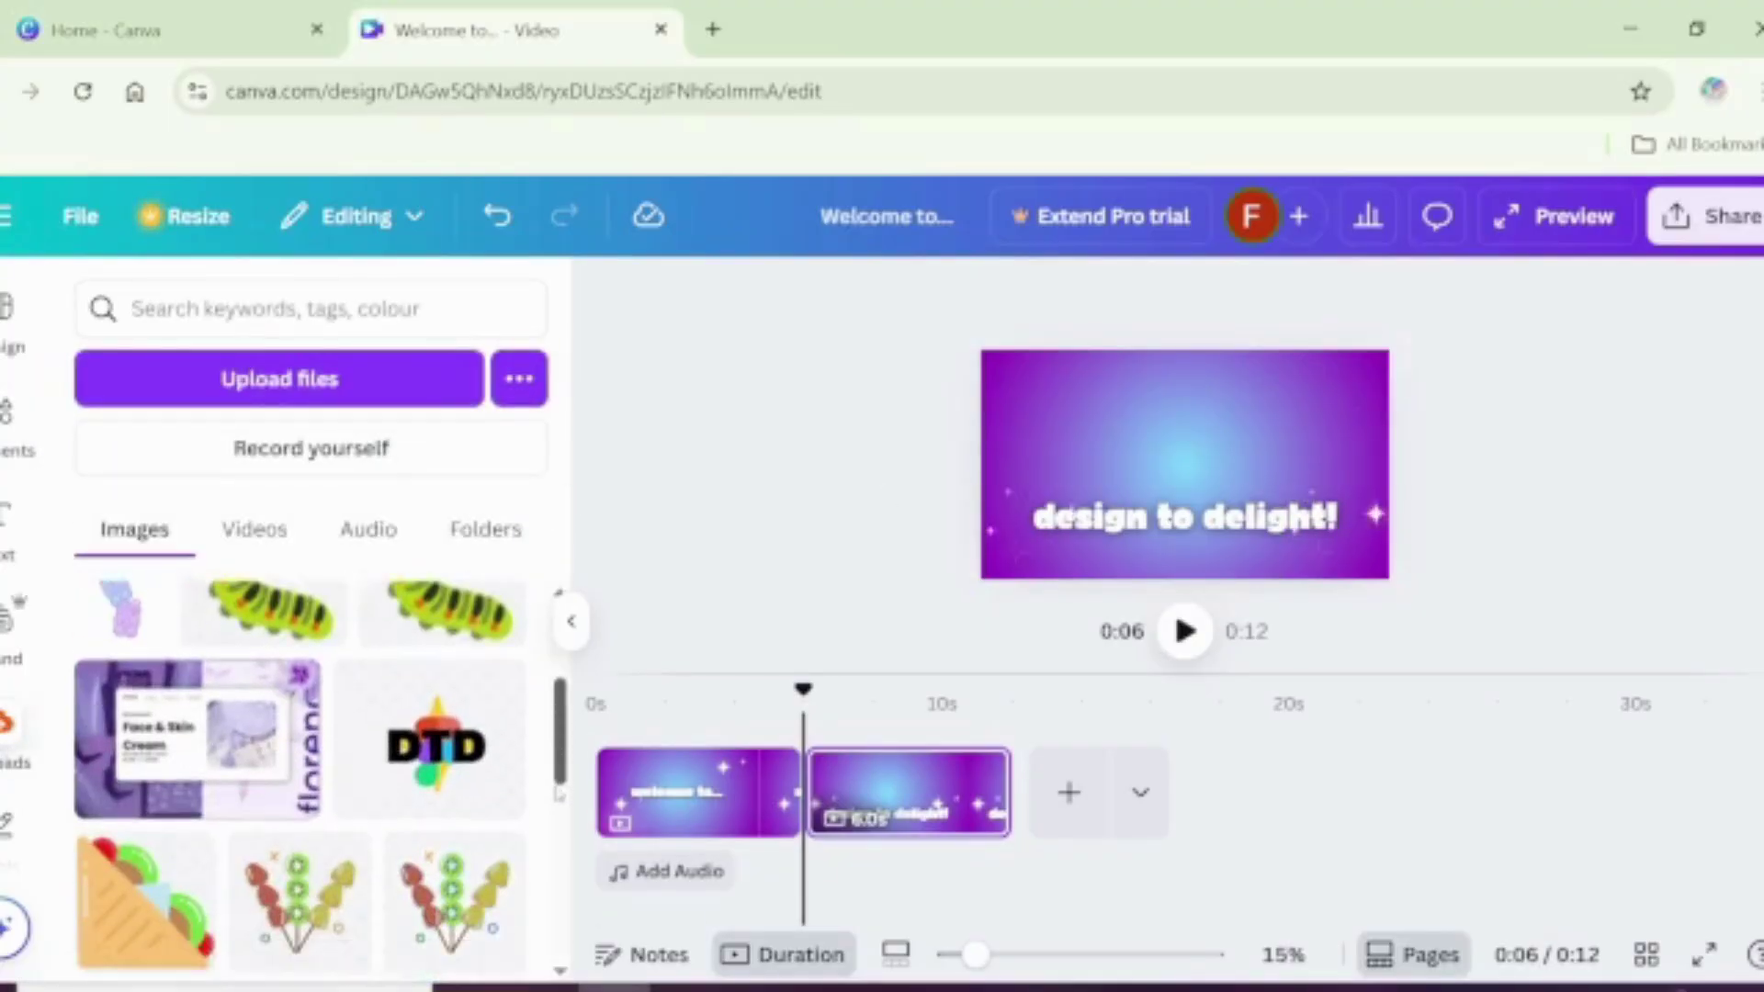
{"action": "scroll", "coordinate": [492, 749], "scroll_direction": "down", "scroll_amount": 2}
{"action": "scroll", "coordinate": [492, 749], "scroll_direction": "up", "scroll_amount": 3}
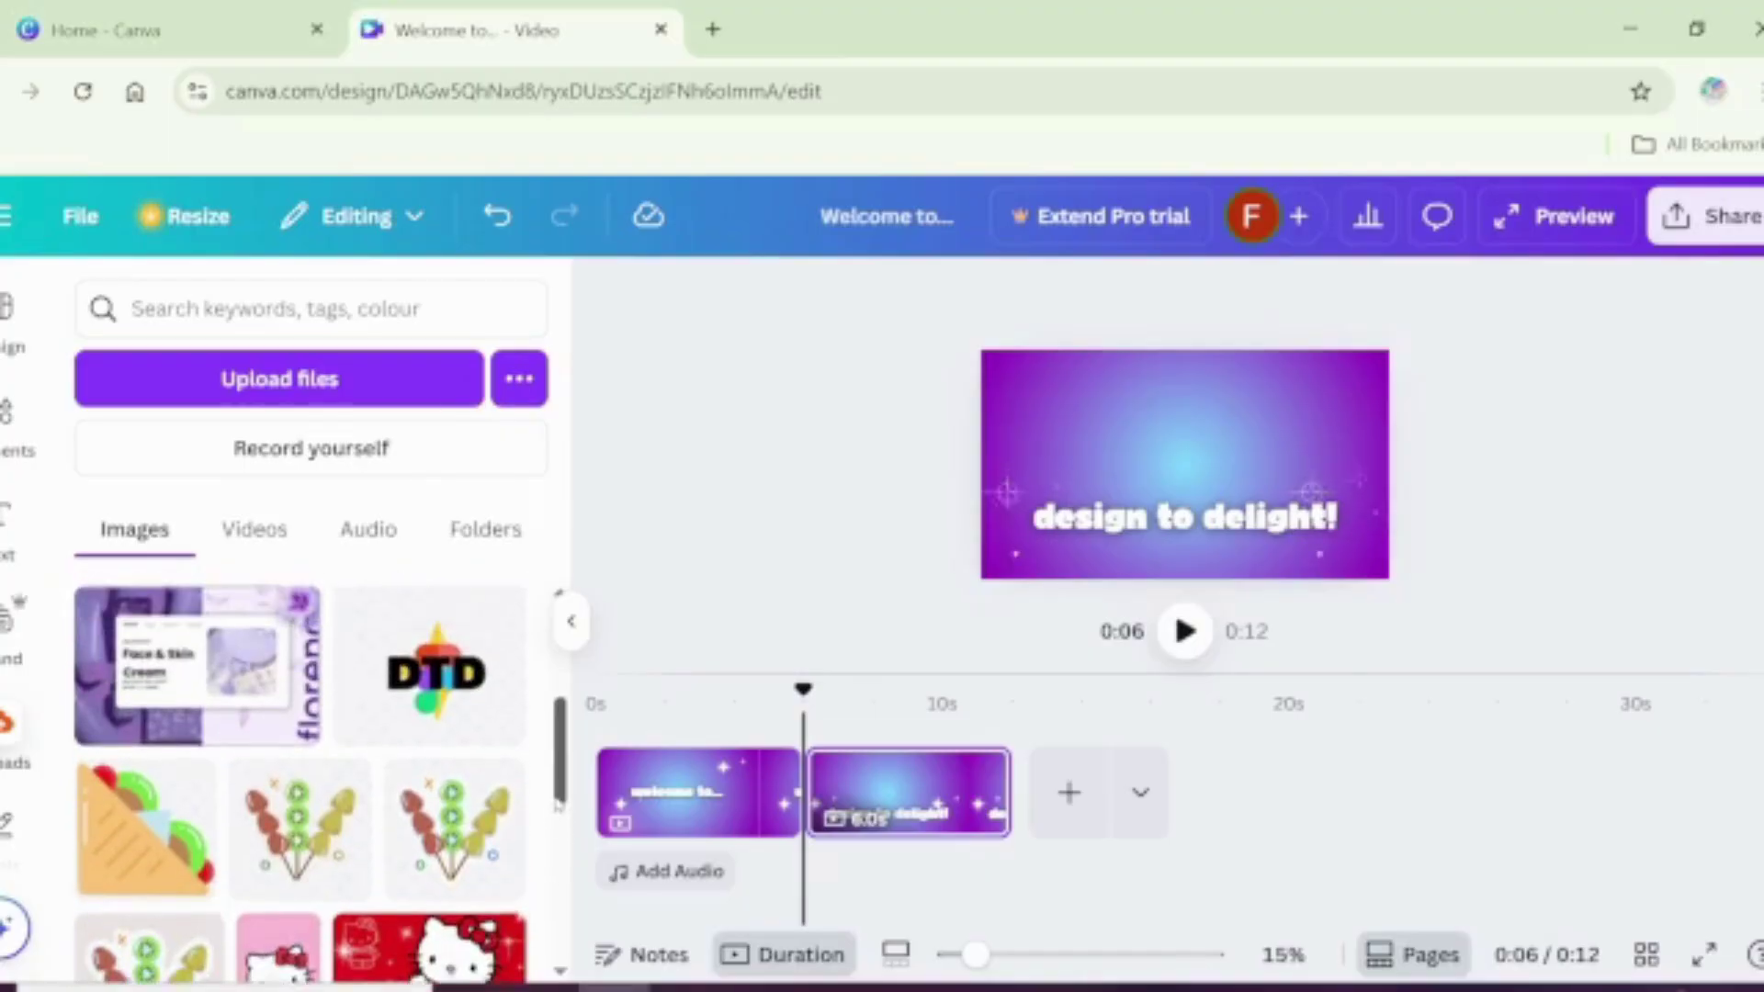
{"action": "left_click", "coordinate": [491, 749]}
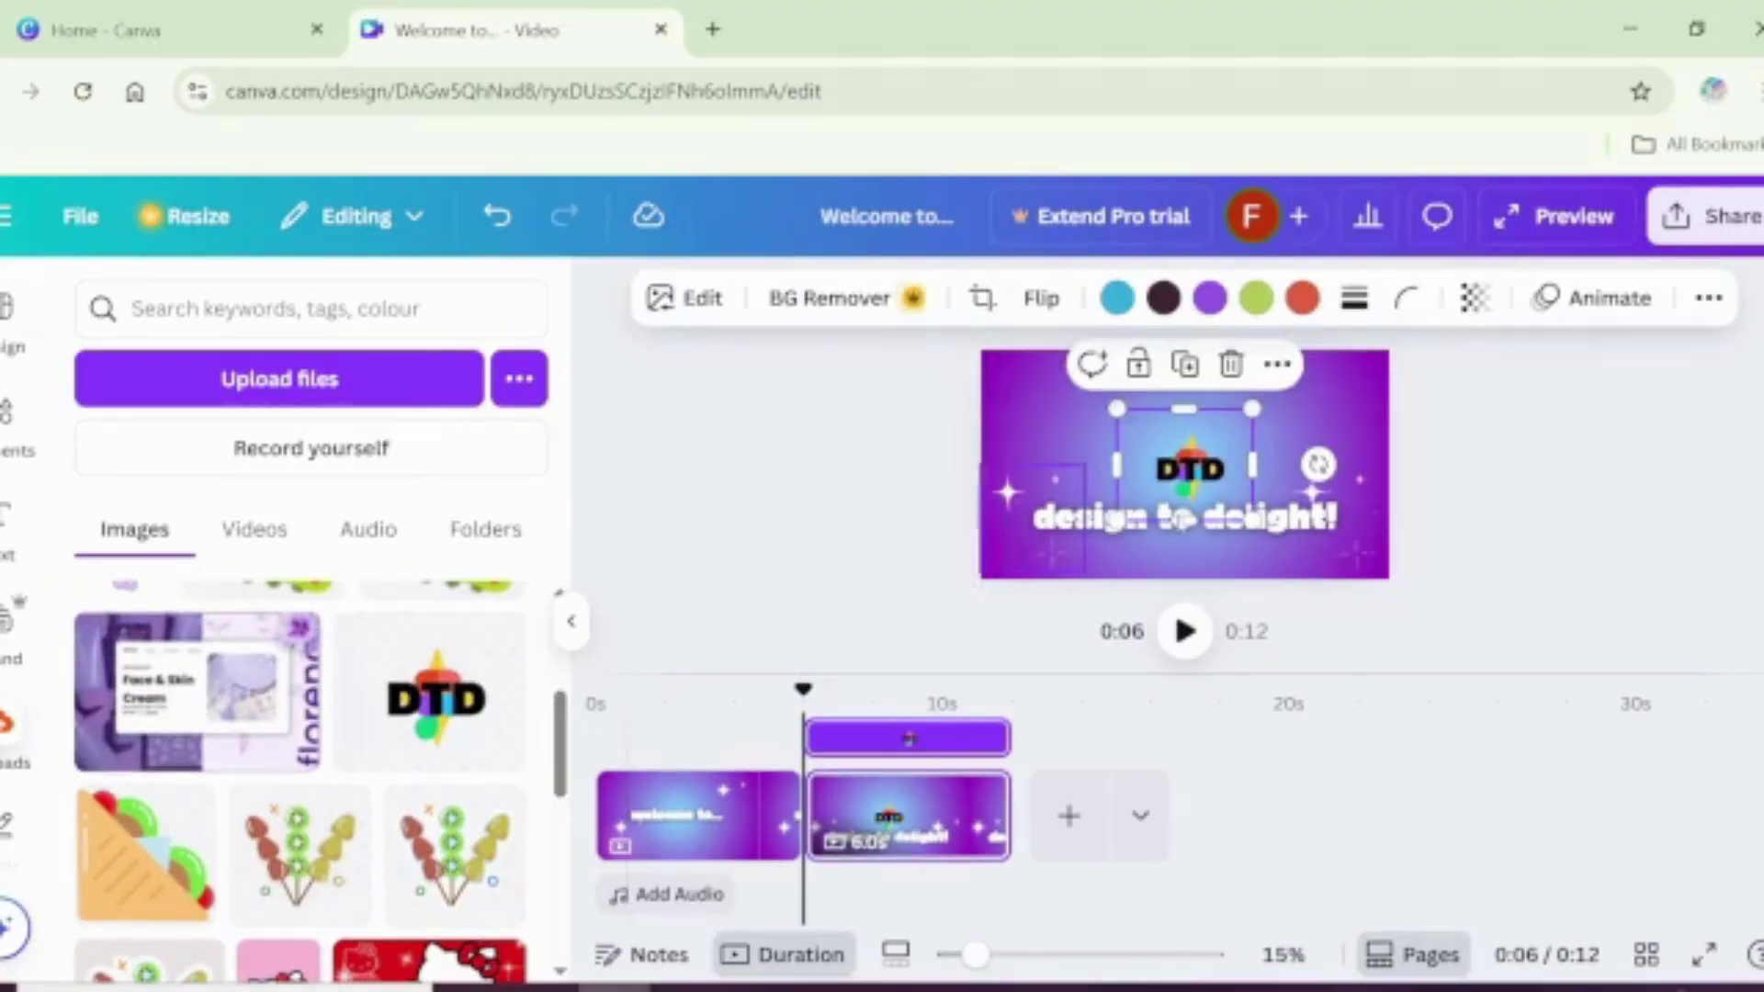
{"action": "left_click_drag", "start_coordinate": [1197, 462], "coordinate": [1180, 452]}
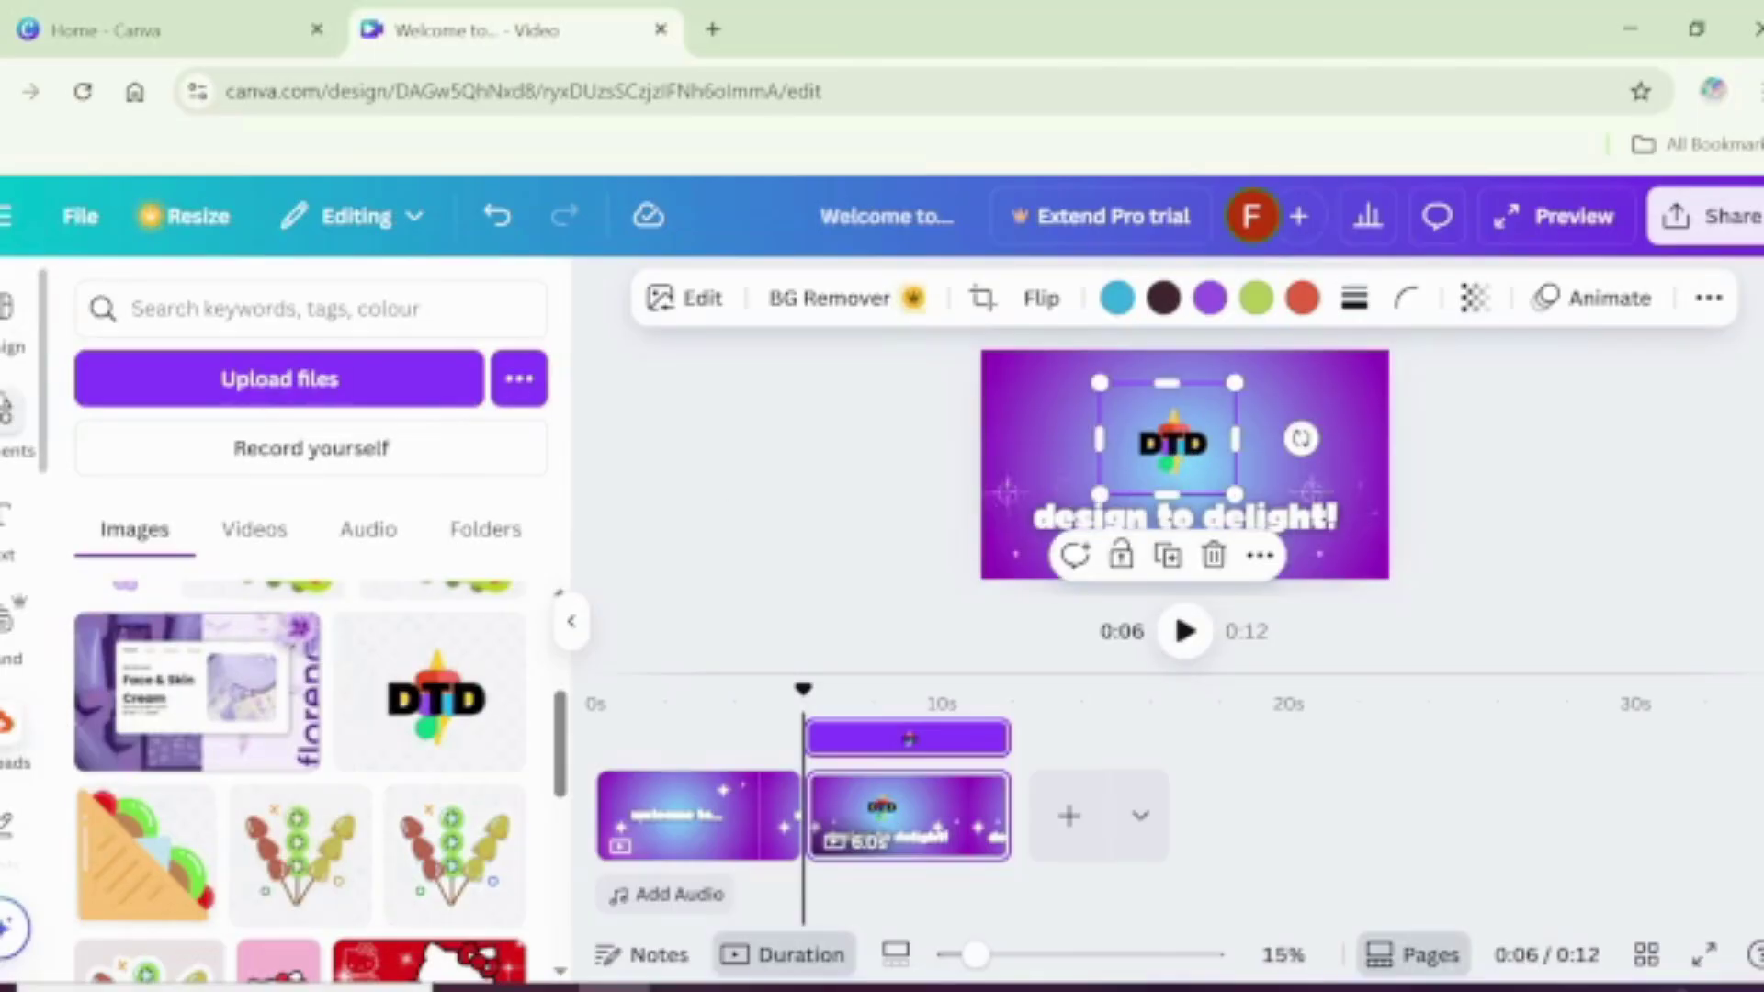
Step: Search the elements for "cir", add a Circle shape, and enlarge it to cover the DTD logo
{"action": "left_click", "coordinate": [7, 411]}
{"action": "left_click", "coordinate": [165, 309]}
{"action": "key", "text": "ctrl+a"}
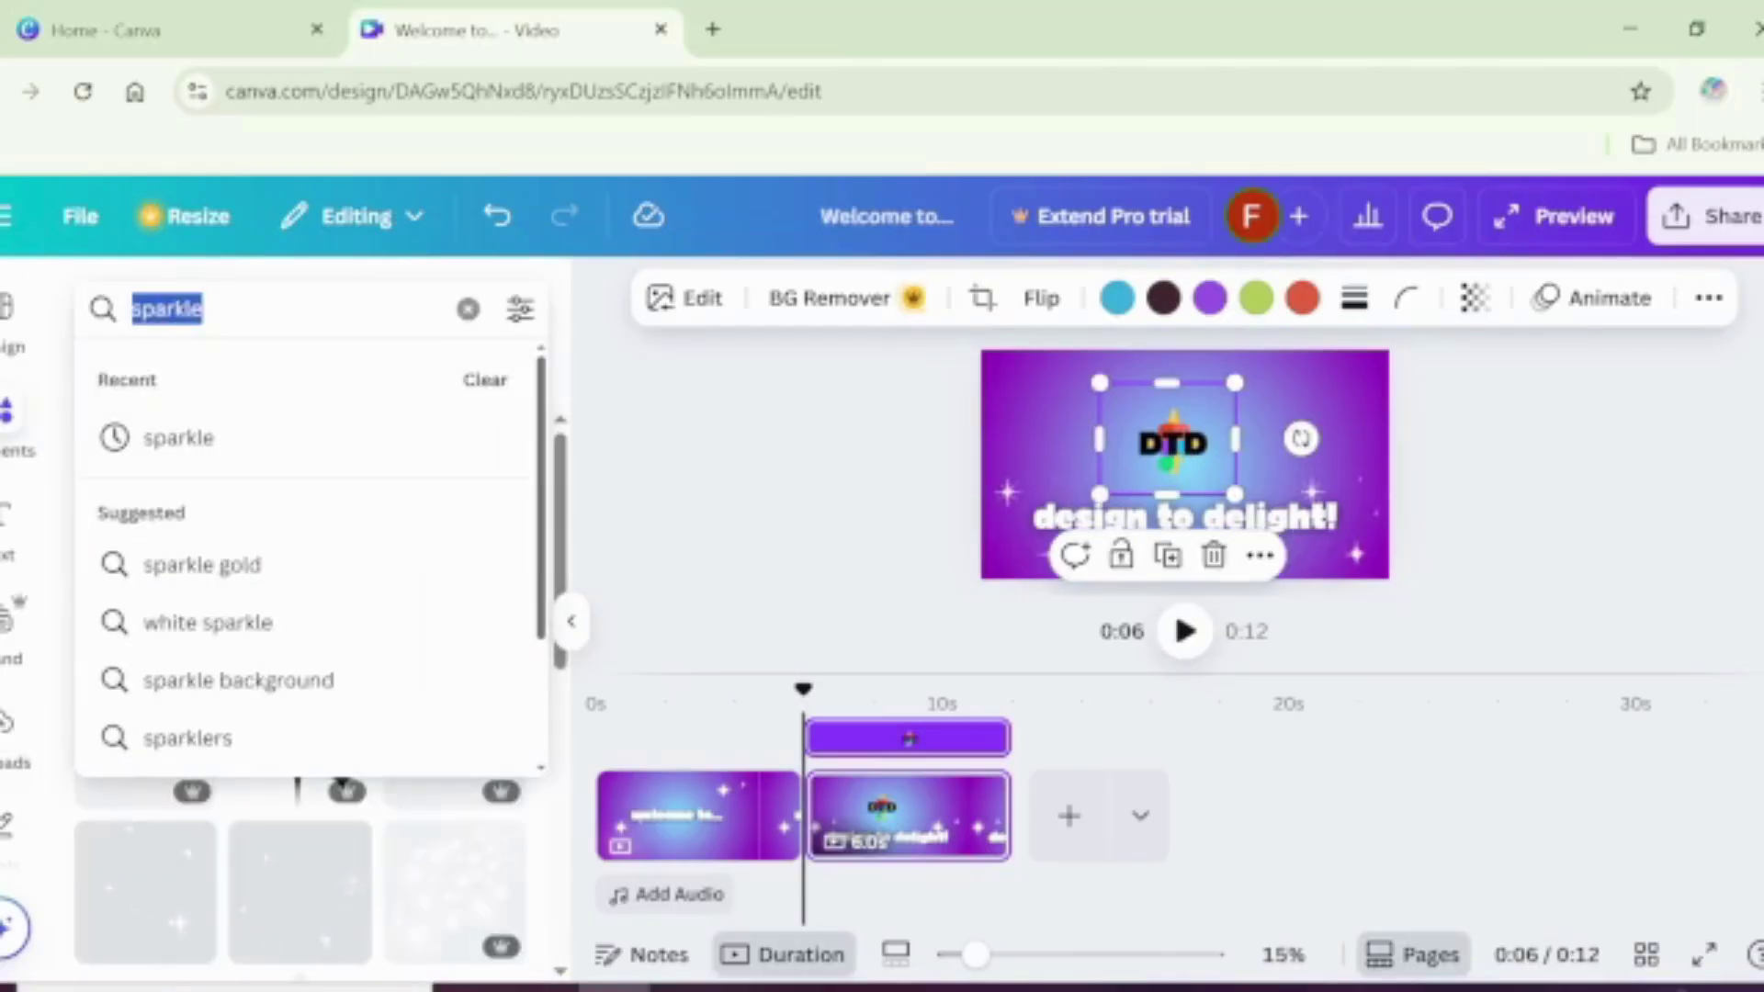
{"action": "type", "text": "cir"}
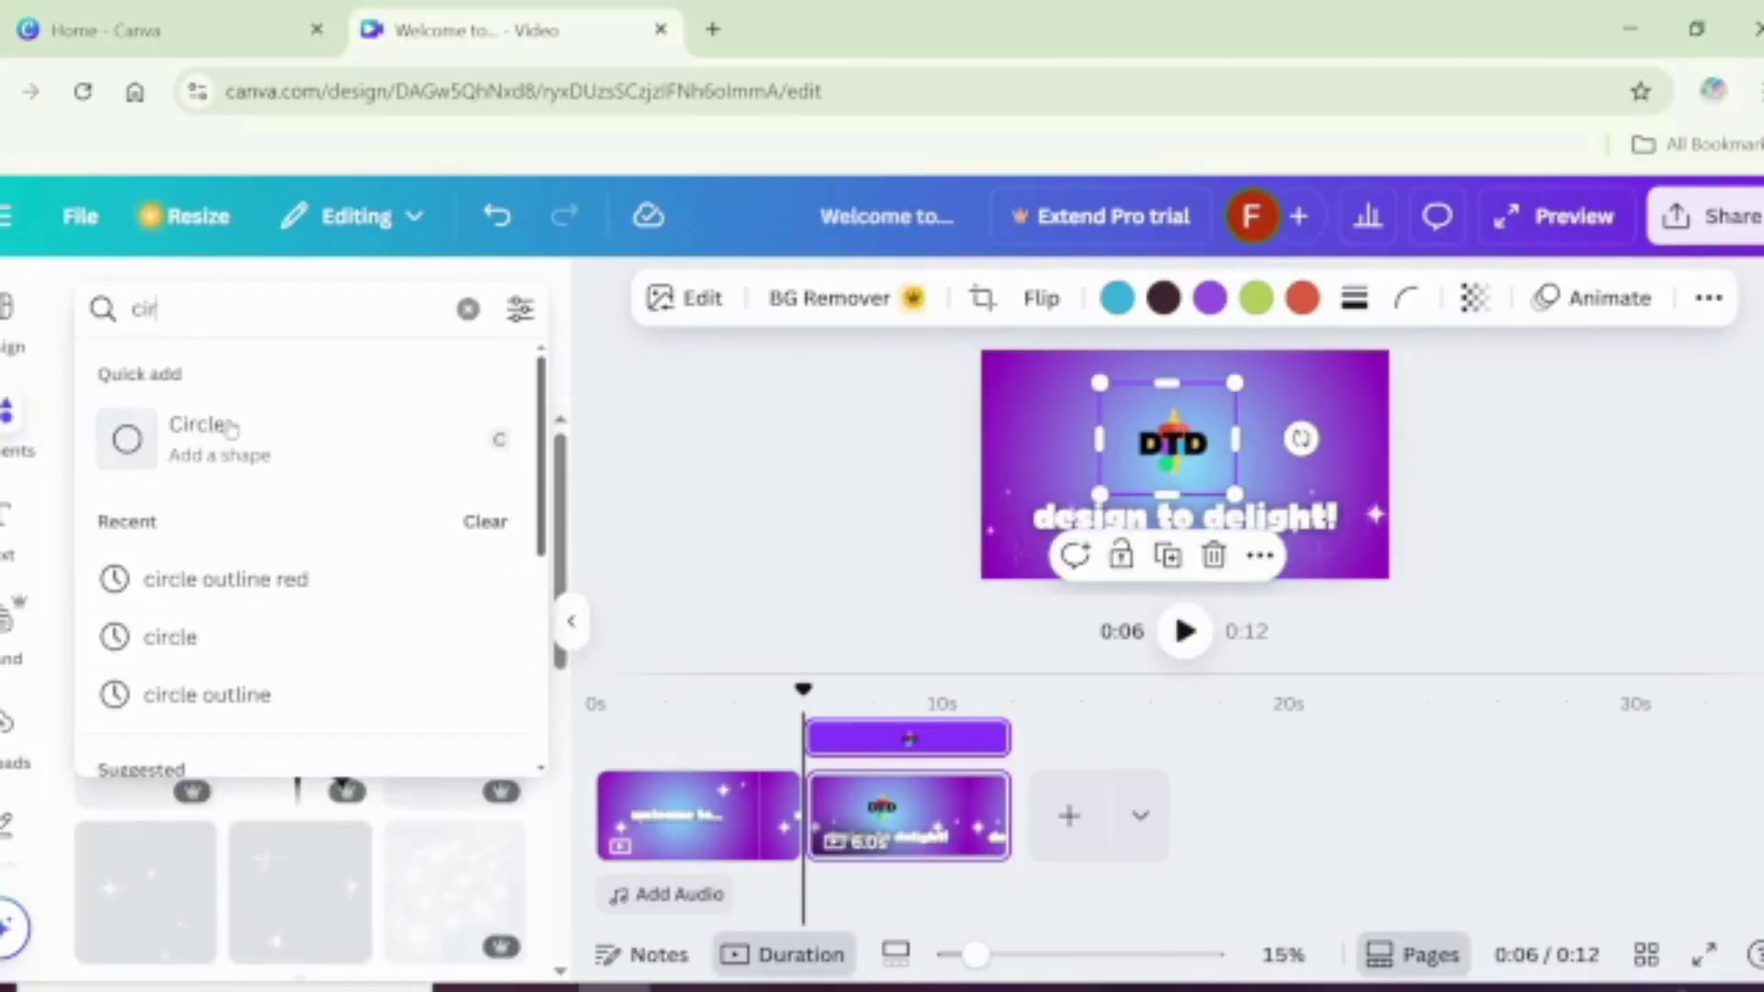
{"action": "left_click", "coordinate": [264, 478]}
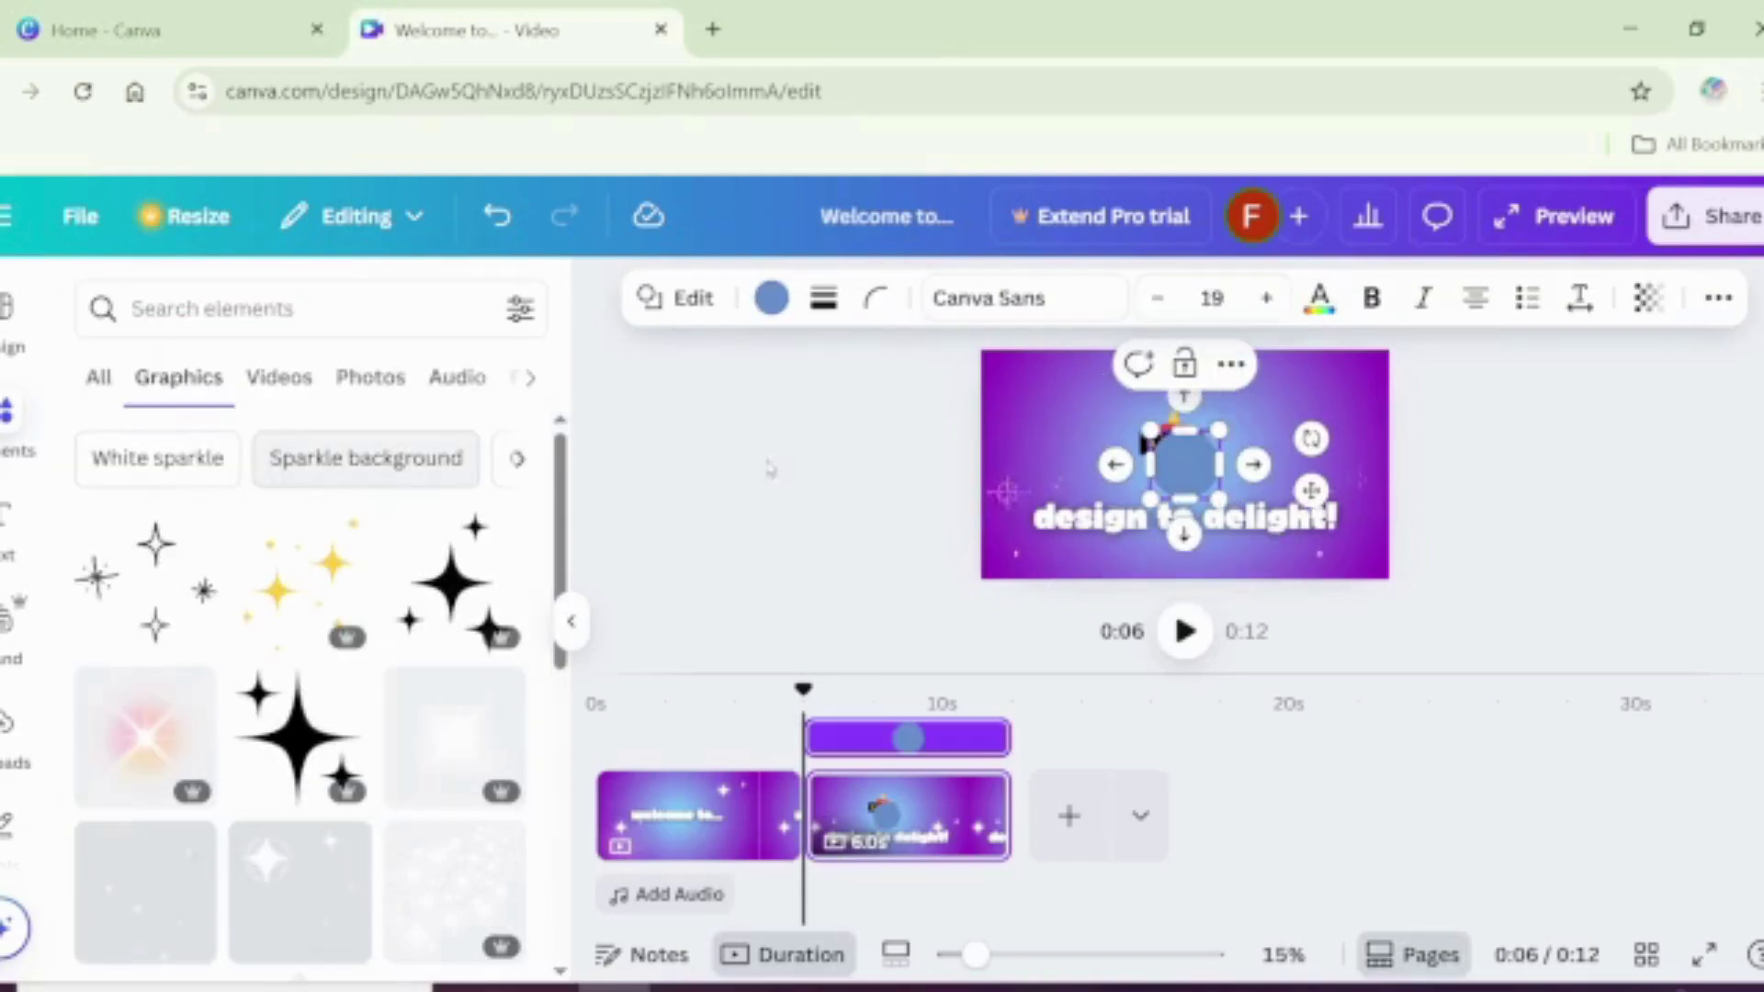
{"action": "left_click_drag", "start_coordinate": [1149, 430], "coordinate": [1095, 386]}
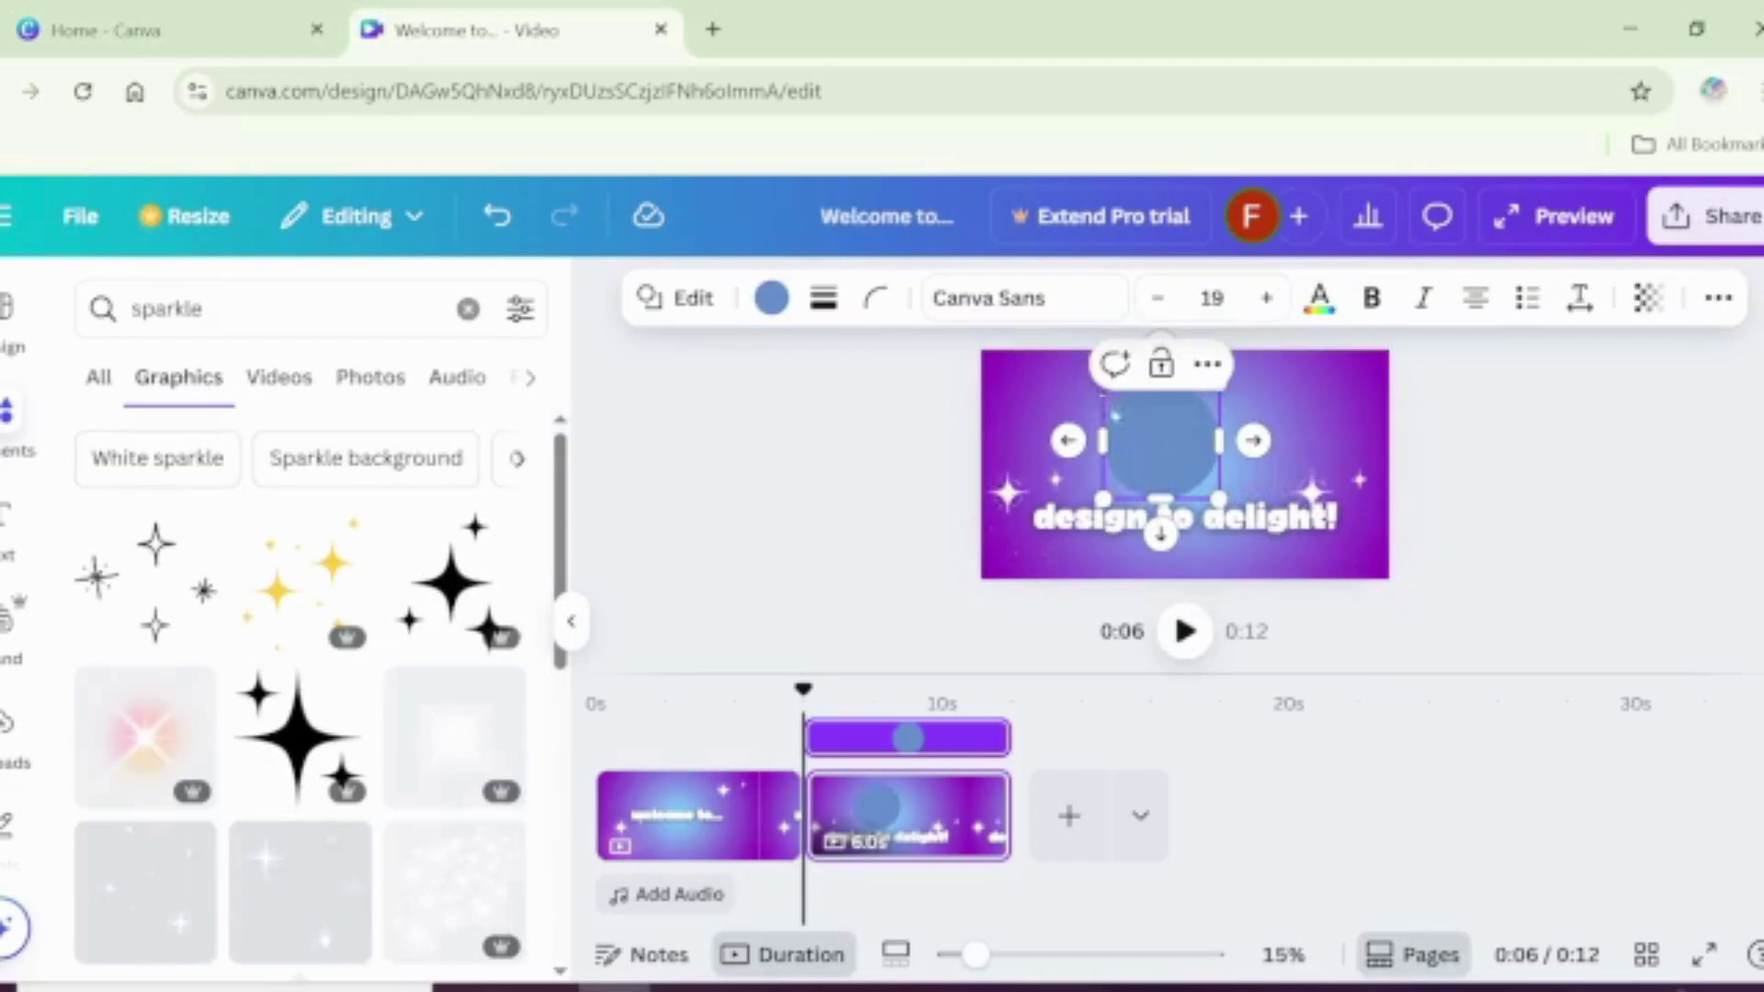
Step: Change the circle's fill colour to white from the document colours
{"action": "right_click", "coordinate": [1173, 462]}
{"action": "left_click", "coordinate": [1140, 434]}
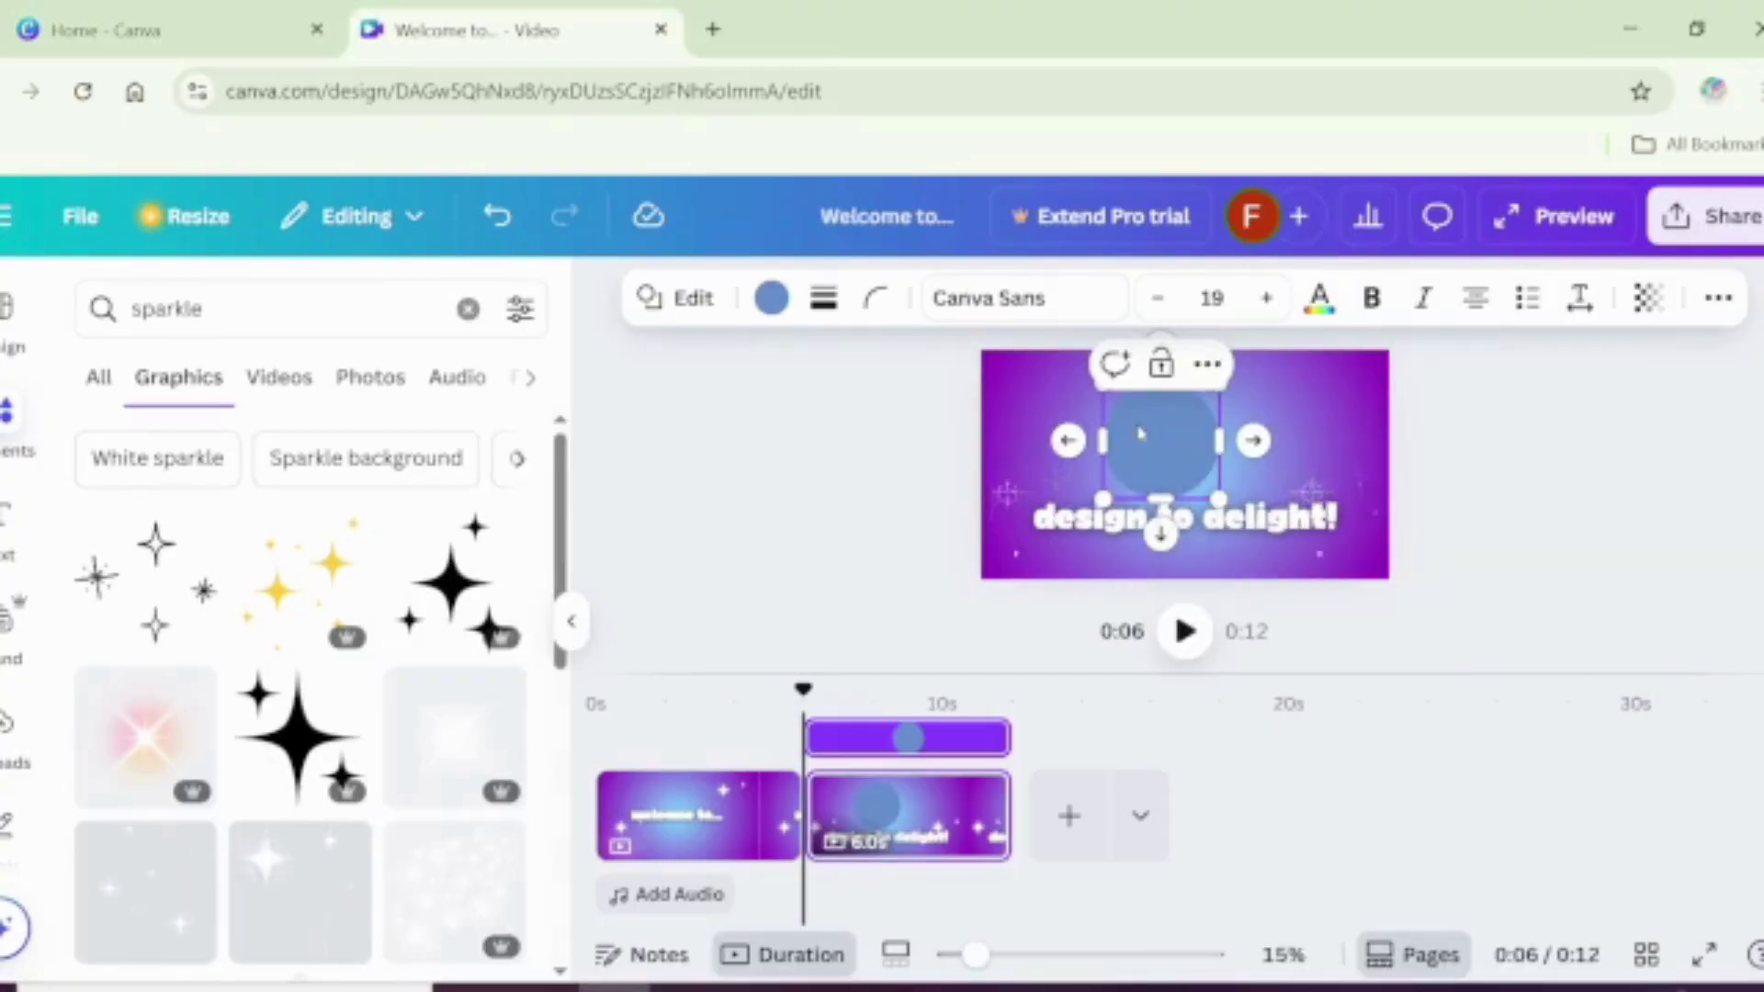
{"action": "left_click", "coordinate": [772, 298]}
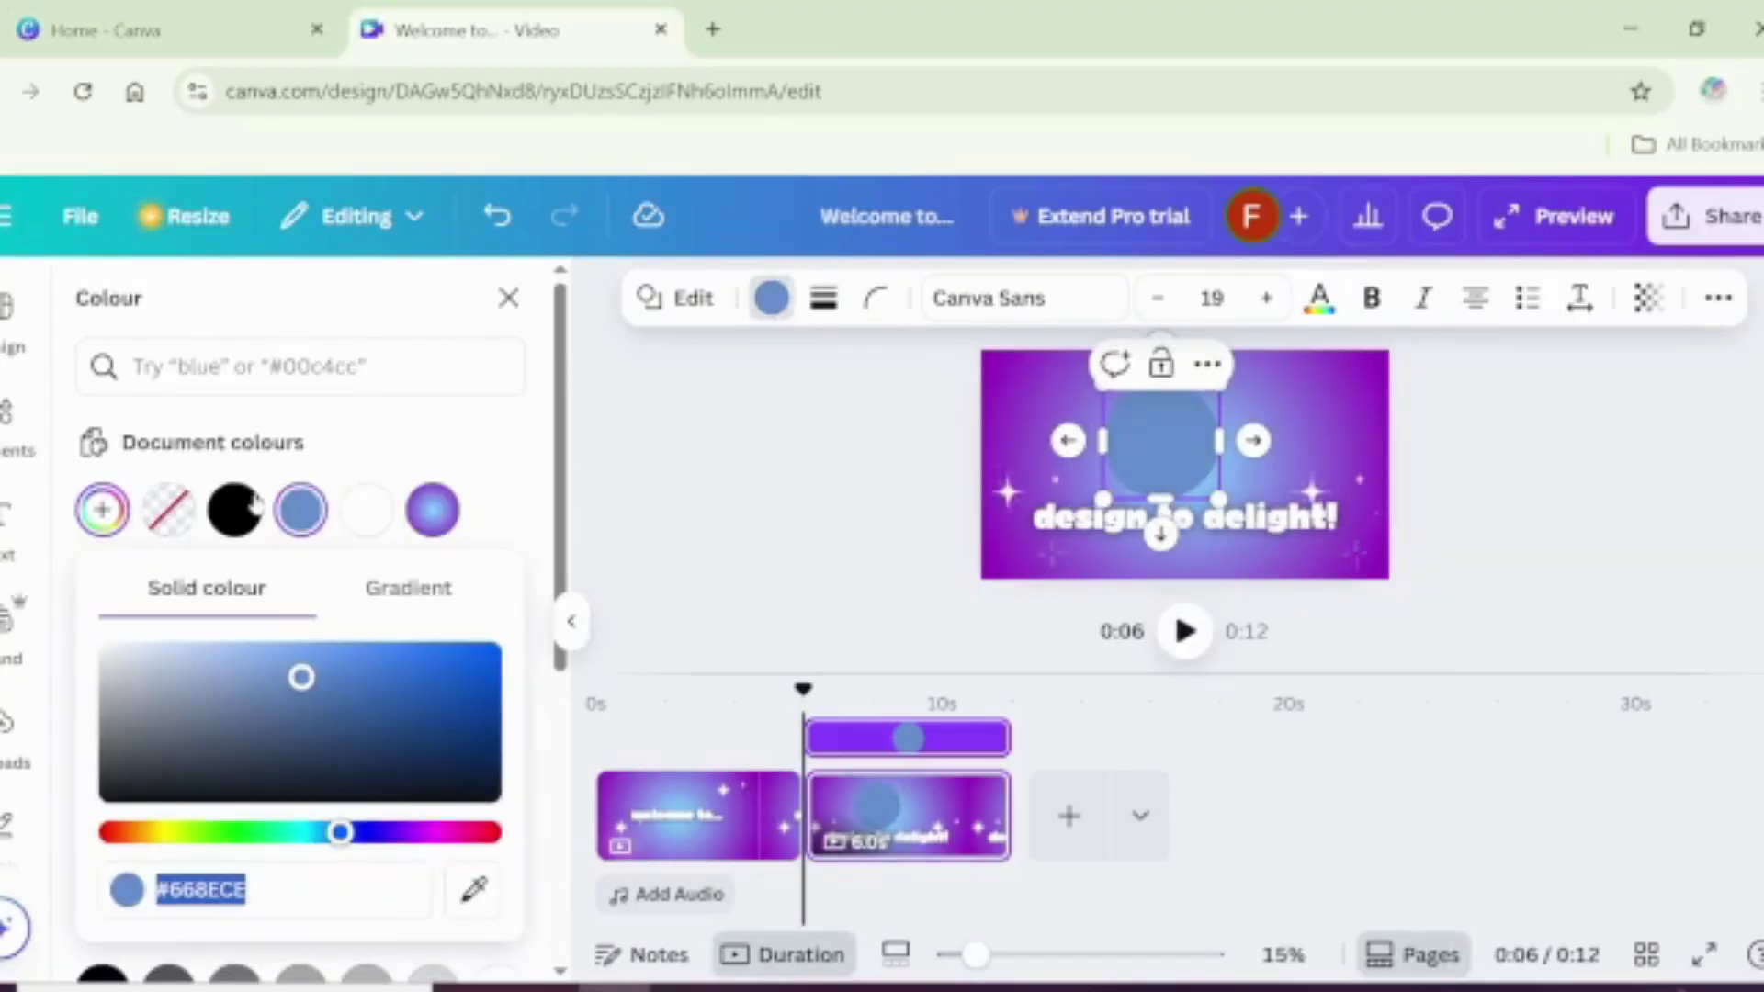
{"action": "left_click", "coordinate": [365, 515]}
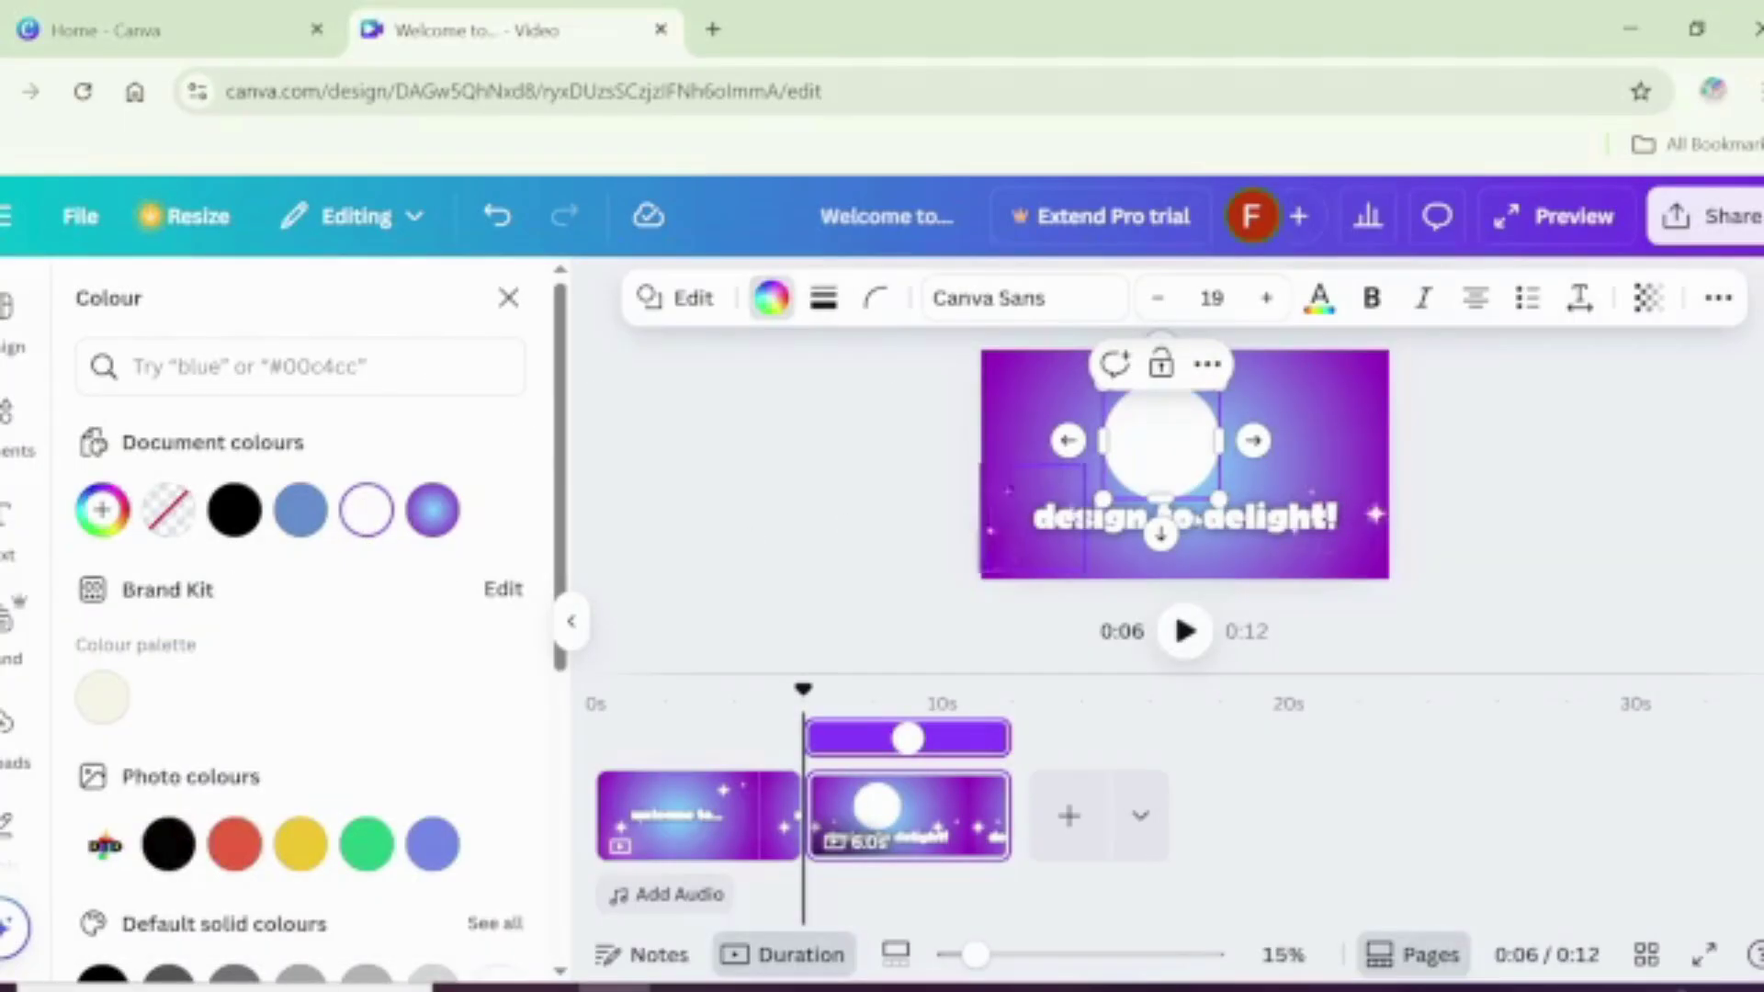
Step: Send the white circle to the back so it sits behind the DTD logo
{"action": "right_click", "coordinate": [1175, 456]}
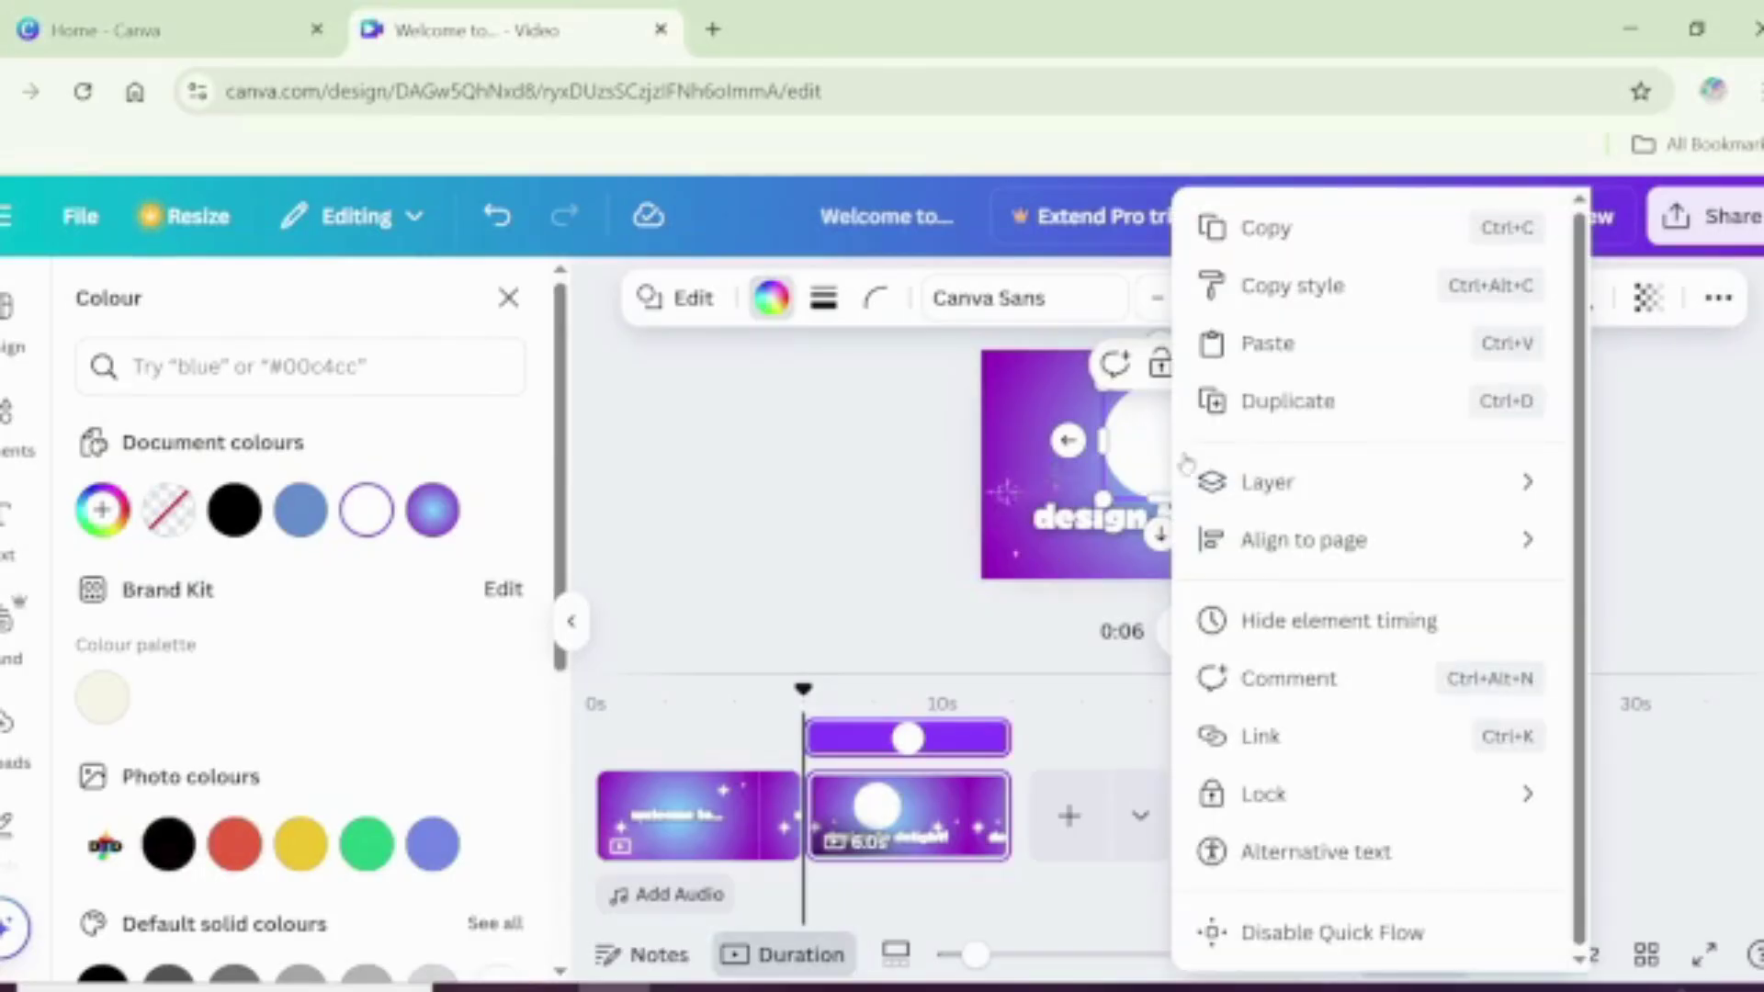
{"action": "mouse_move", "coordinate": [1285, 479]}
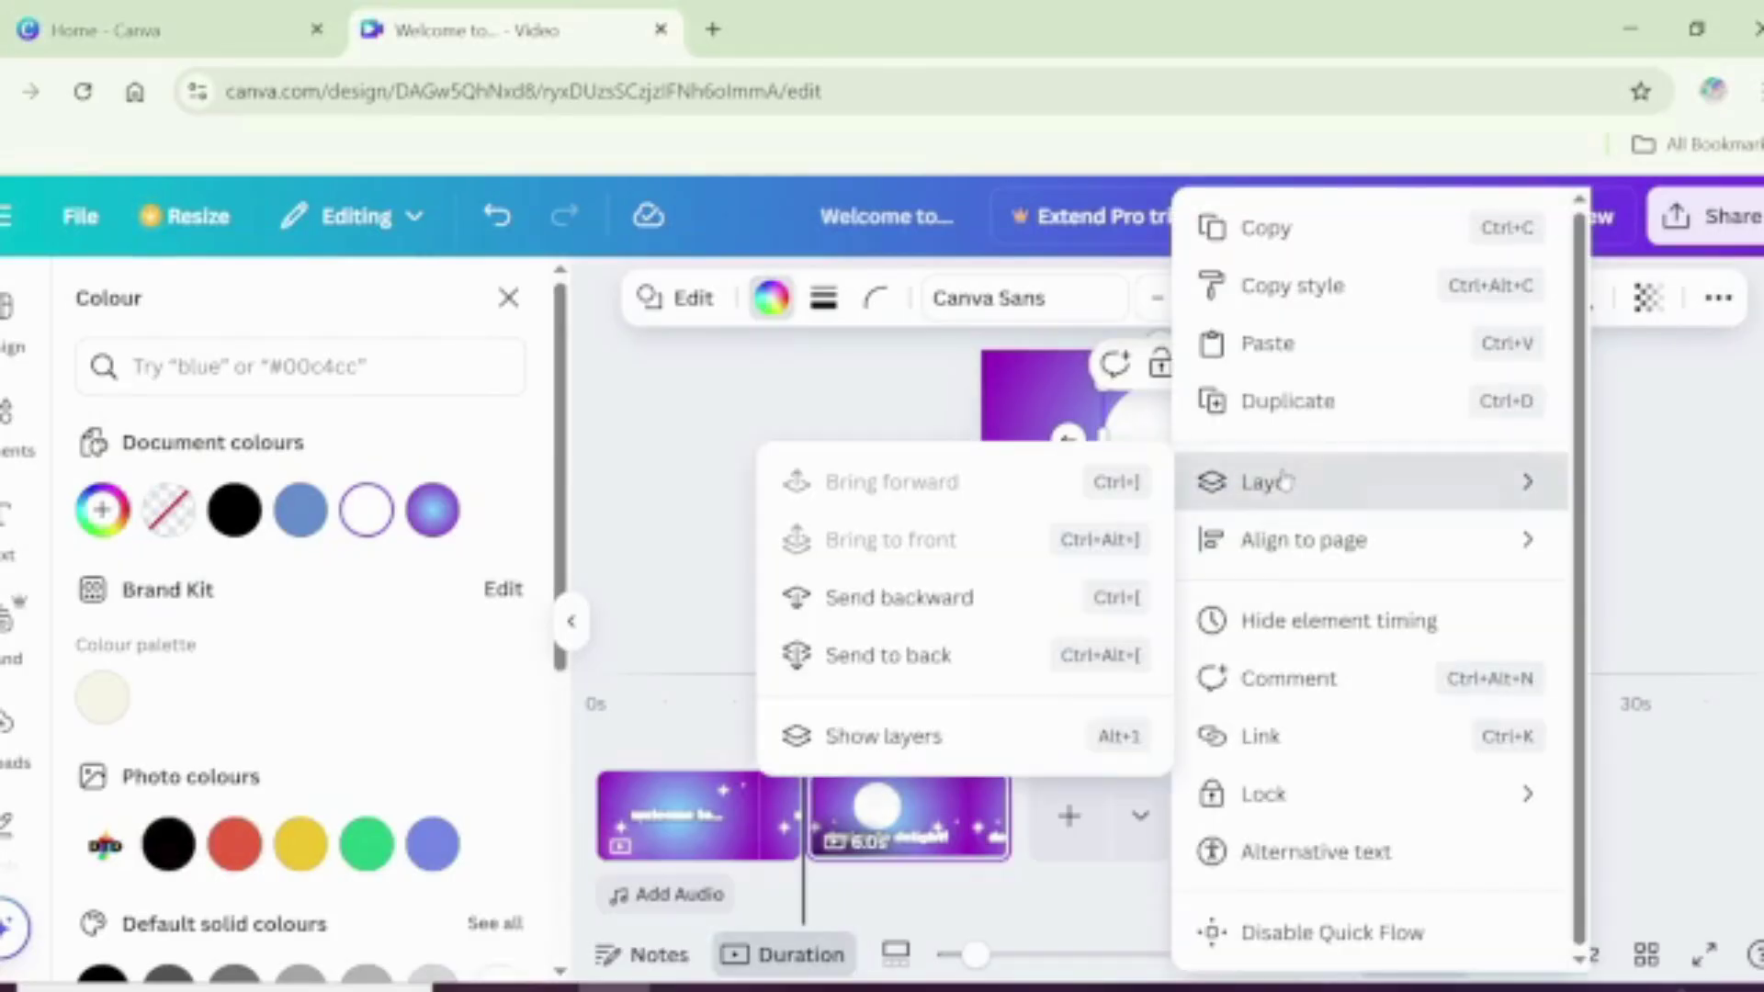
{"action": "left_click", "coordinate": [1025, 651]}
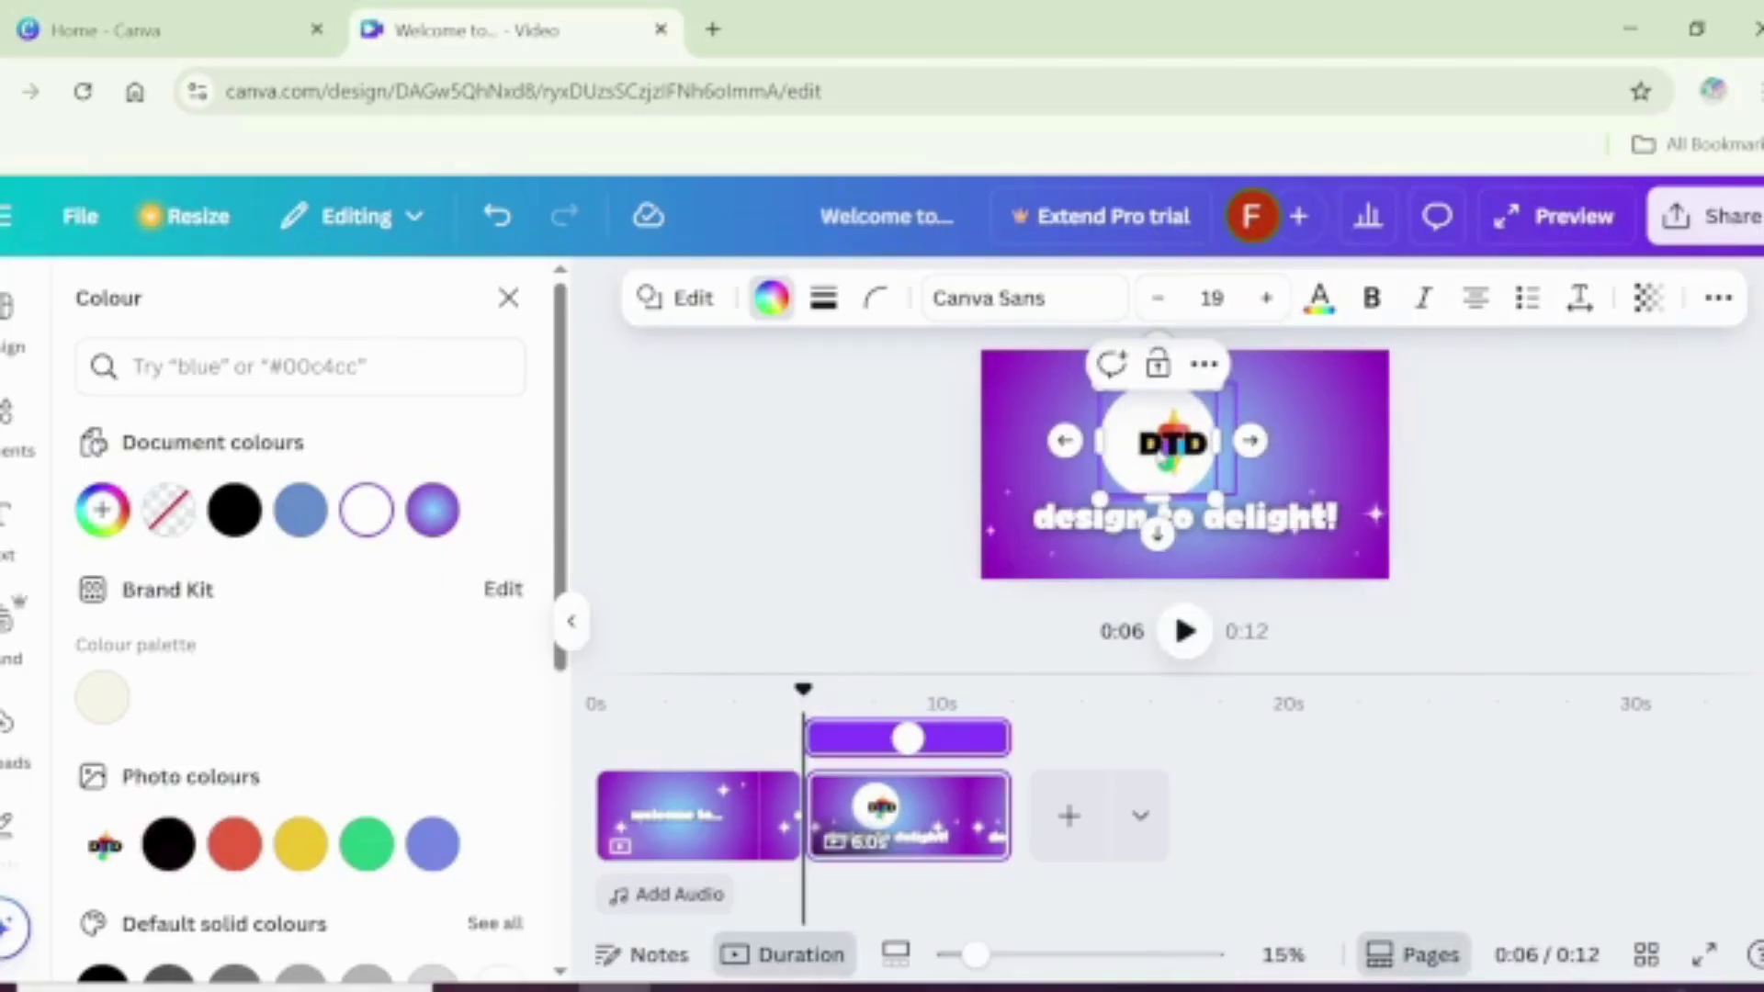
Step: Enlarge the DTD logo to fill the white circle and position it over the circle's centre
{"action": "left_click", "coordinate": [1194, 439]}
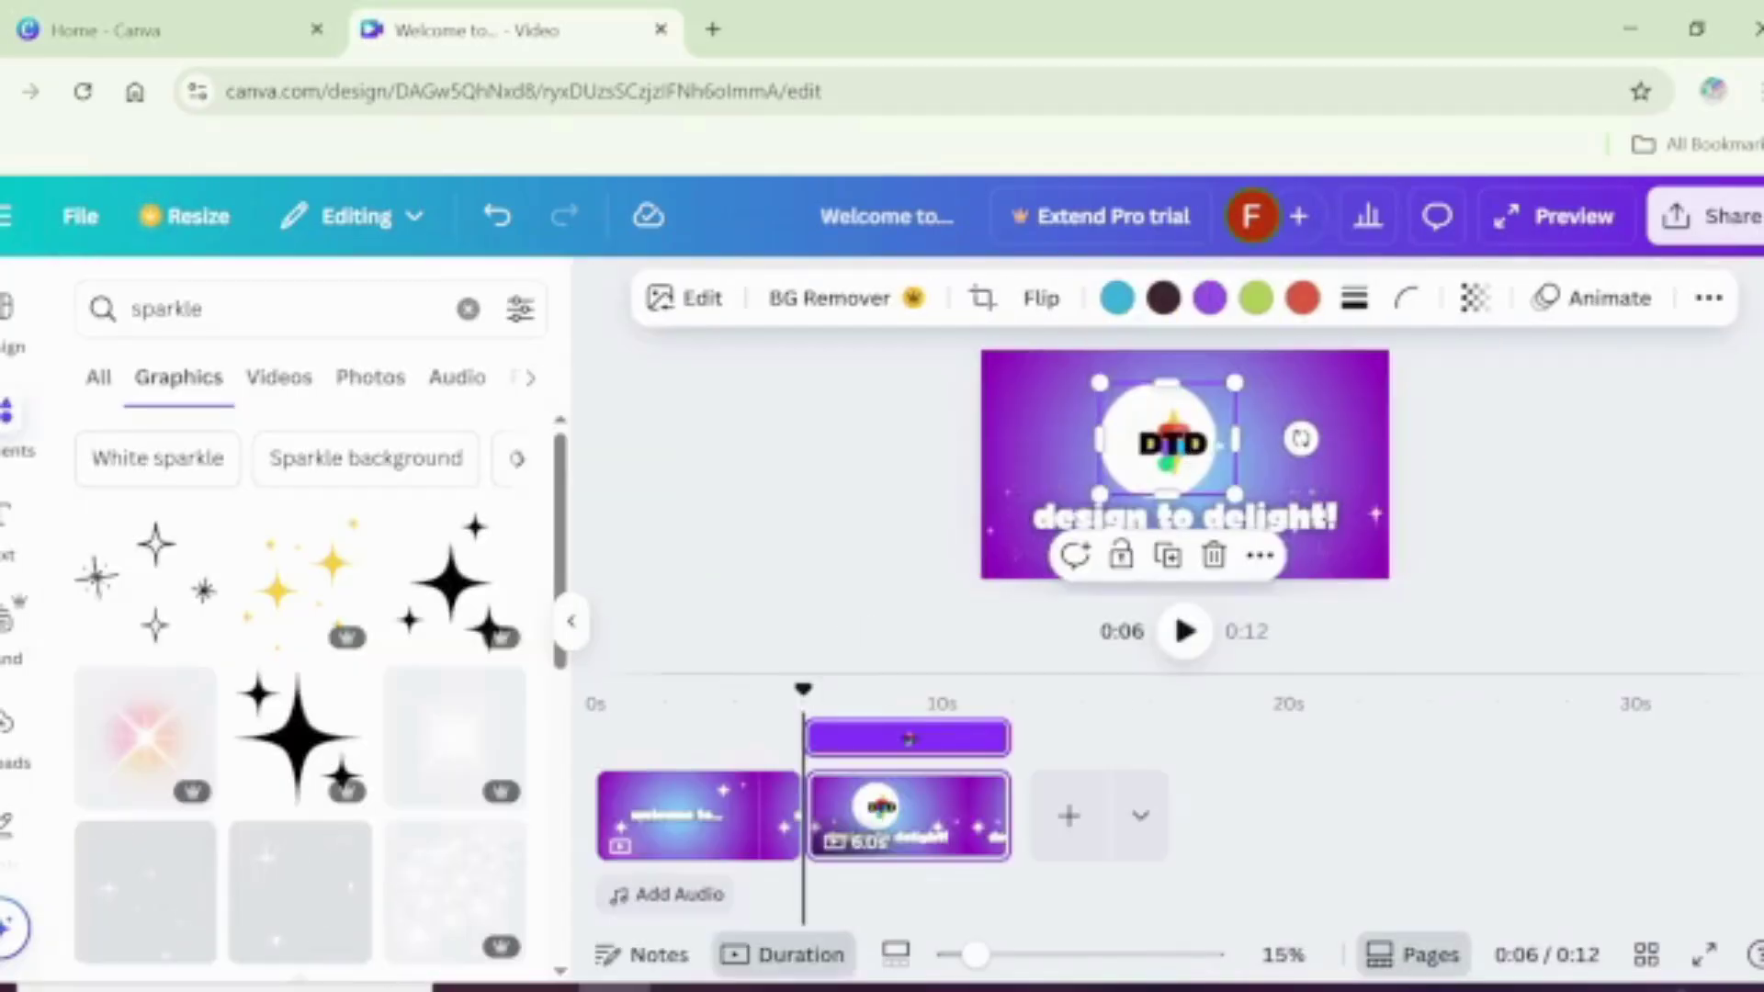
{"action": "left_click_drag", "start_coordinate": [1194, 439], "coordinate": [1175, 439]}
{"action": "left_click_drag", "start_coordinate": [1100, 380], "coordinate": [1060, 363]}
{"action": "left_click_drag", "start_coordinate": [1218, 494], "coordinate": [1240, 528]}
{"action": "left_click_drag", "start_coordinate": [1179, 467], "coordinate": [1181, 469]}
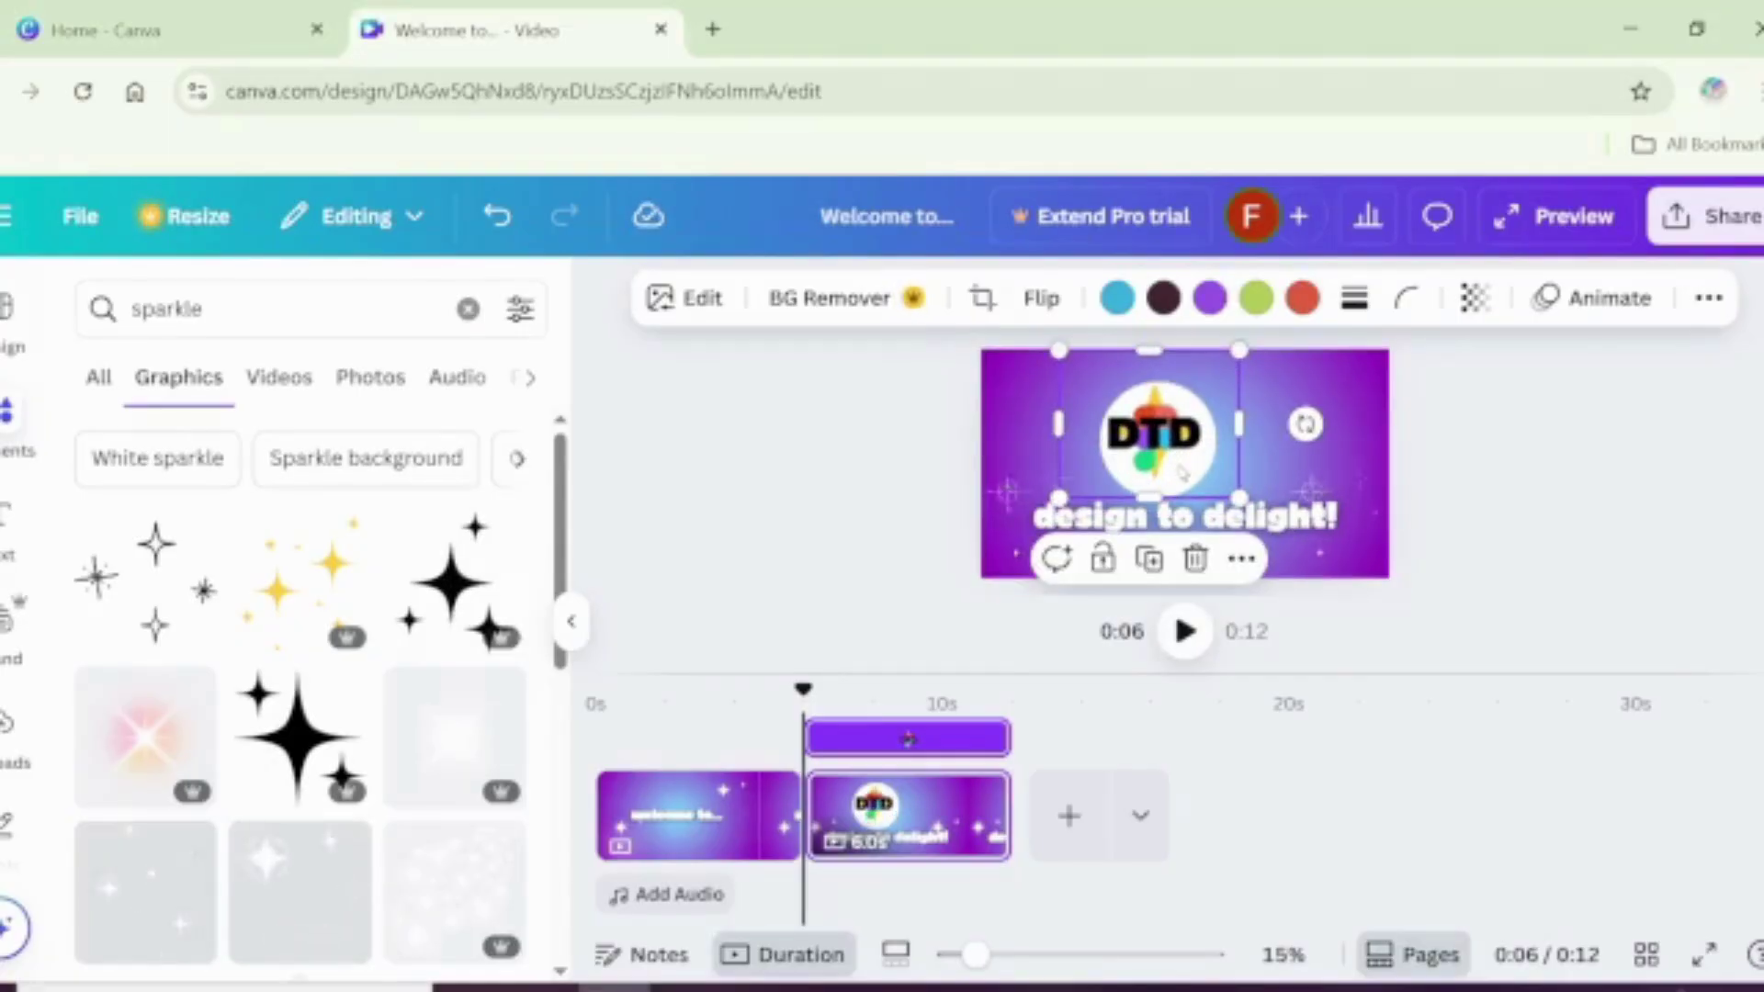
Step: Centre the DTD logo over the white circle, group the two, and place the group above the "design to delight!" text
{"action": "left_click_drag", "start_coordinate": [1173, 460], "coordinate": [1158, 451]}
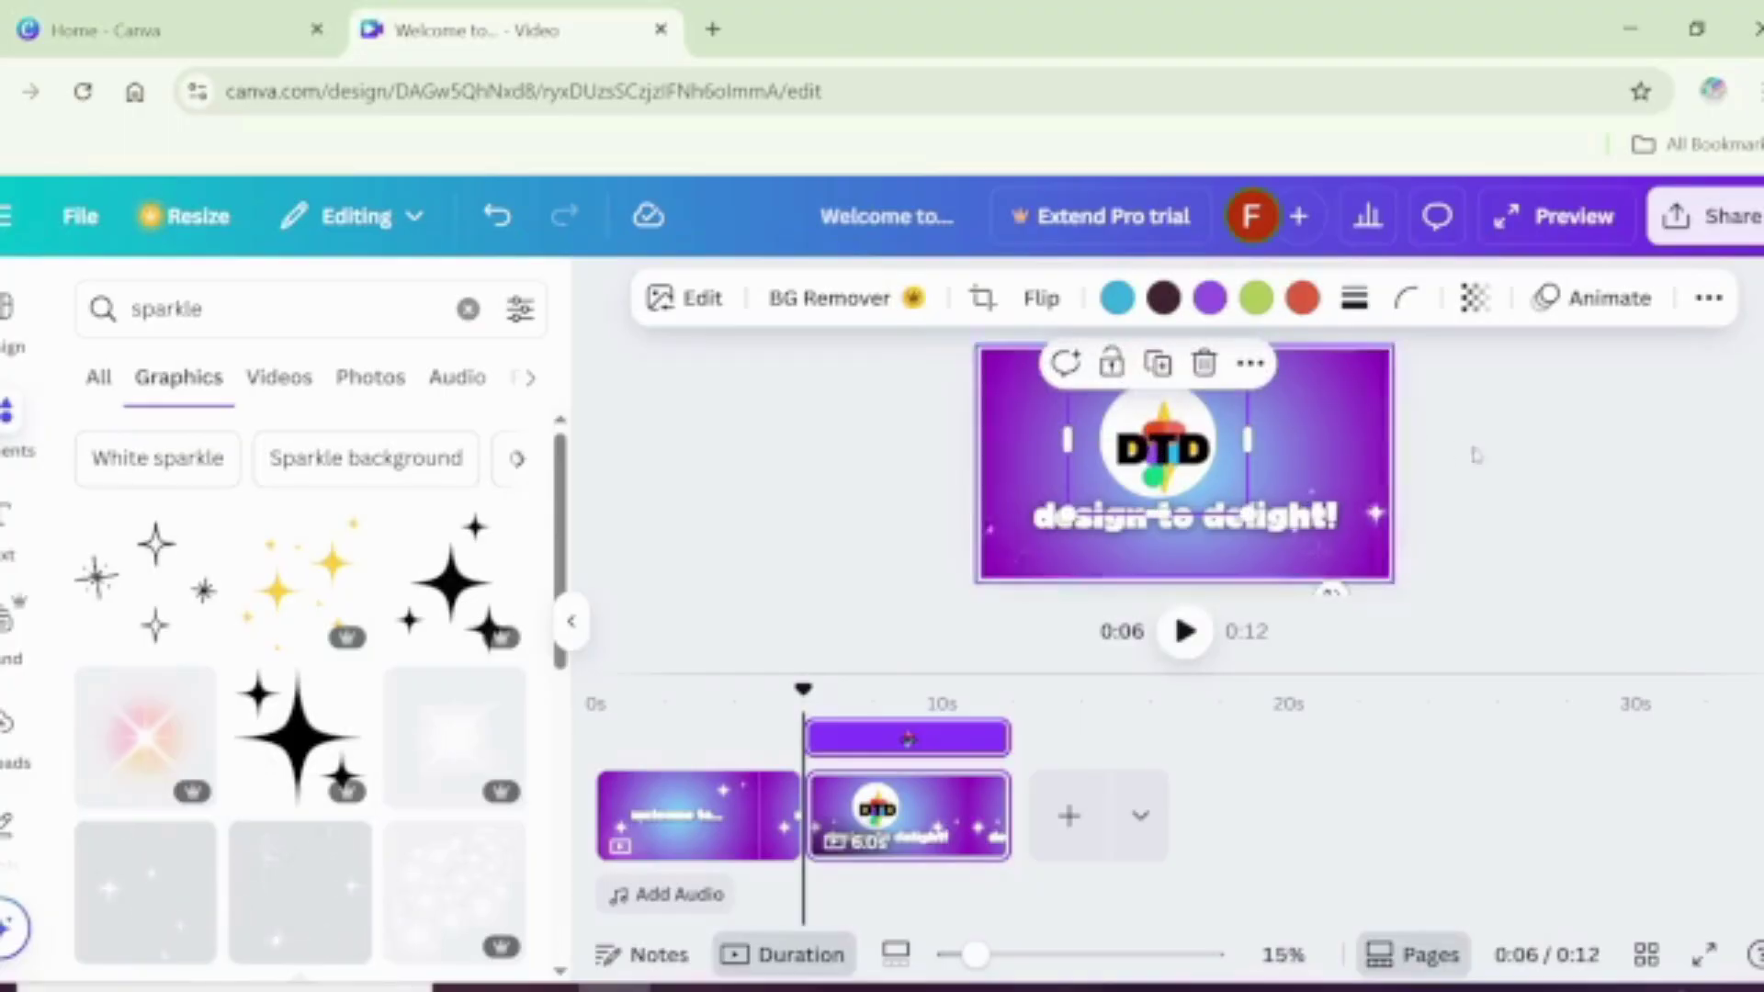
{"action": "left_click", "coordinate": [1187, 476]}
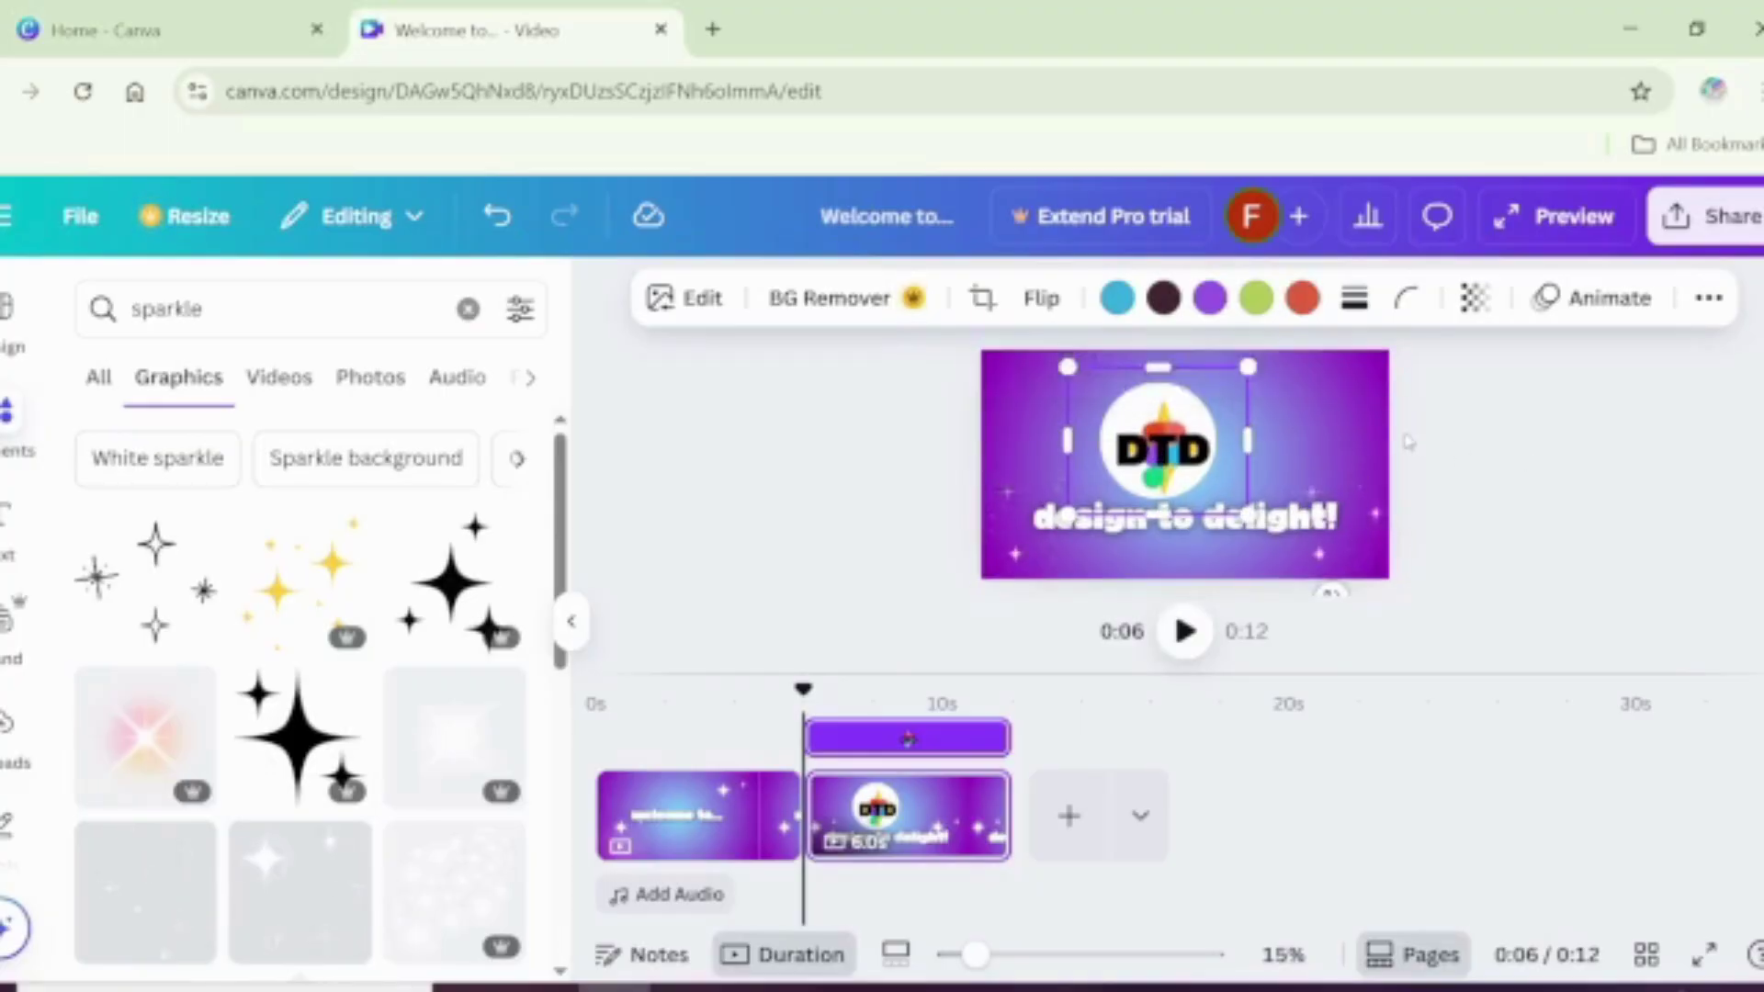
{"action": "left_click", "coordinate": [1183, 454]}
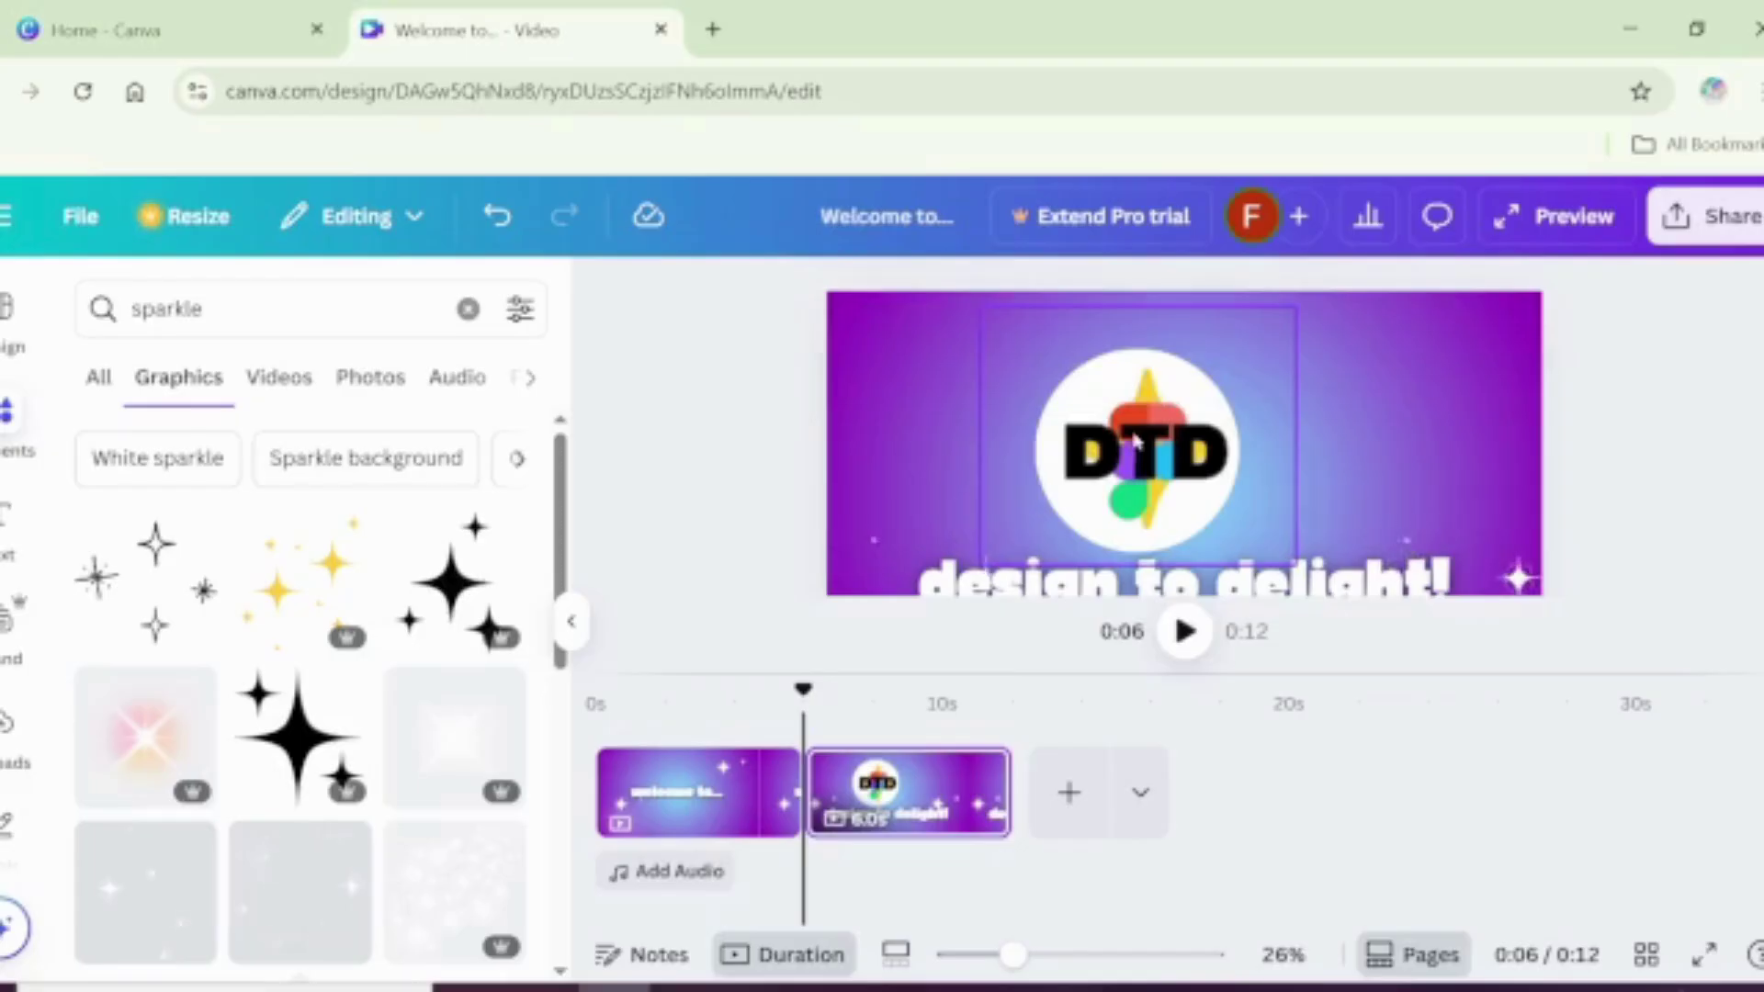
{"action": "scroll", "coordinate": [1136, 445], "scroll_direction": "down", "scroll_amount": 4}
{"action": "left_click", "coordinate": [1170, 450]}
{"action": "left_click_drag", "start_coordinate": [1170, 450], "coordinate": [1185, 458]}
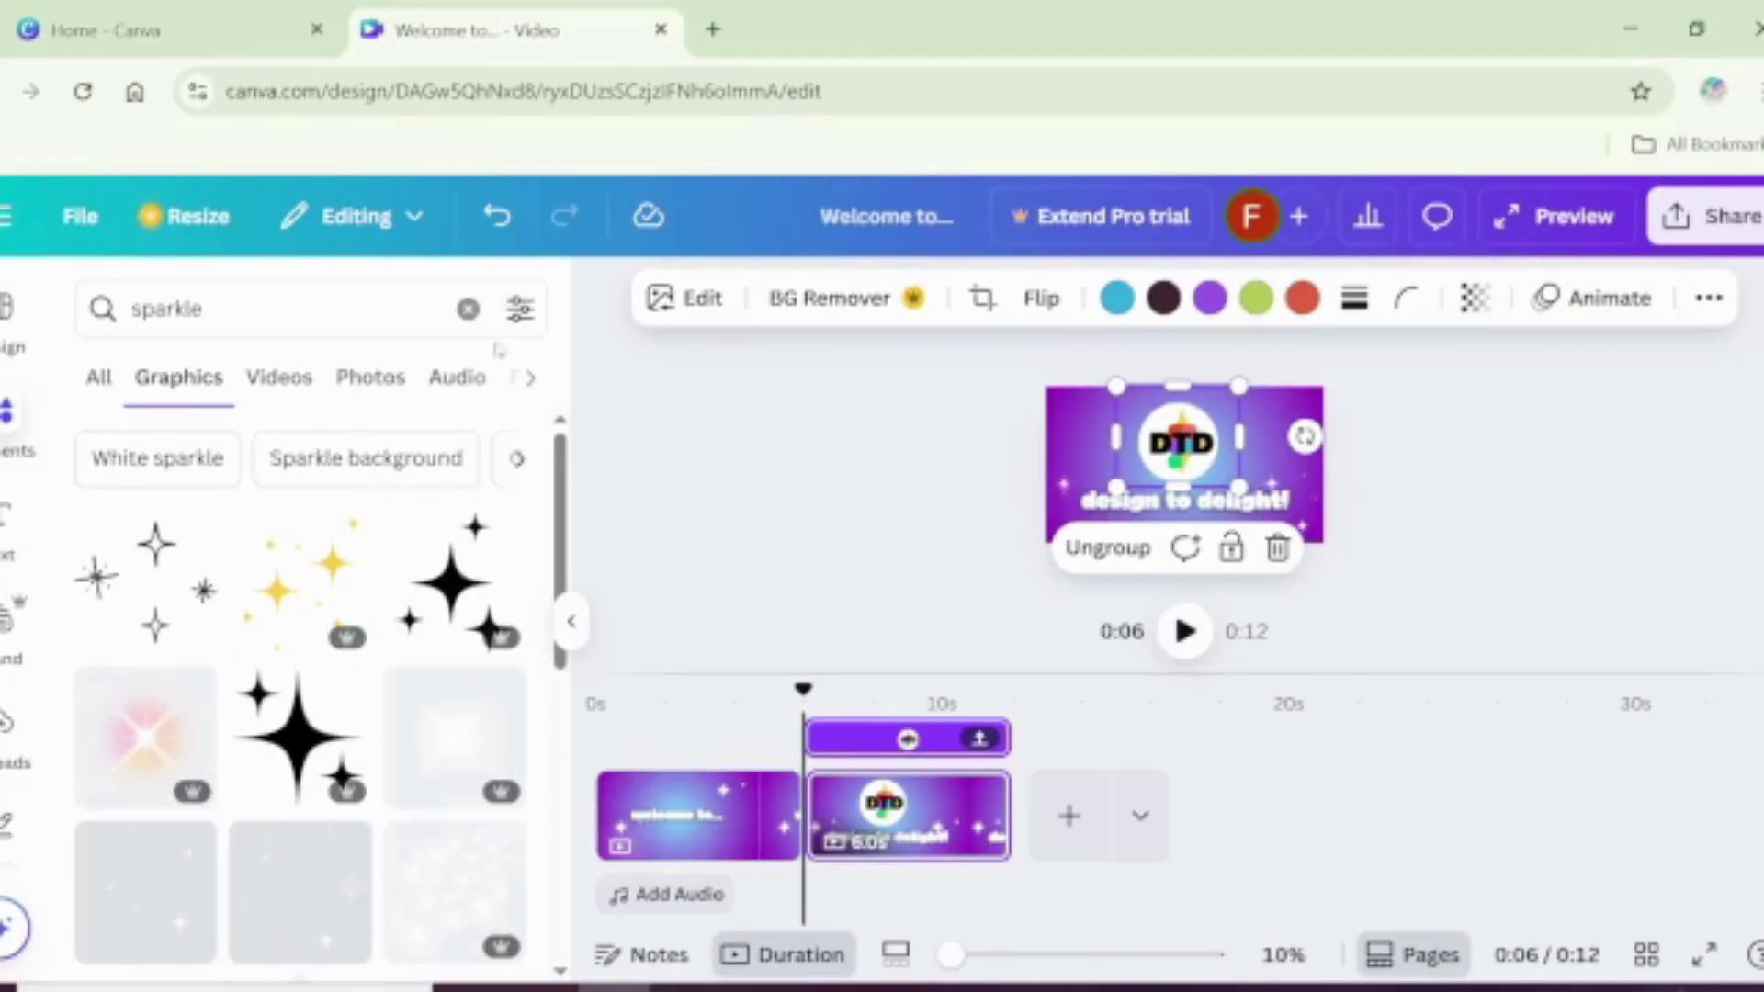
Step: Open the second page's layer list and examine how the logo group, sparkles, text and background are stacked
{"action": "left_click", "coordinate": [1069, 424]}
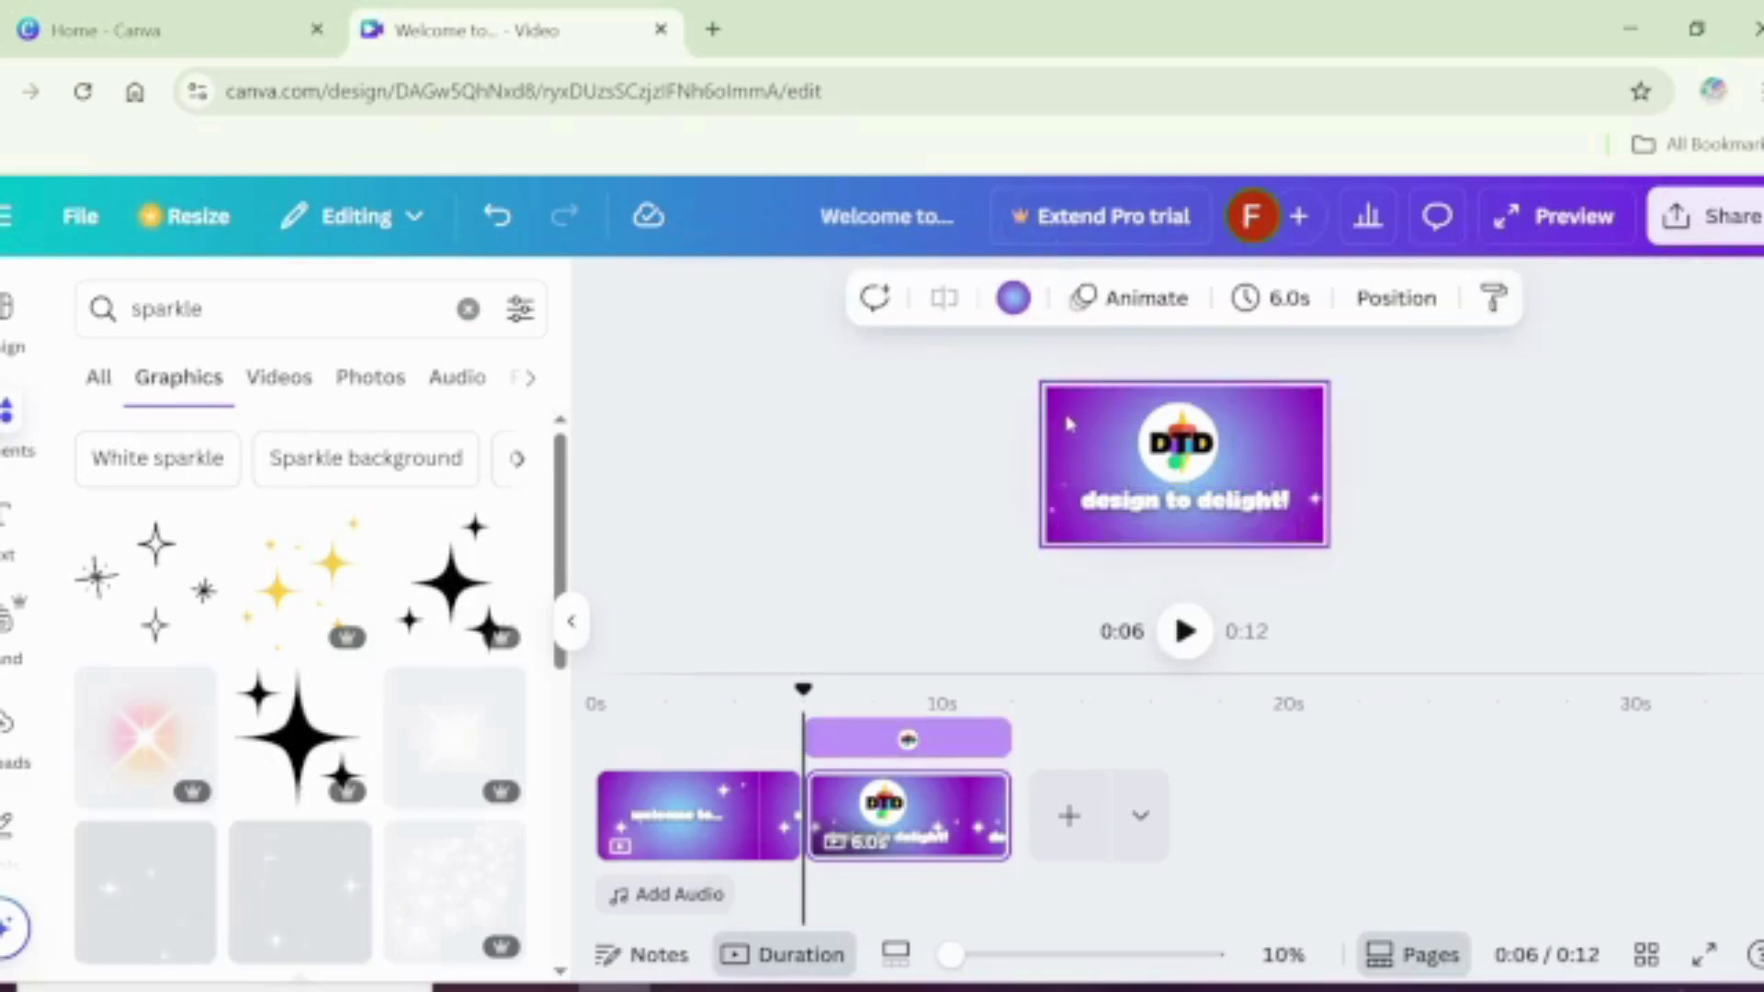
{"action": "left_click", "coordinate": [1398, 298]}
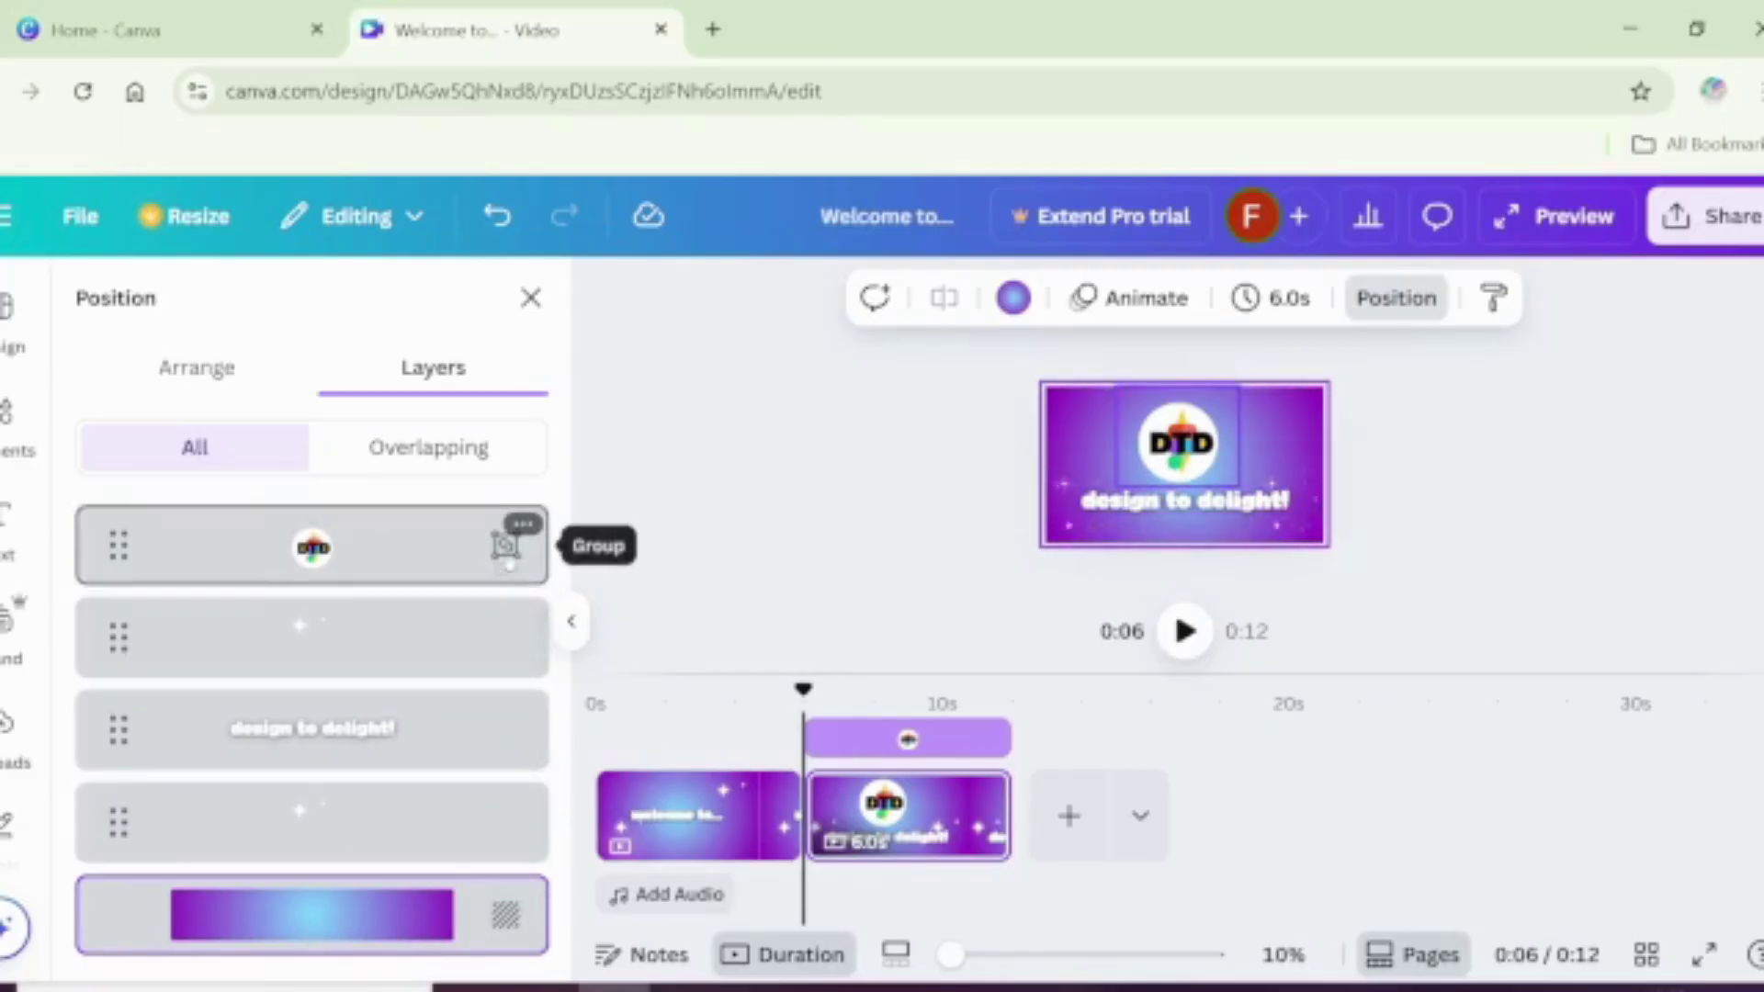
{"action": "left_click", "coordinate": [499, 634]}
{"action": "left_click", "coordinate": [584, 559]}
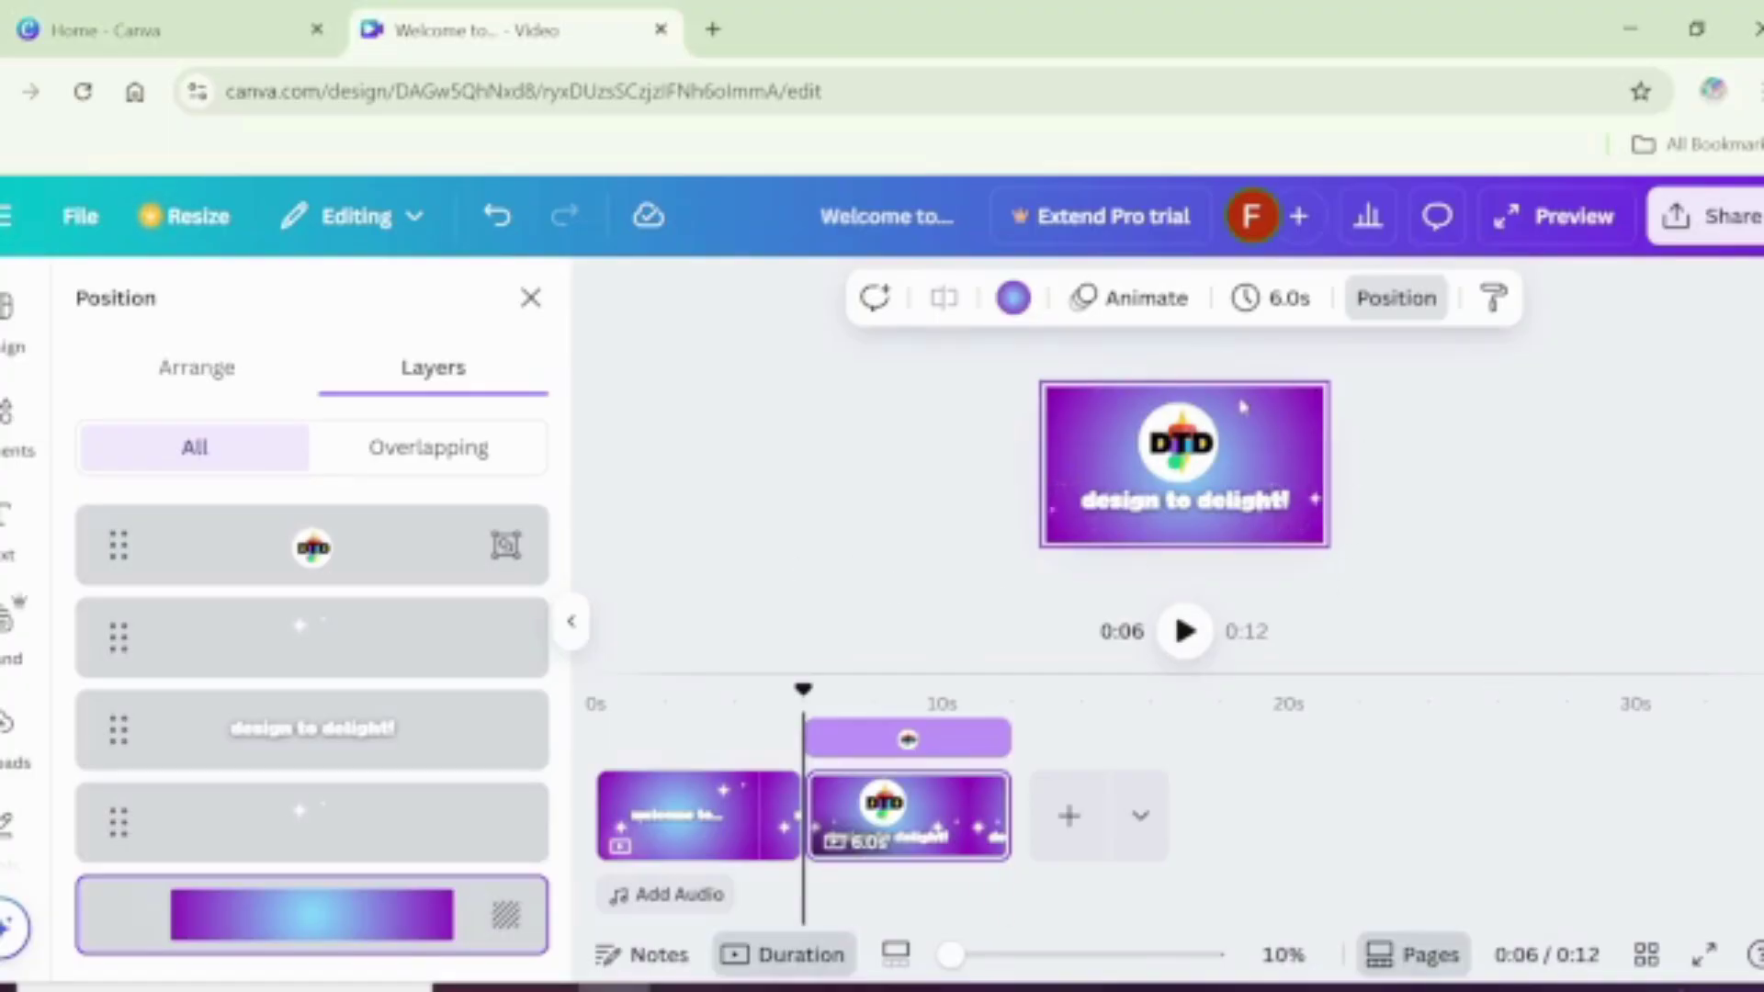
Step: Duplicate the "design to delight!" page in the timeline
{"action": "mouse_move", "coordinate": [810, 814]}
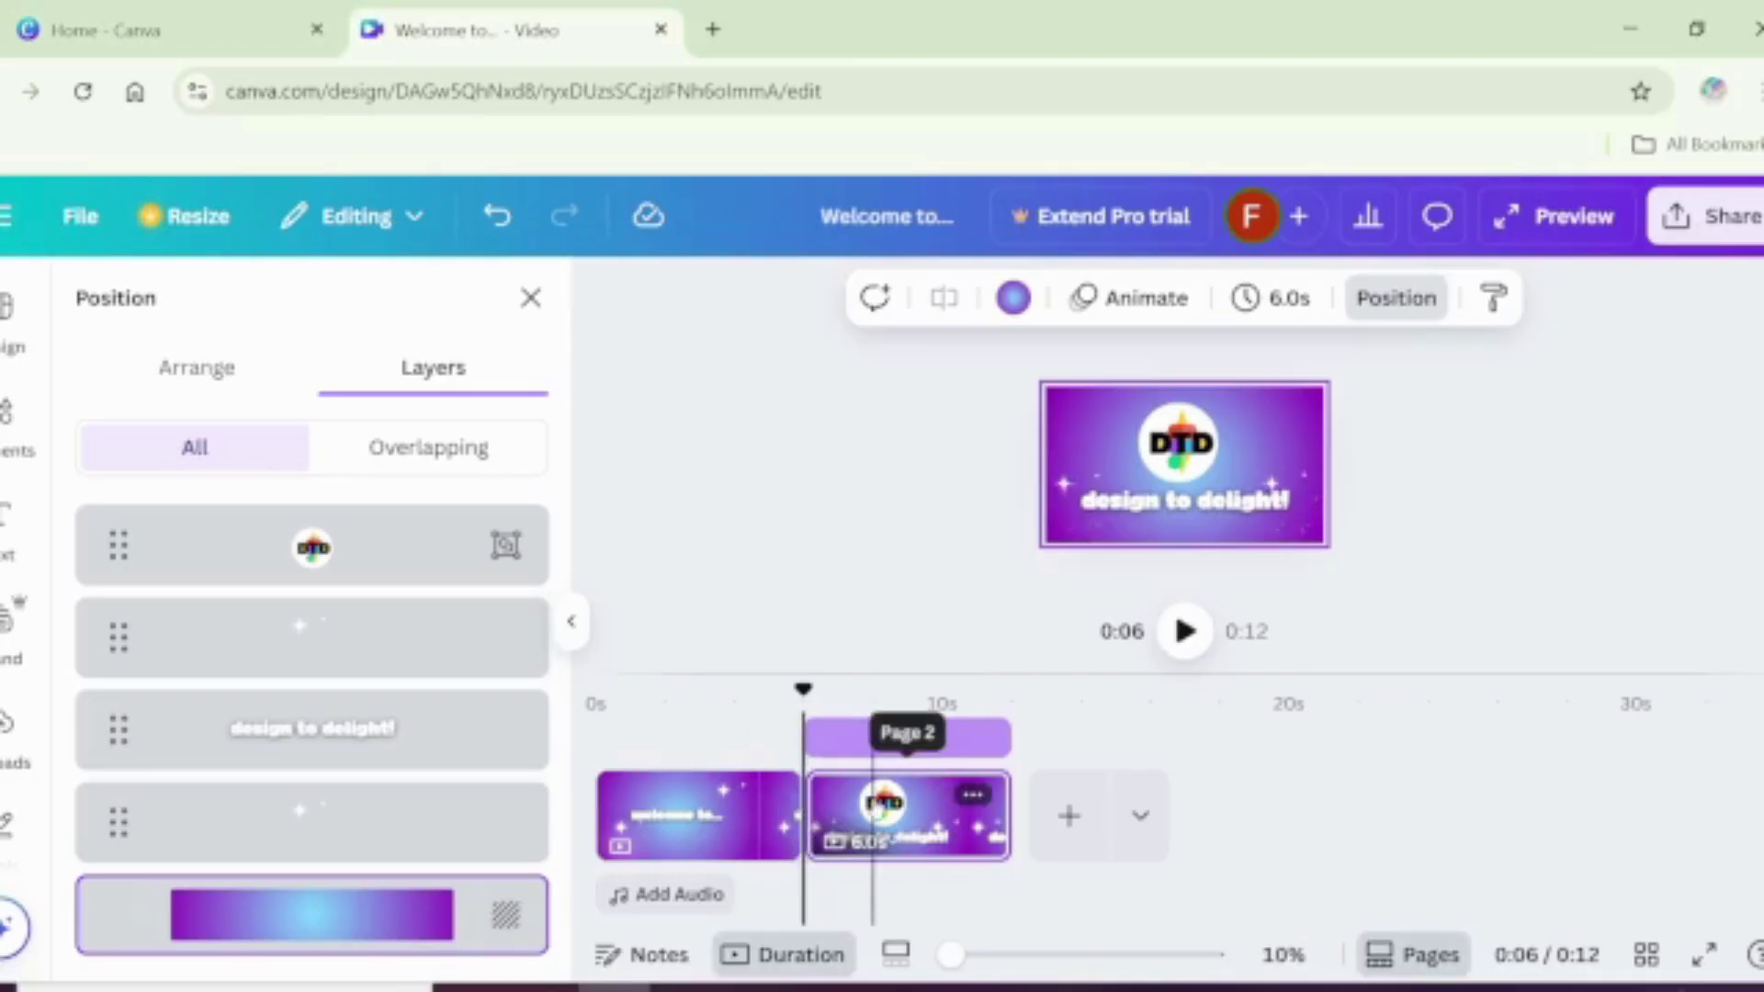
{"action": "right_click", "coordinate": [872, 799]}
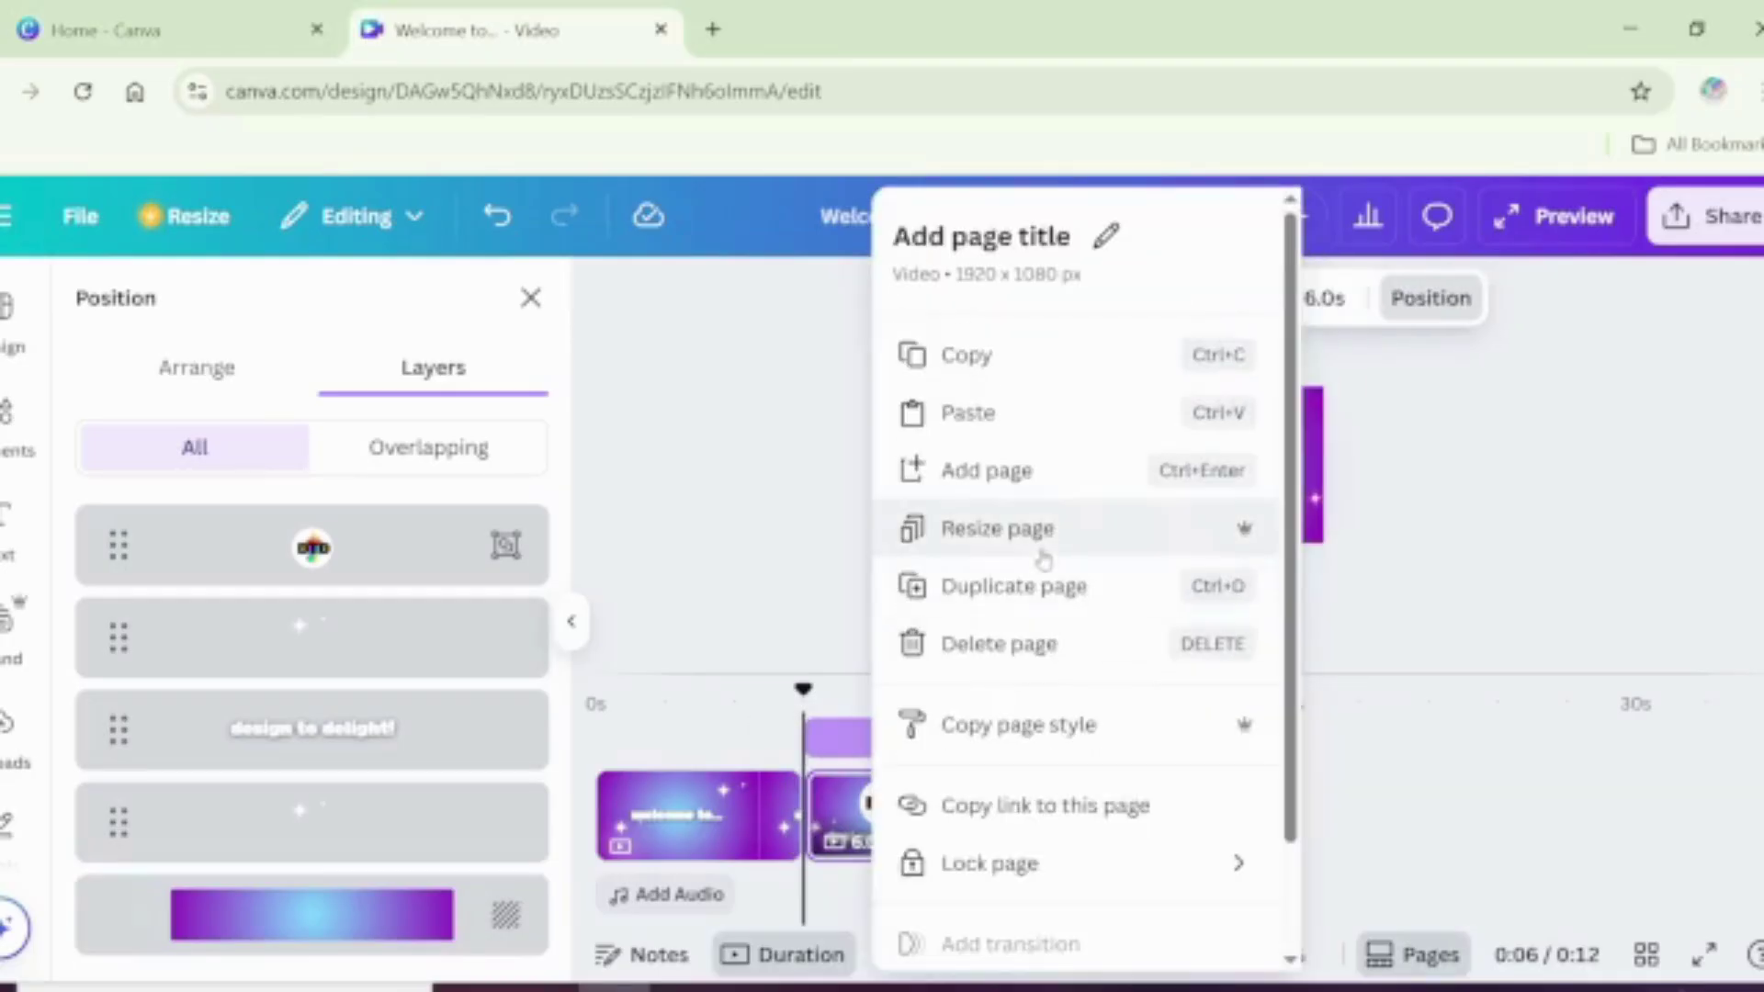
{"action": "left_click", "coordinate": [1042, 588]}
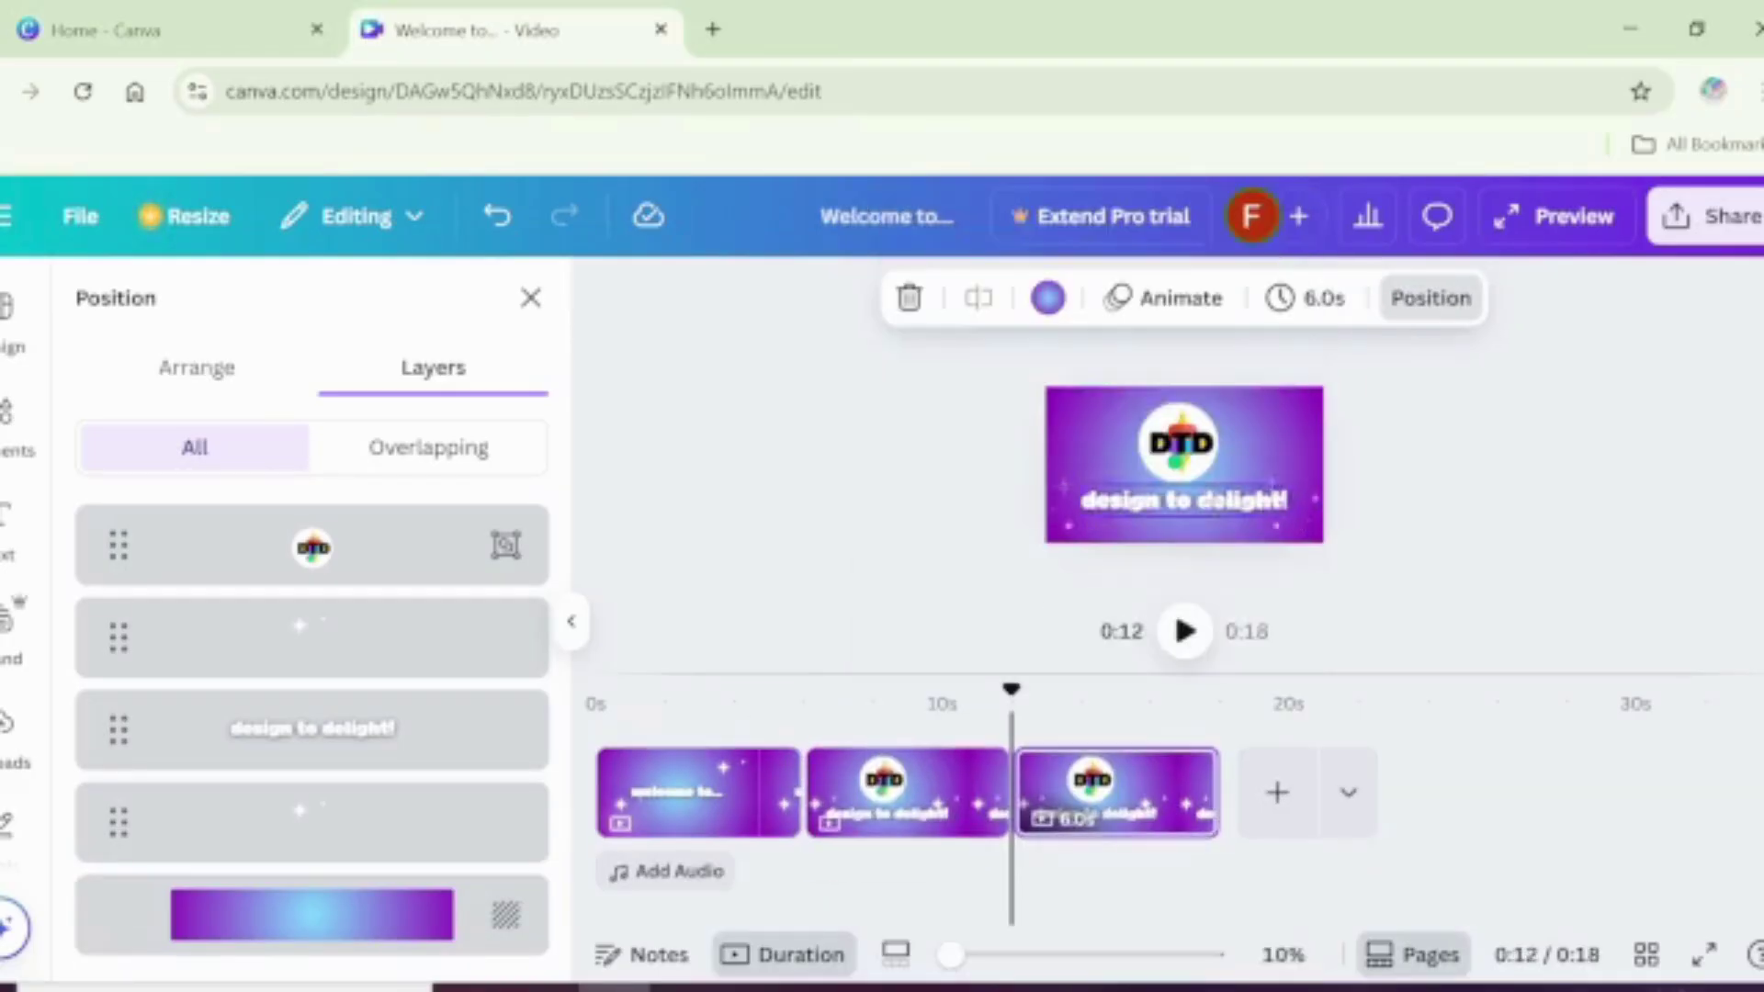
Step: Delete the DTD logo and its white circle from the duplicated third page
{"action": "scroll", "coordinate": [1170, 482], "scroll_direction": "up", "scroll_amount": 3}
{"action": "double_click", "coordinate": [1171, 485]}
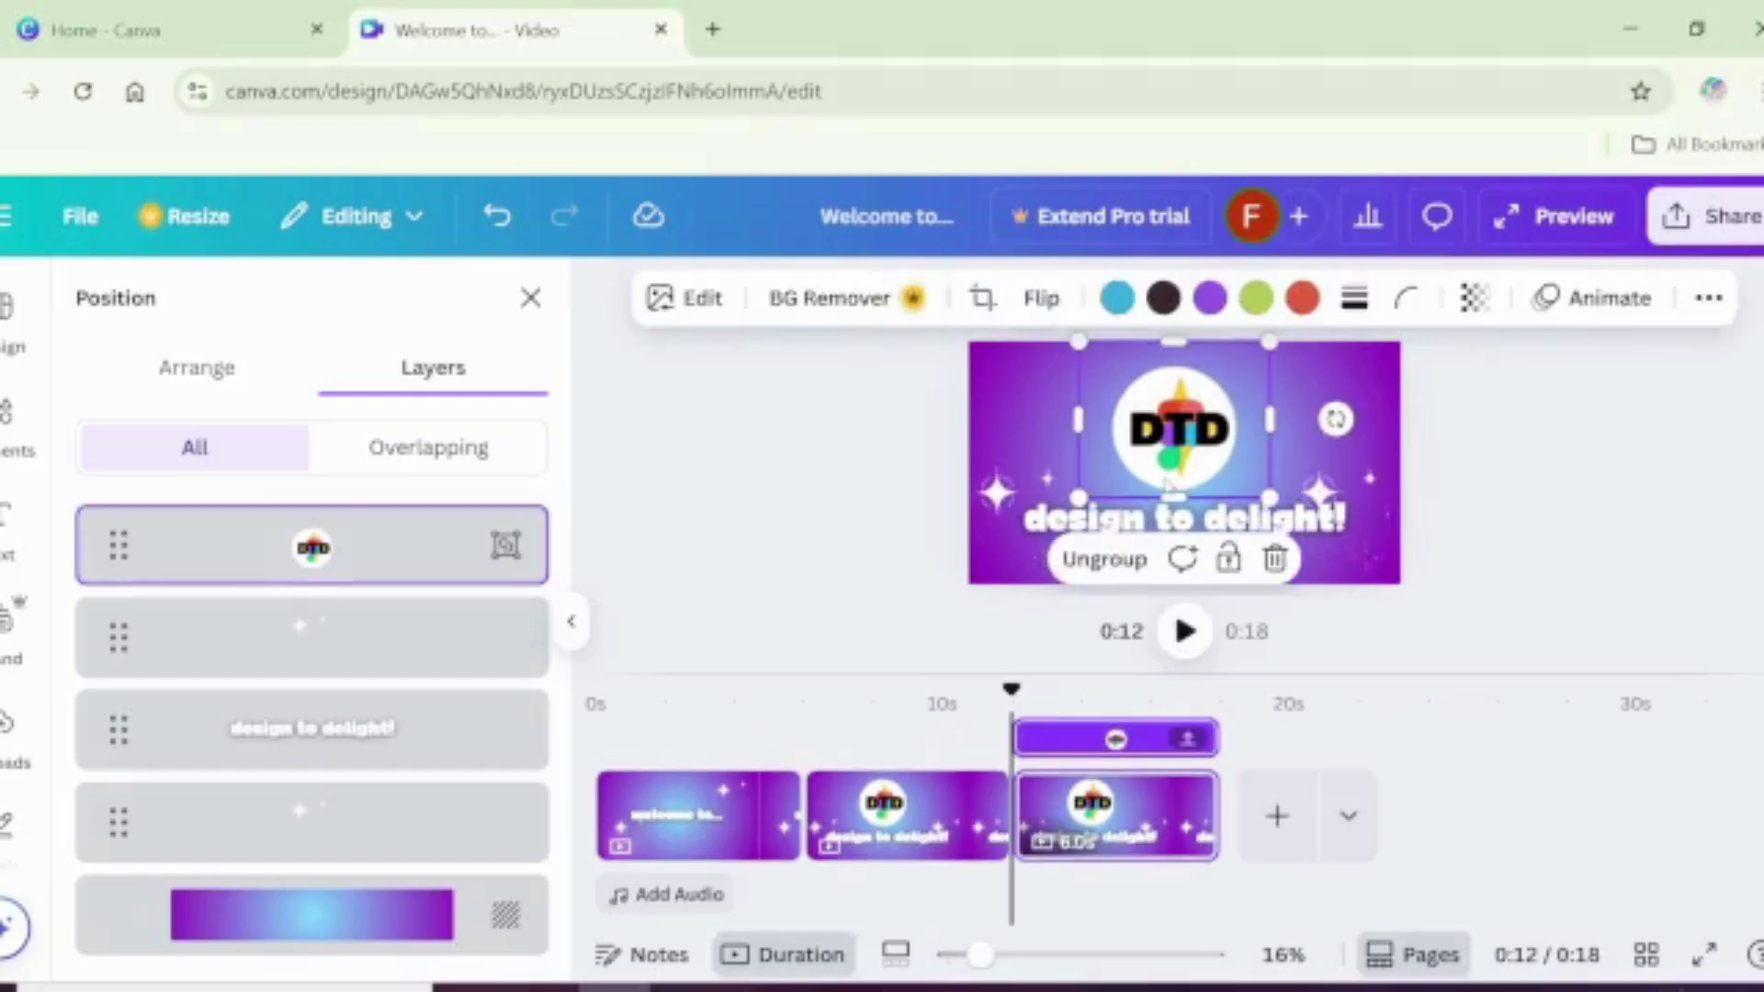
{"action": "key", "text": "Delete"}
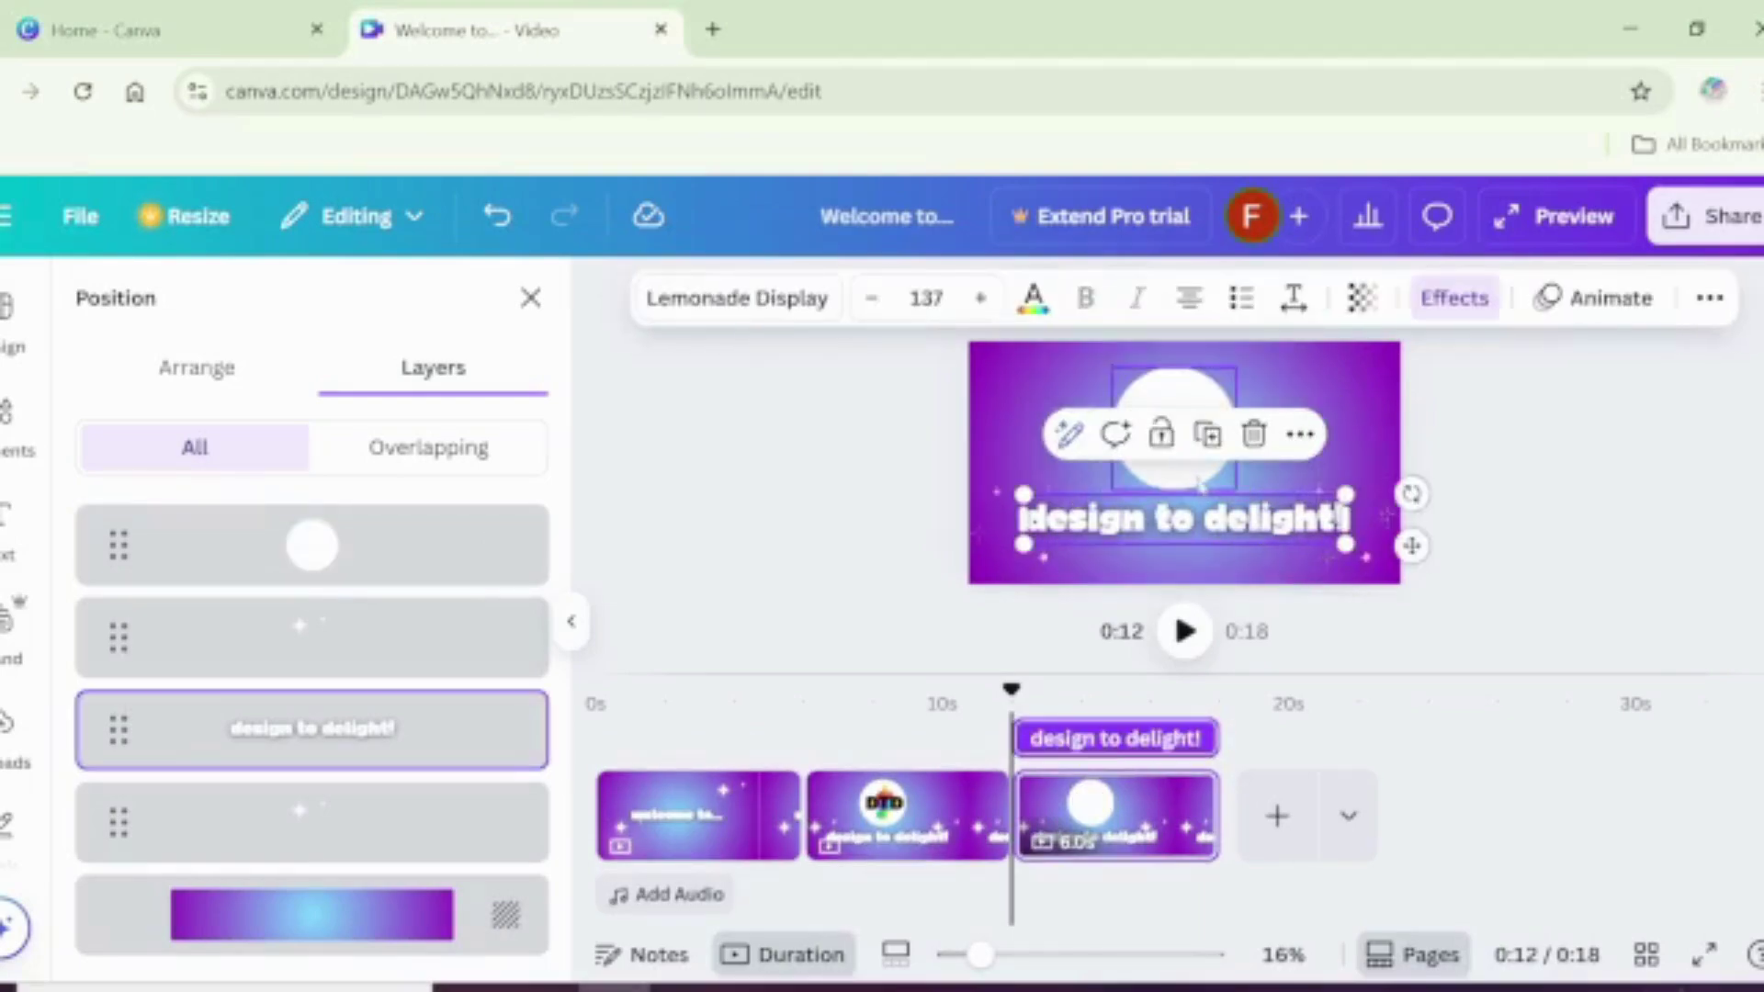
{"action": "left_click", "coordinate": [1200, 484]}
{"action": "key", "text": "Delete"}
Step: Replace the third page's "design to delight!" text with "Like and subscribe"
{"action": "left_click", "coordinate": [1215, 517]}
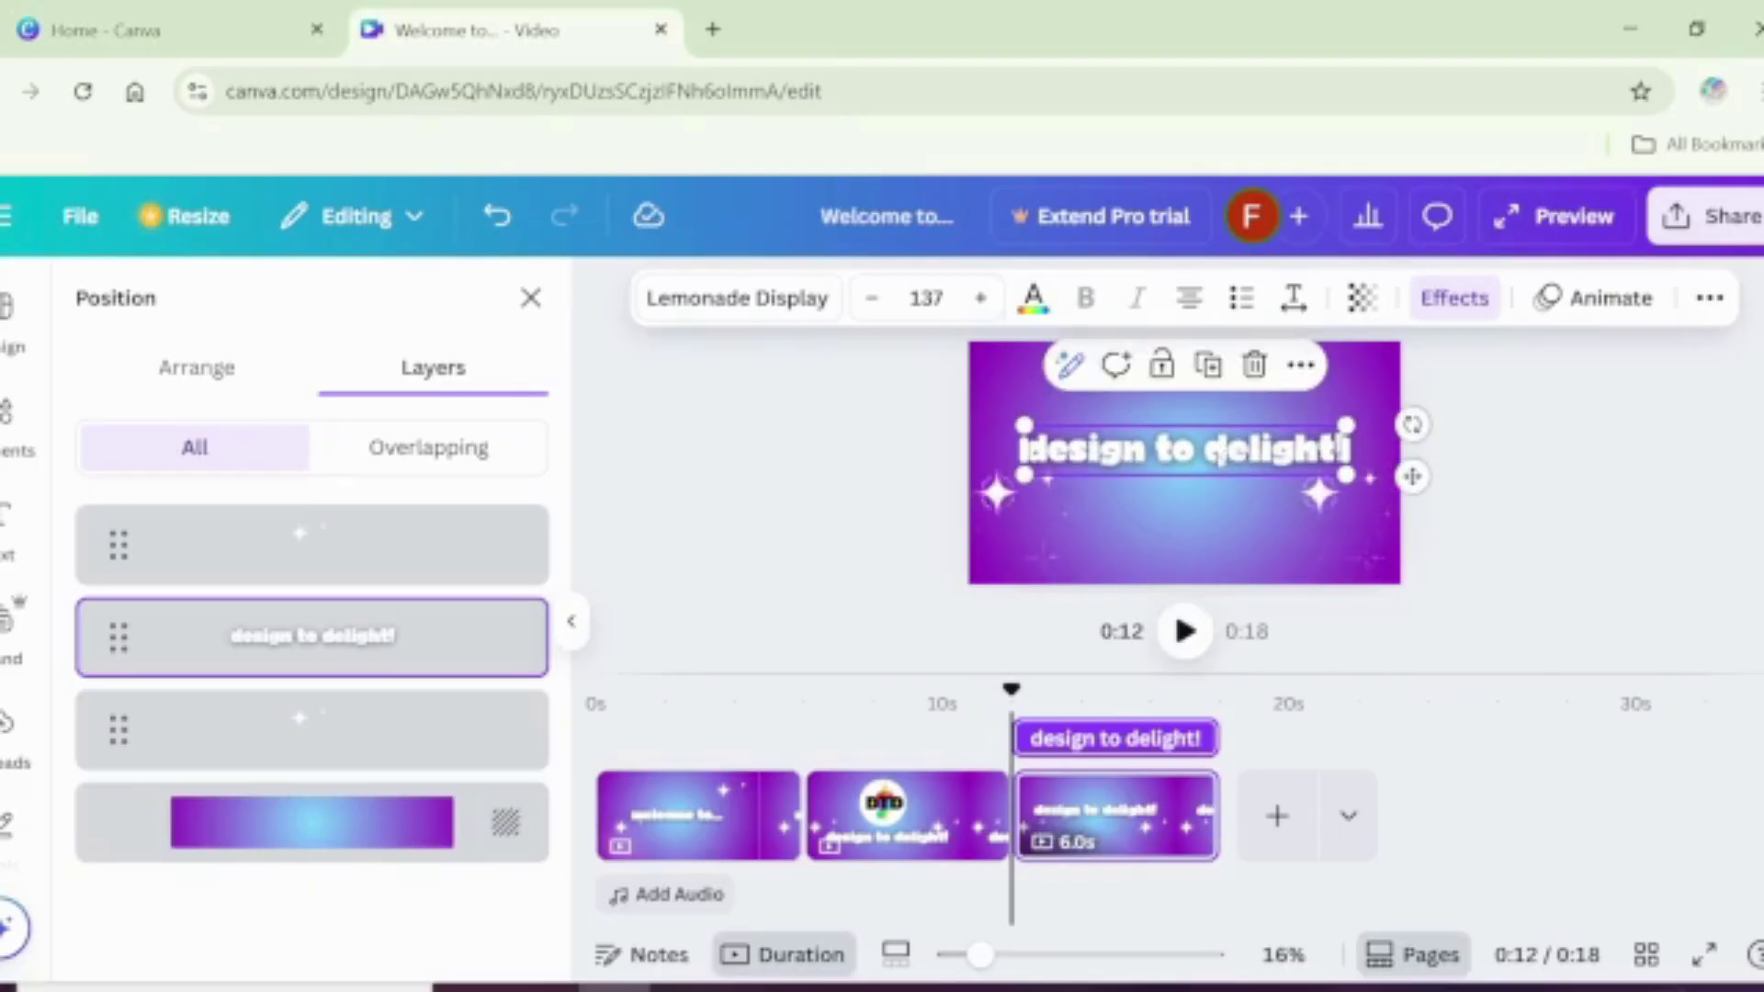
{"action": "key", "text": "Return"}
{"action": "key", "text": "BackSpace"}
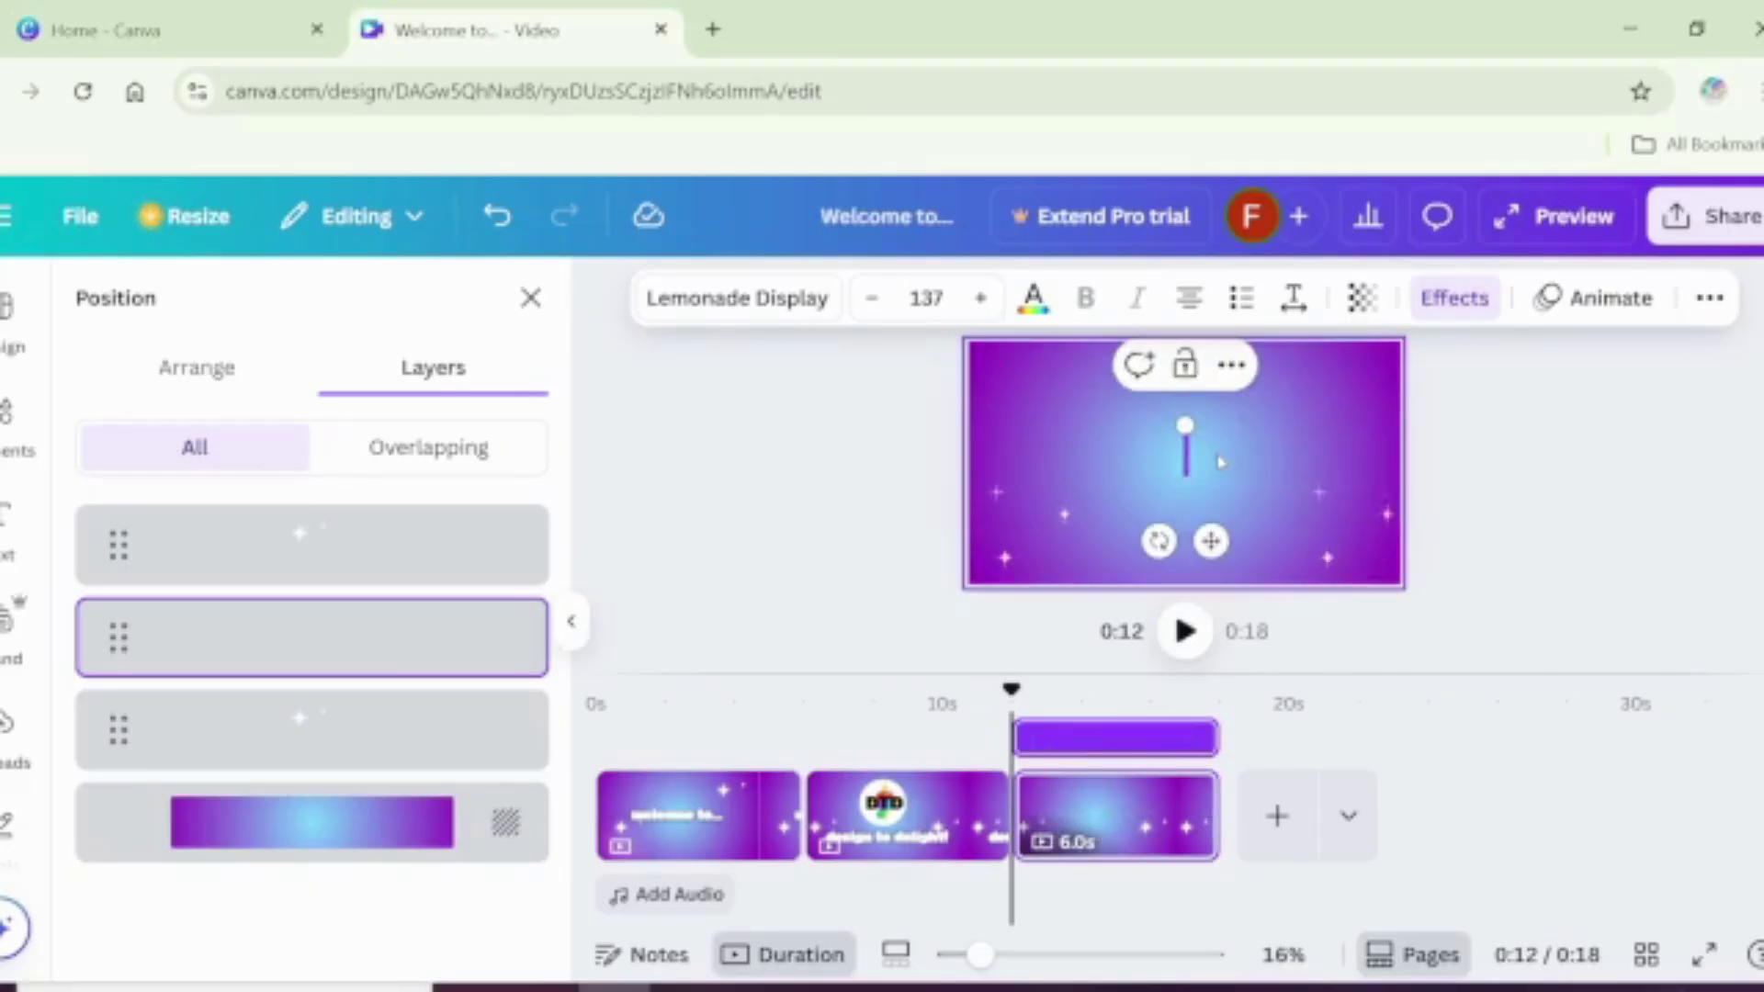
{"action": "type", "text": "Like and subscribe"}
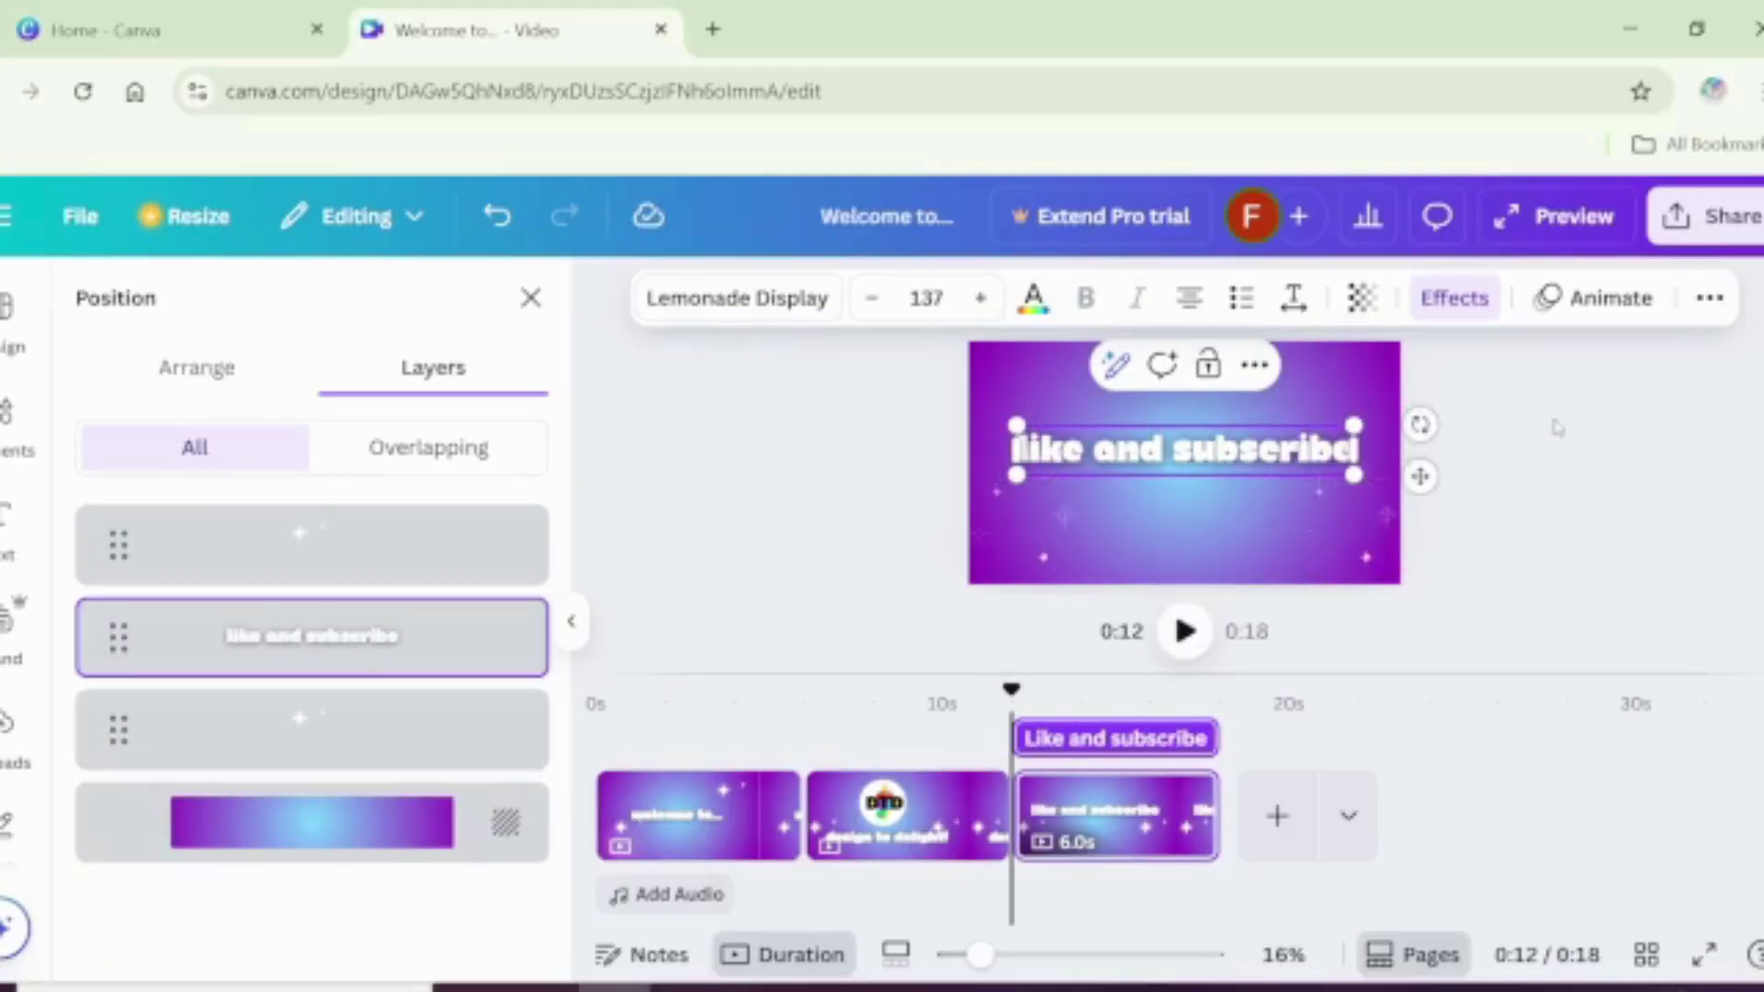
{"action": "left_click", "coordinate": [1557, 428]}
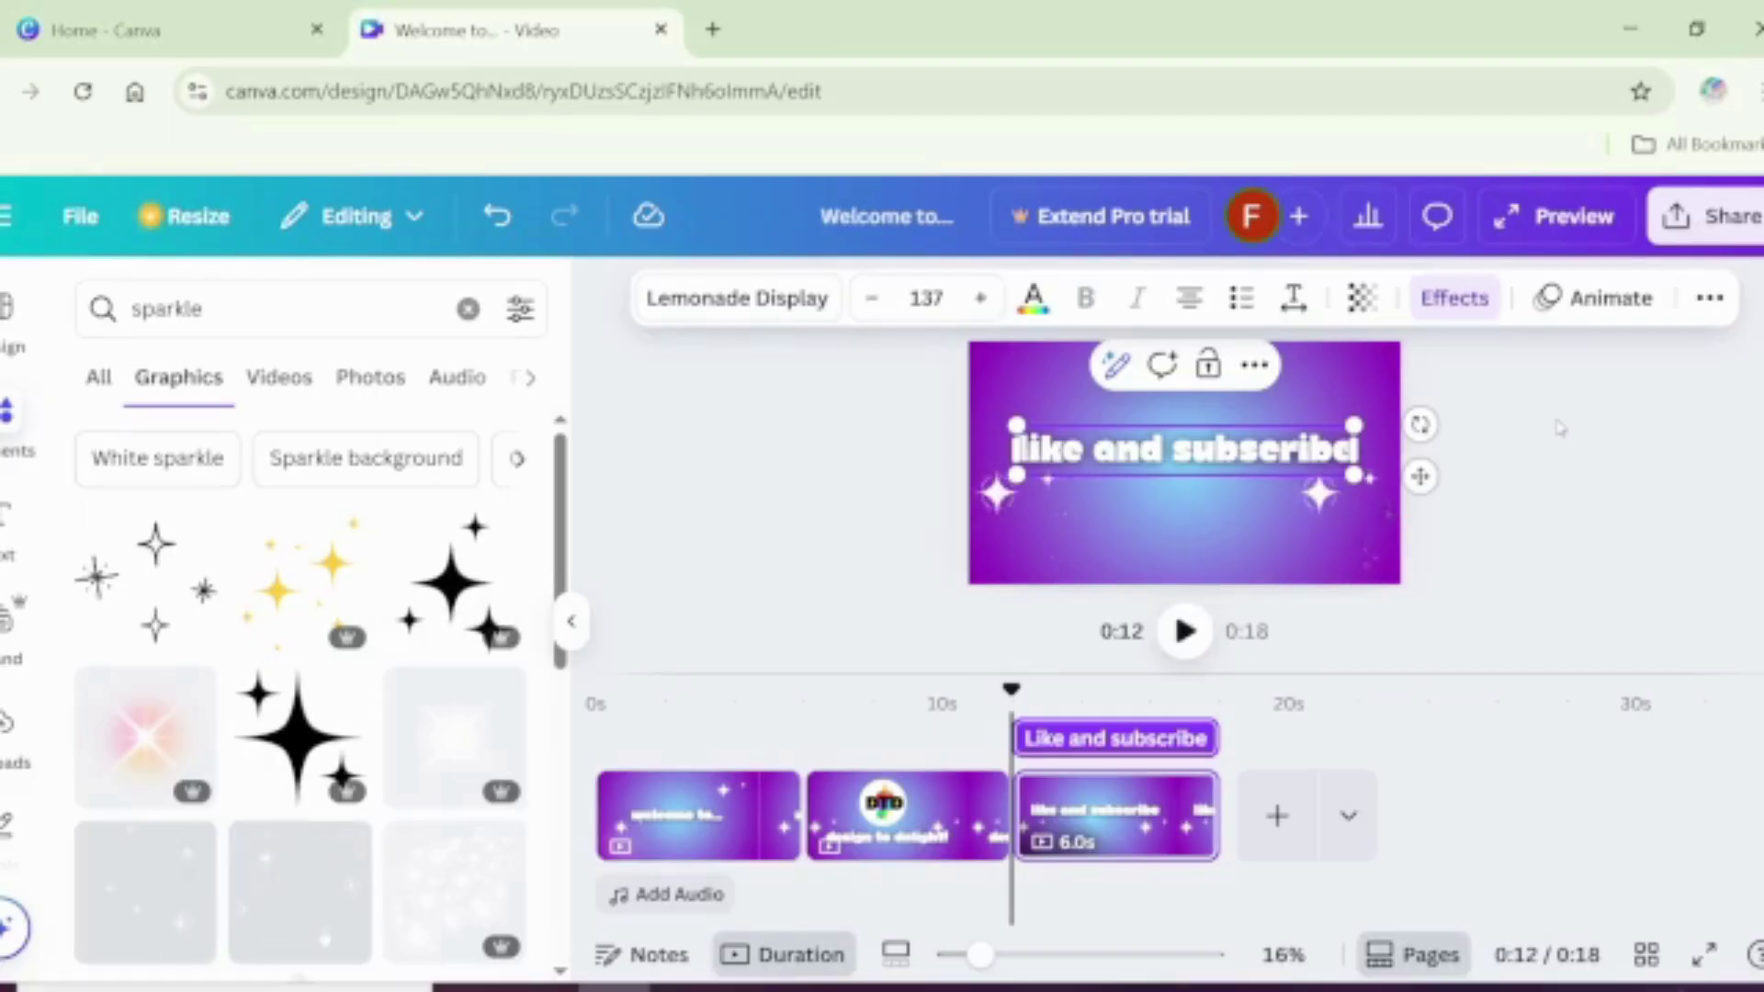
Step: Move the "Like and subscribe" text to the centre of the third page
{"action": "left_click", "coordinate": [1569, 469]}
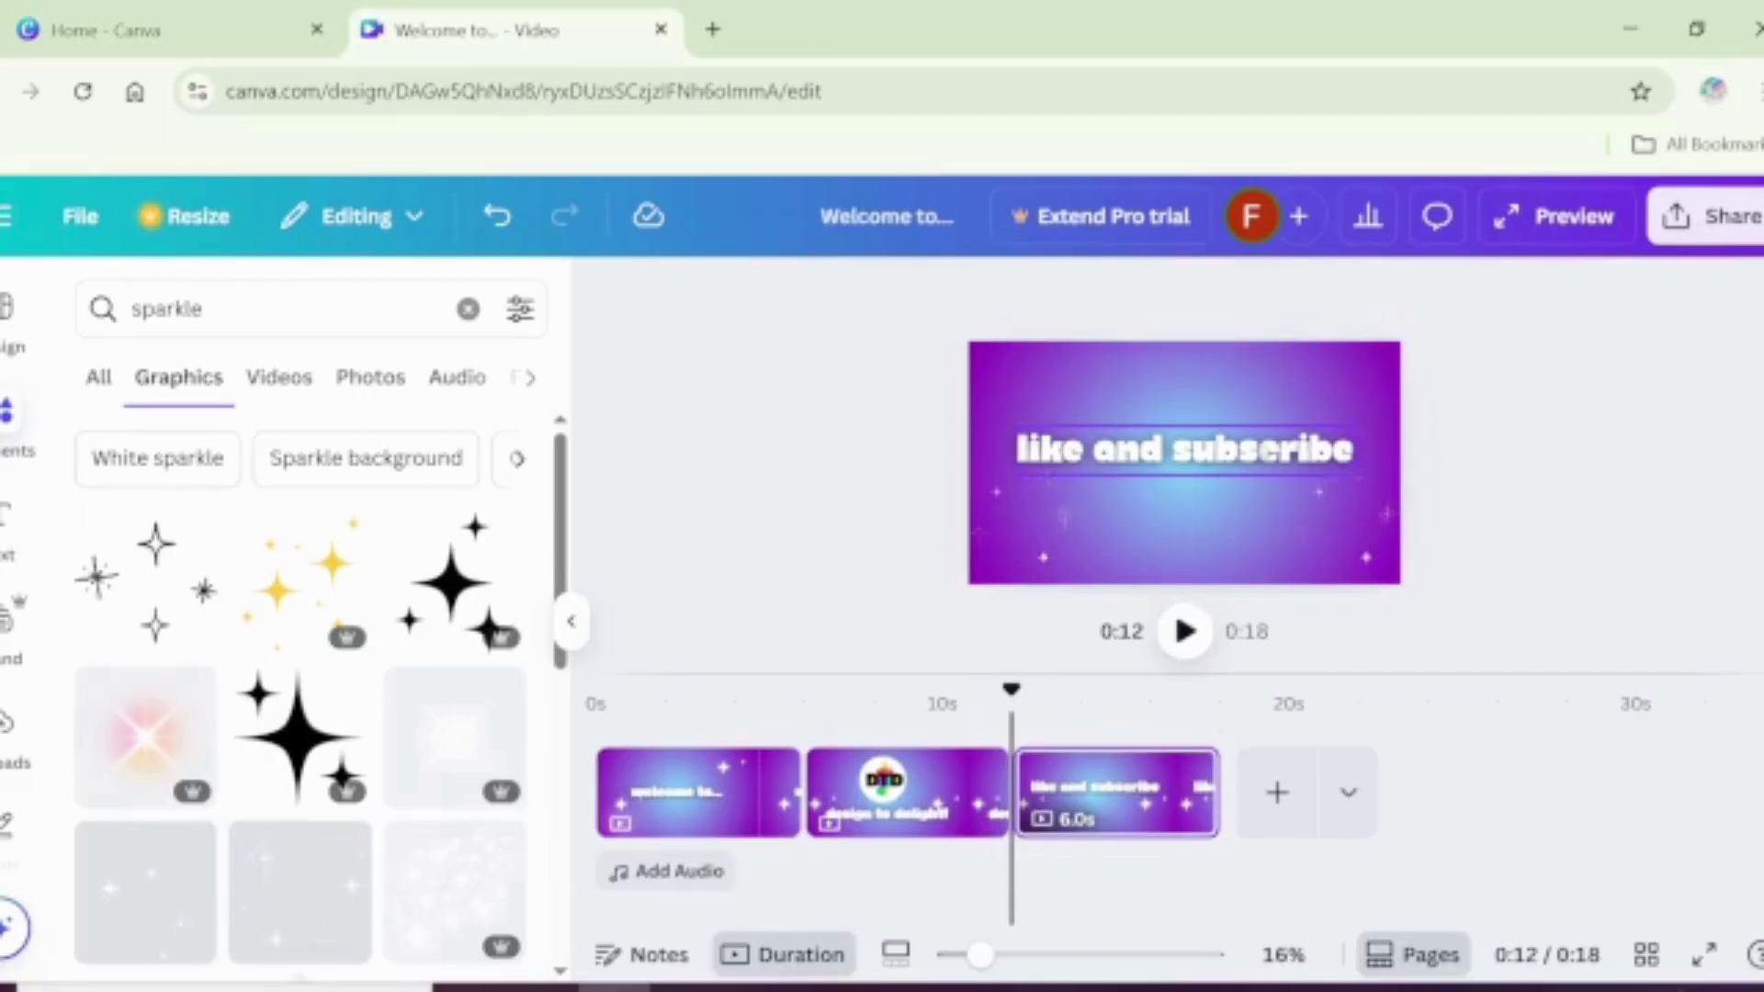
{"action": "left_click", "coordinate": [1263, 460]}
{"action": "left_click_drag", "start_coordinate": [1264, 464], "coordinate": [1265, 455]}
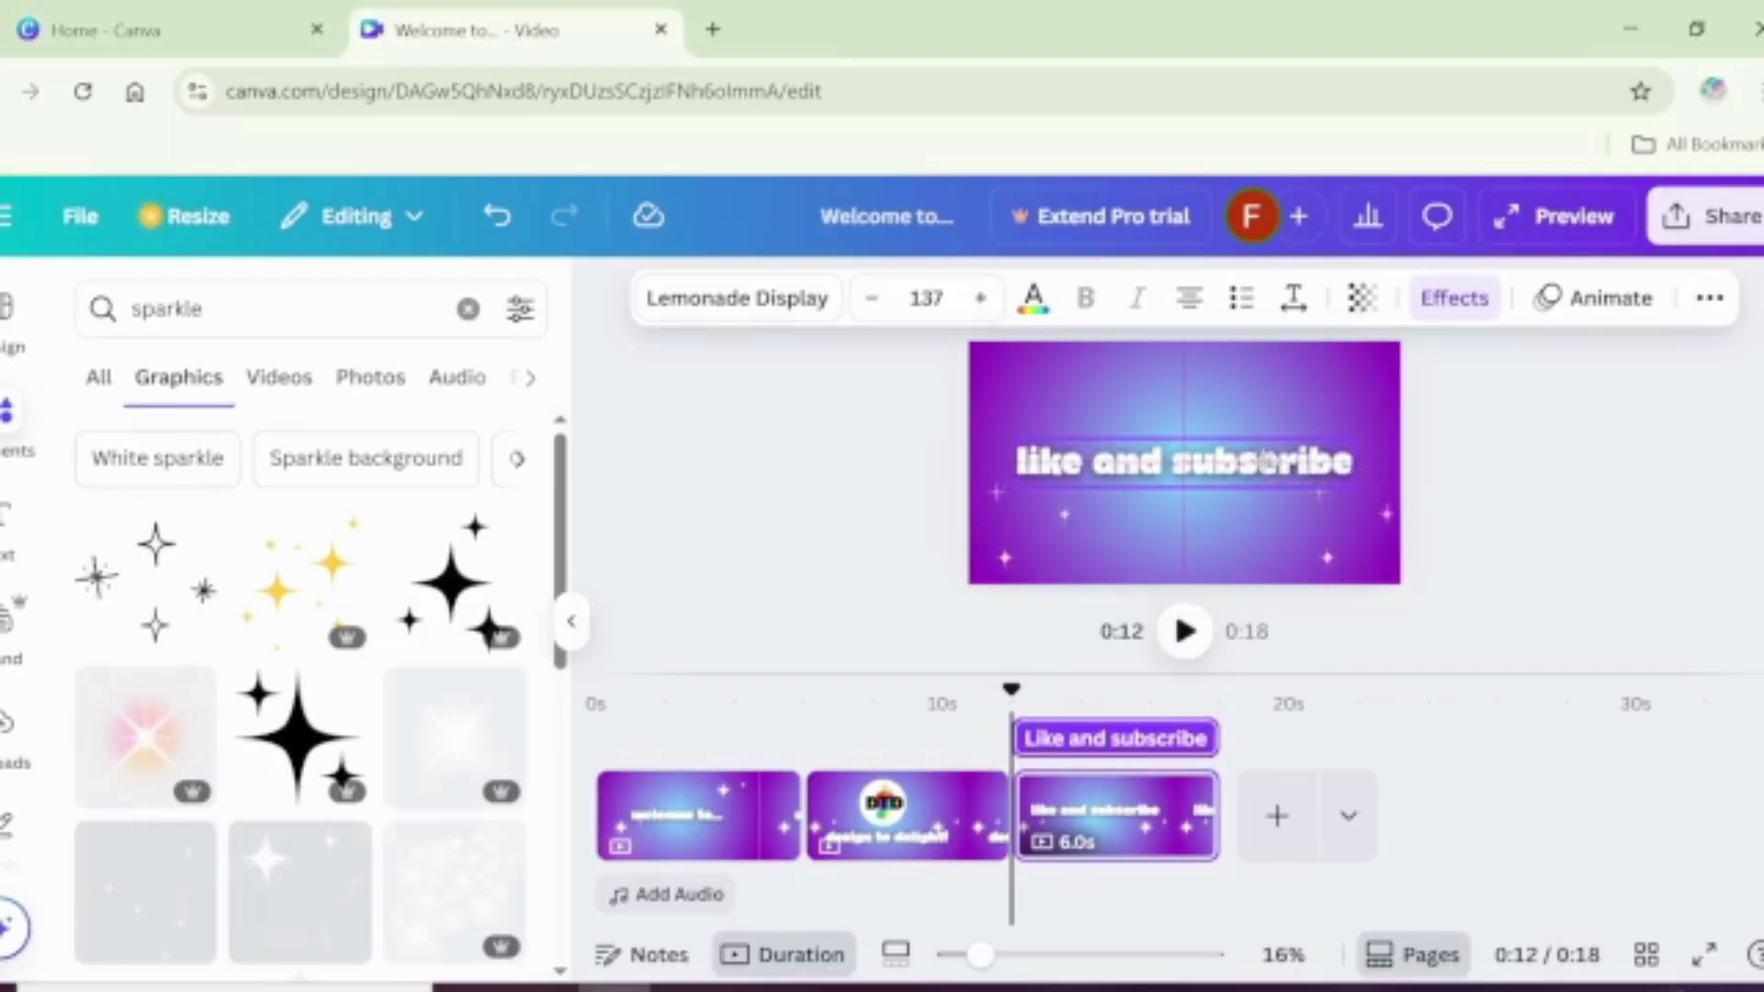
Step: Play back the first page to check its timing and how the "Welcome to..." text appears
{"action": "left_click", "coordinate": [658, 758]}
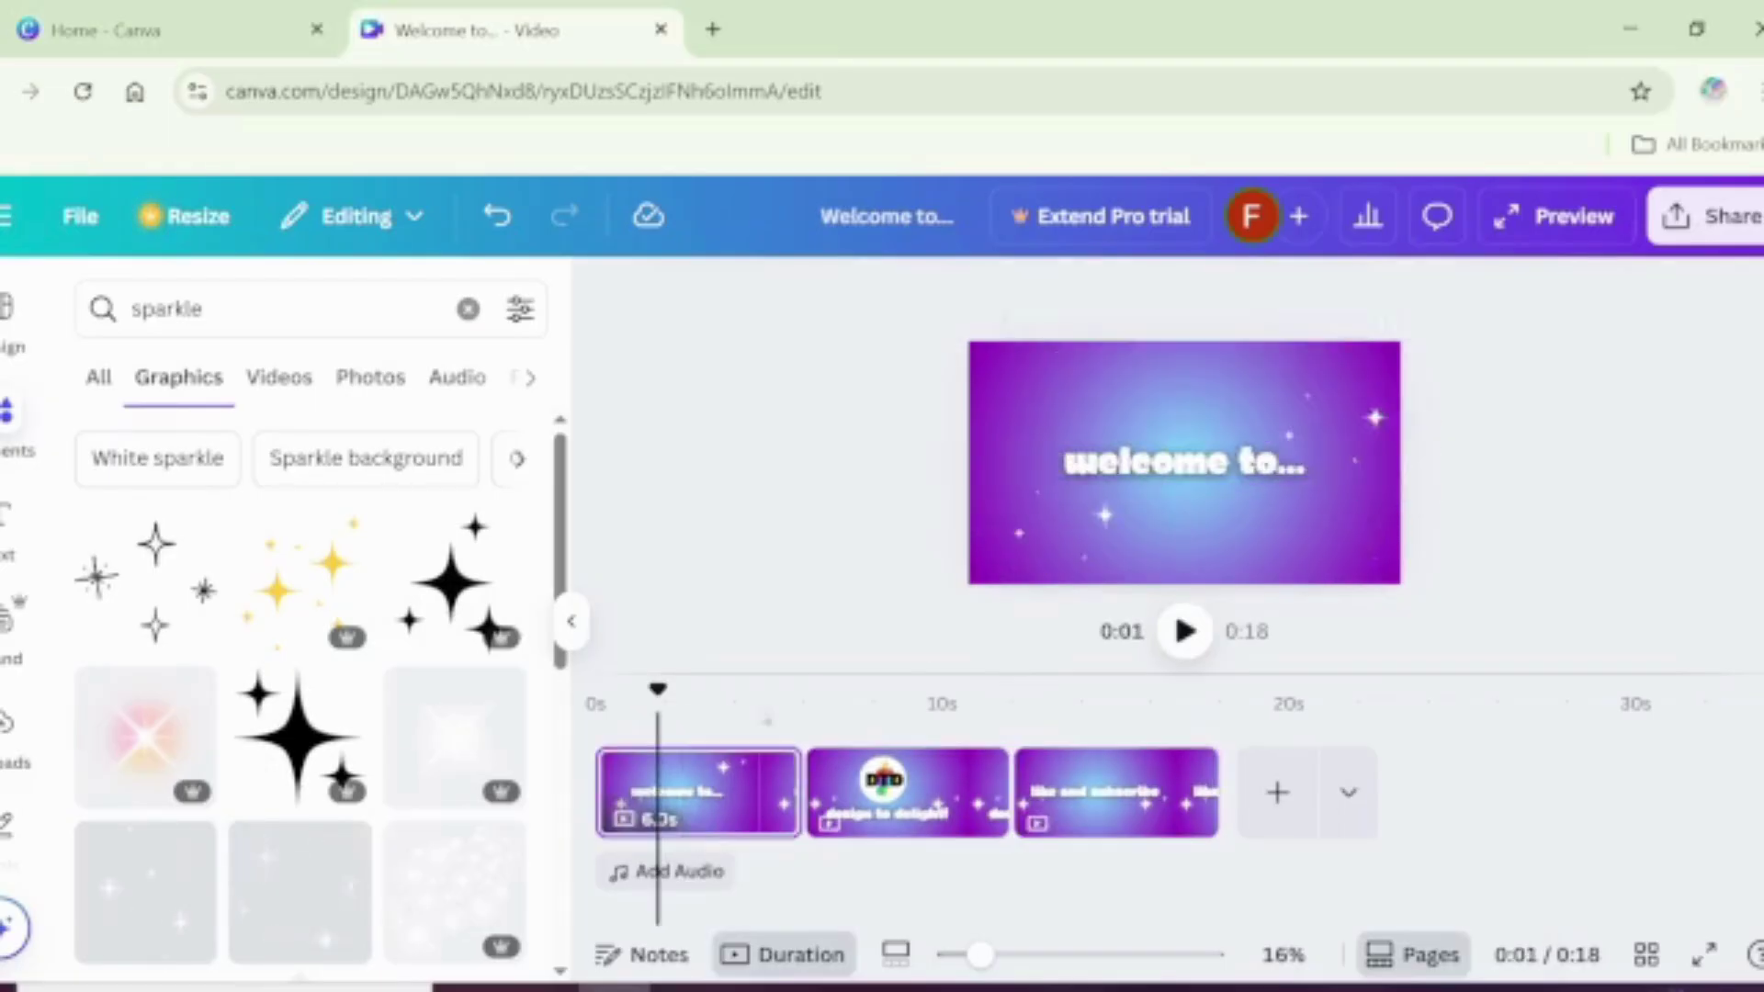
{"action": "left_click", "coordinate": [1185, 633]}
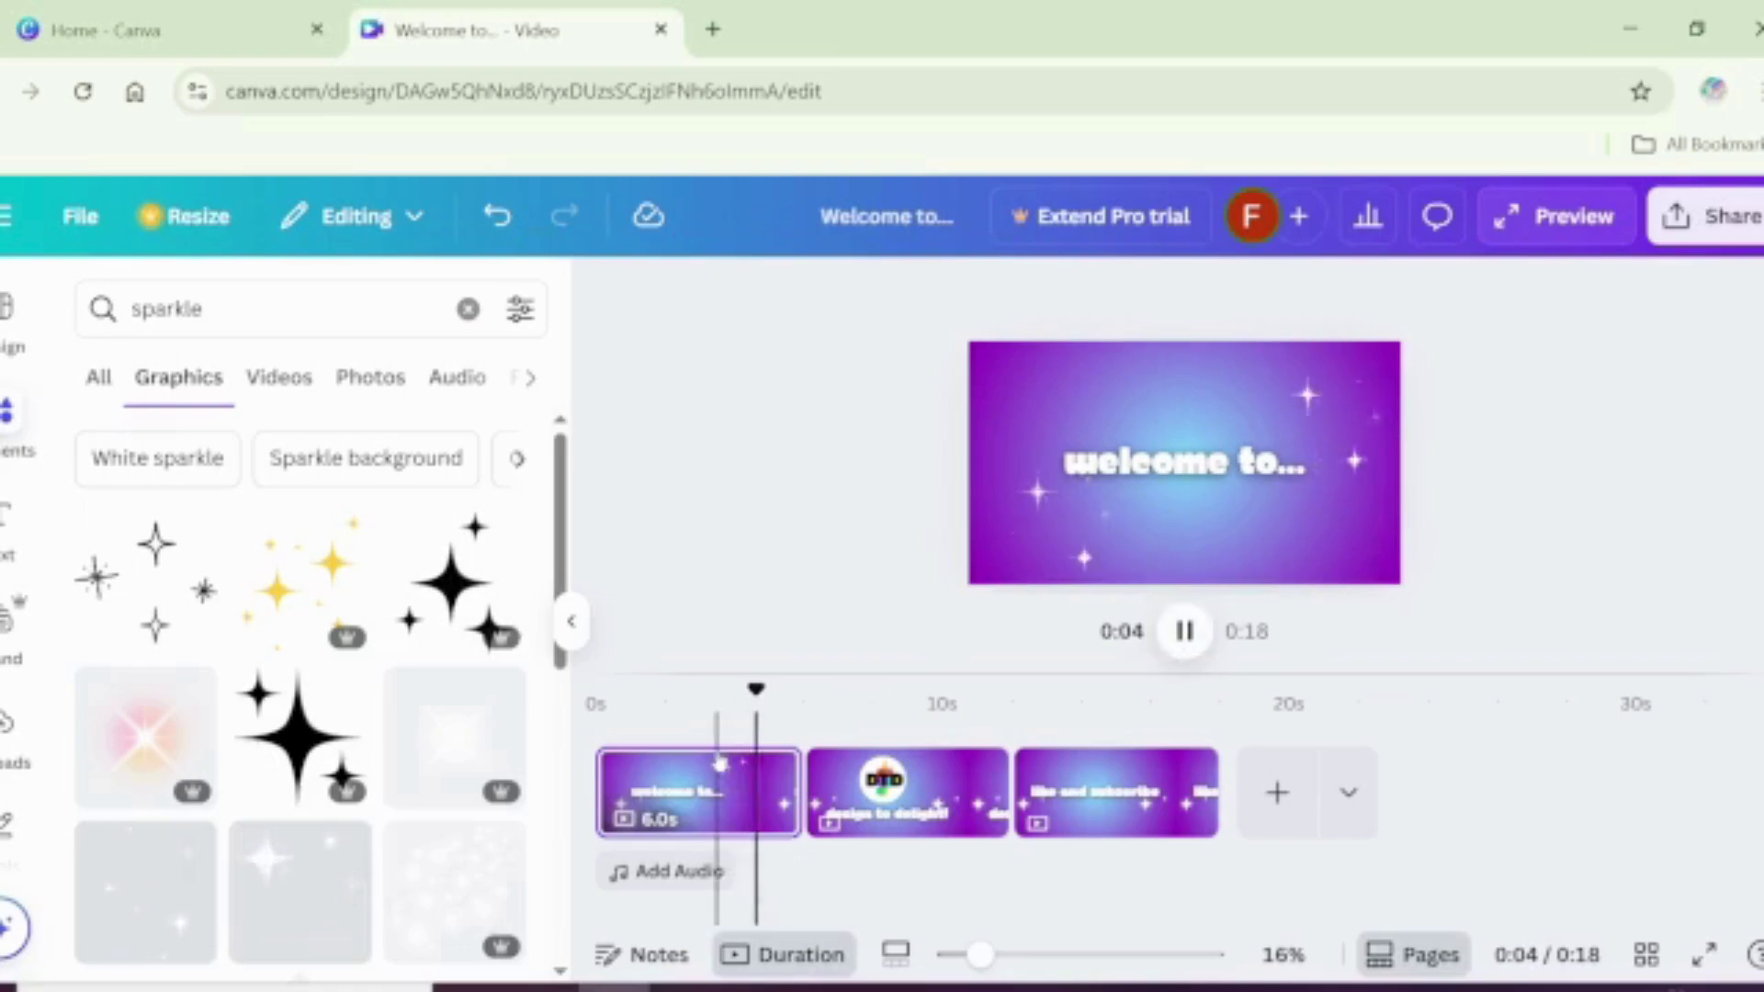
{"action": "left_click", "coordinate": [1185, 634]}
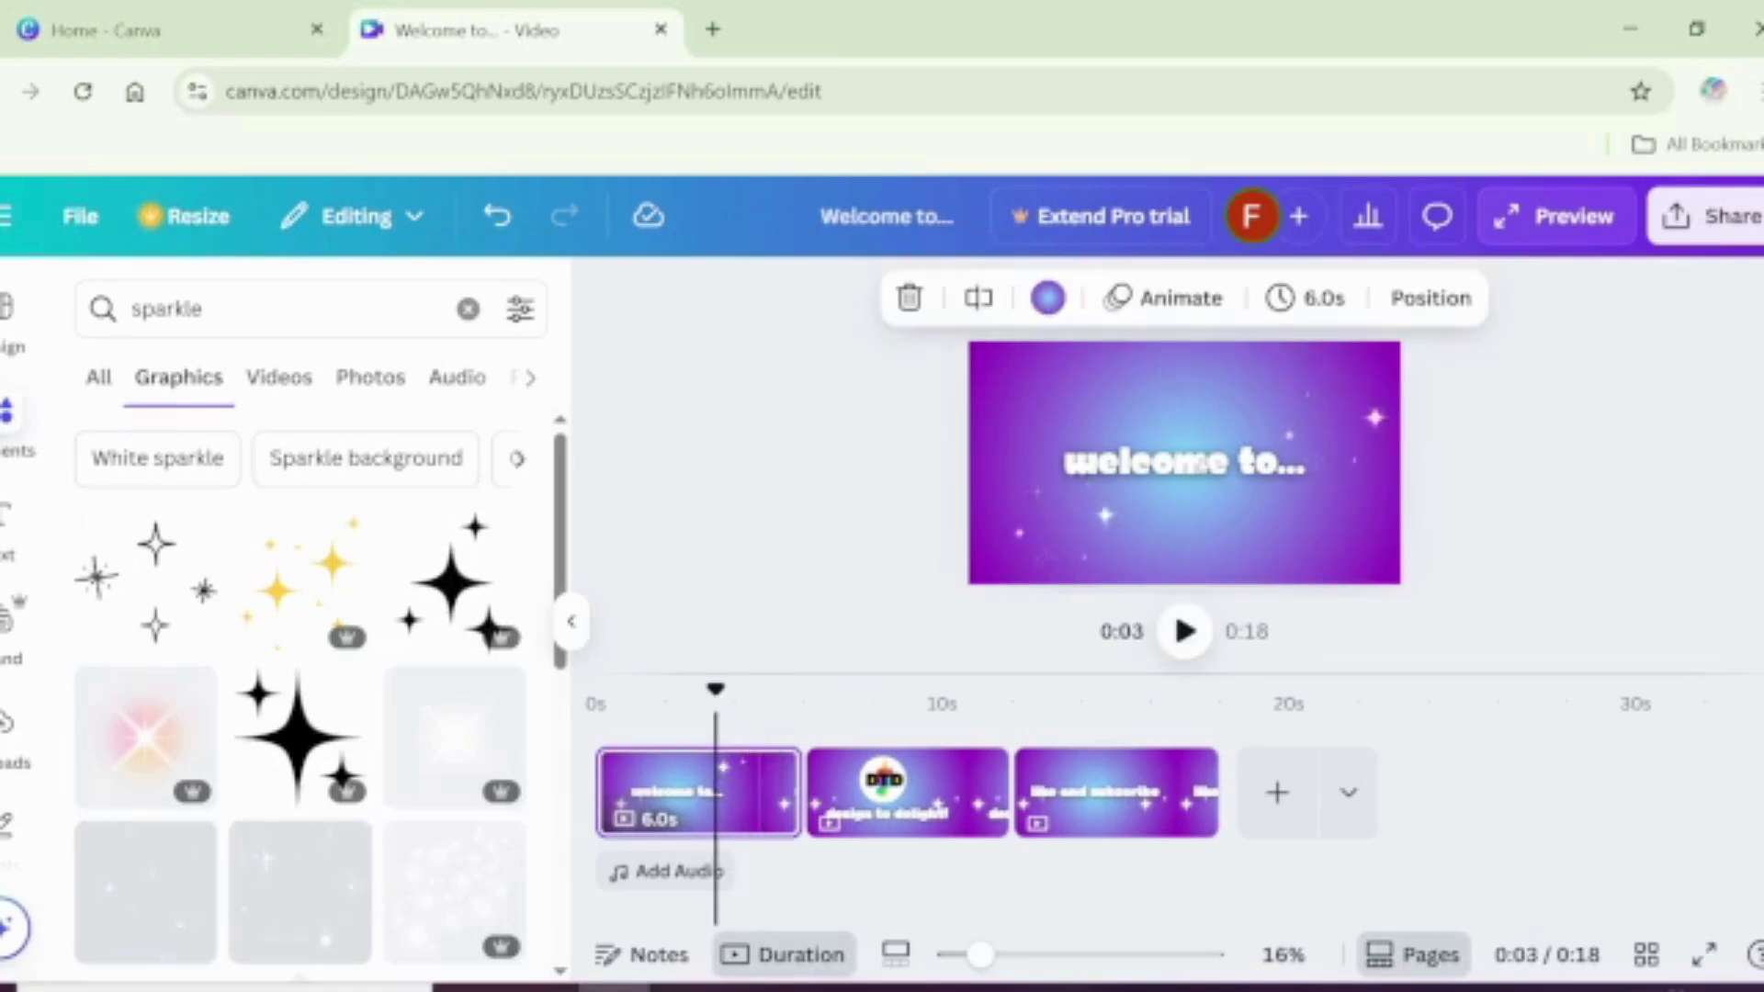
Step: Apply the Ascend text animation to the "Welcome to..." text on the first page
{"action": "left_click", "coordinate": [1196, 463]}
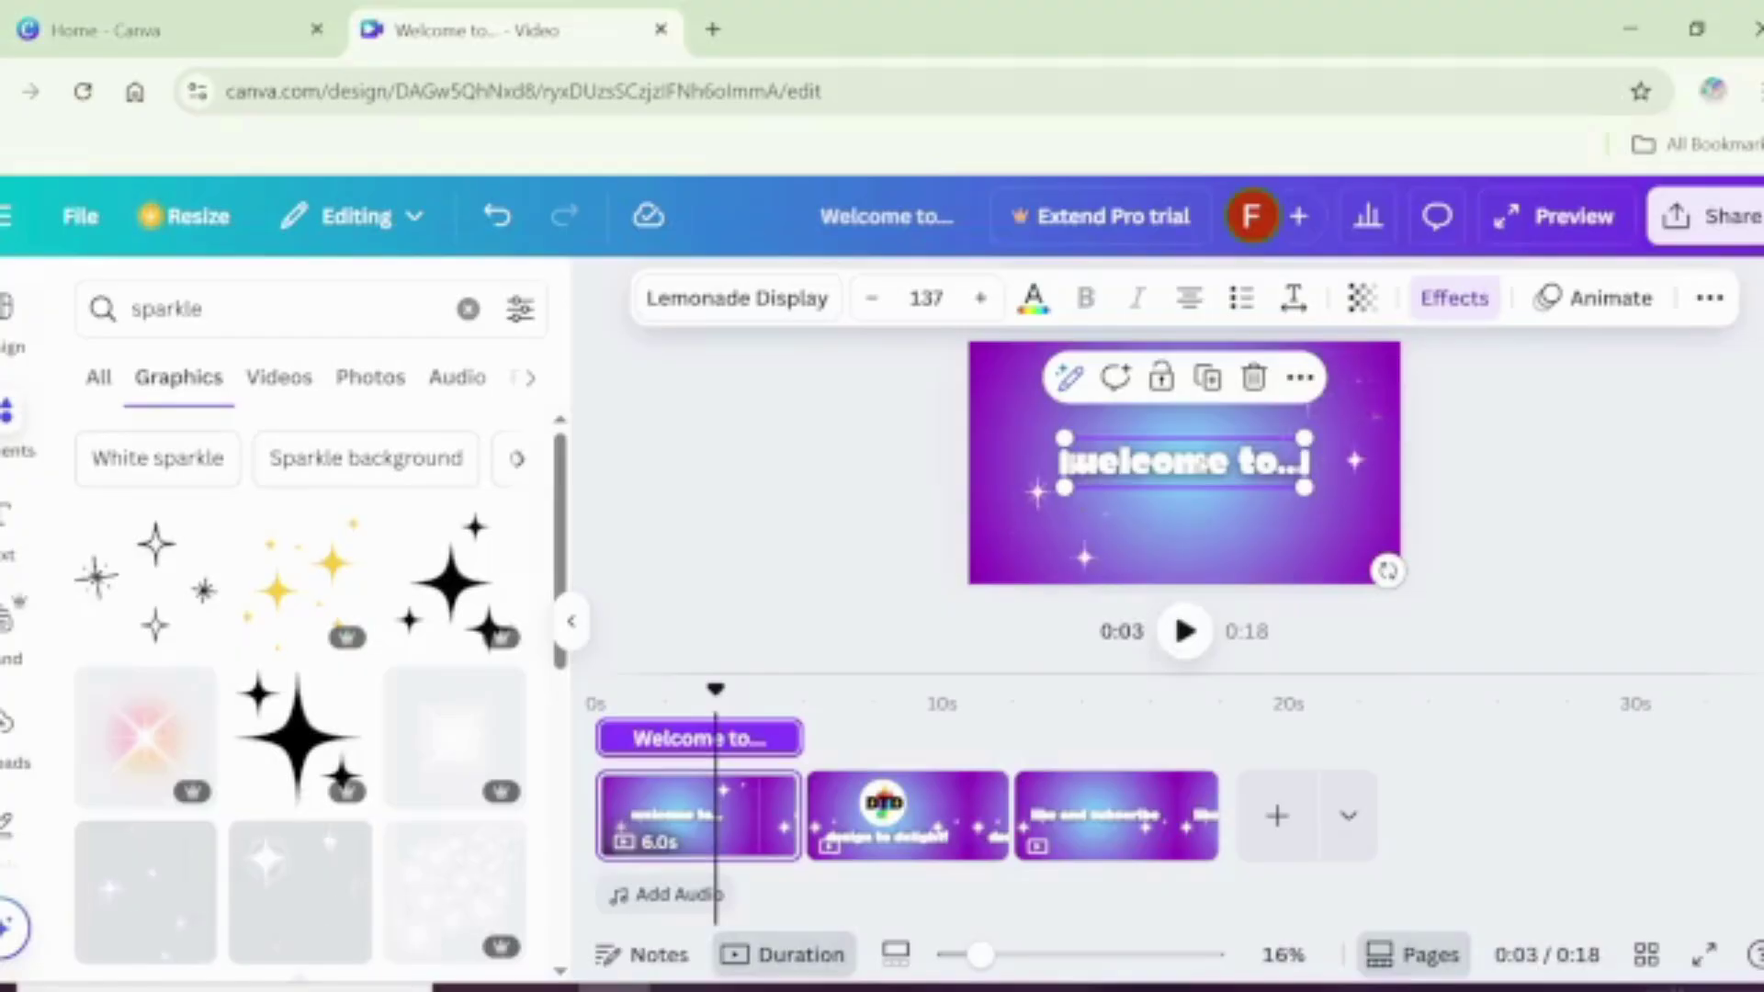
{"action": "left_click", "coordinate": [1596, 298]}
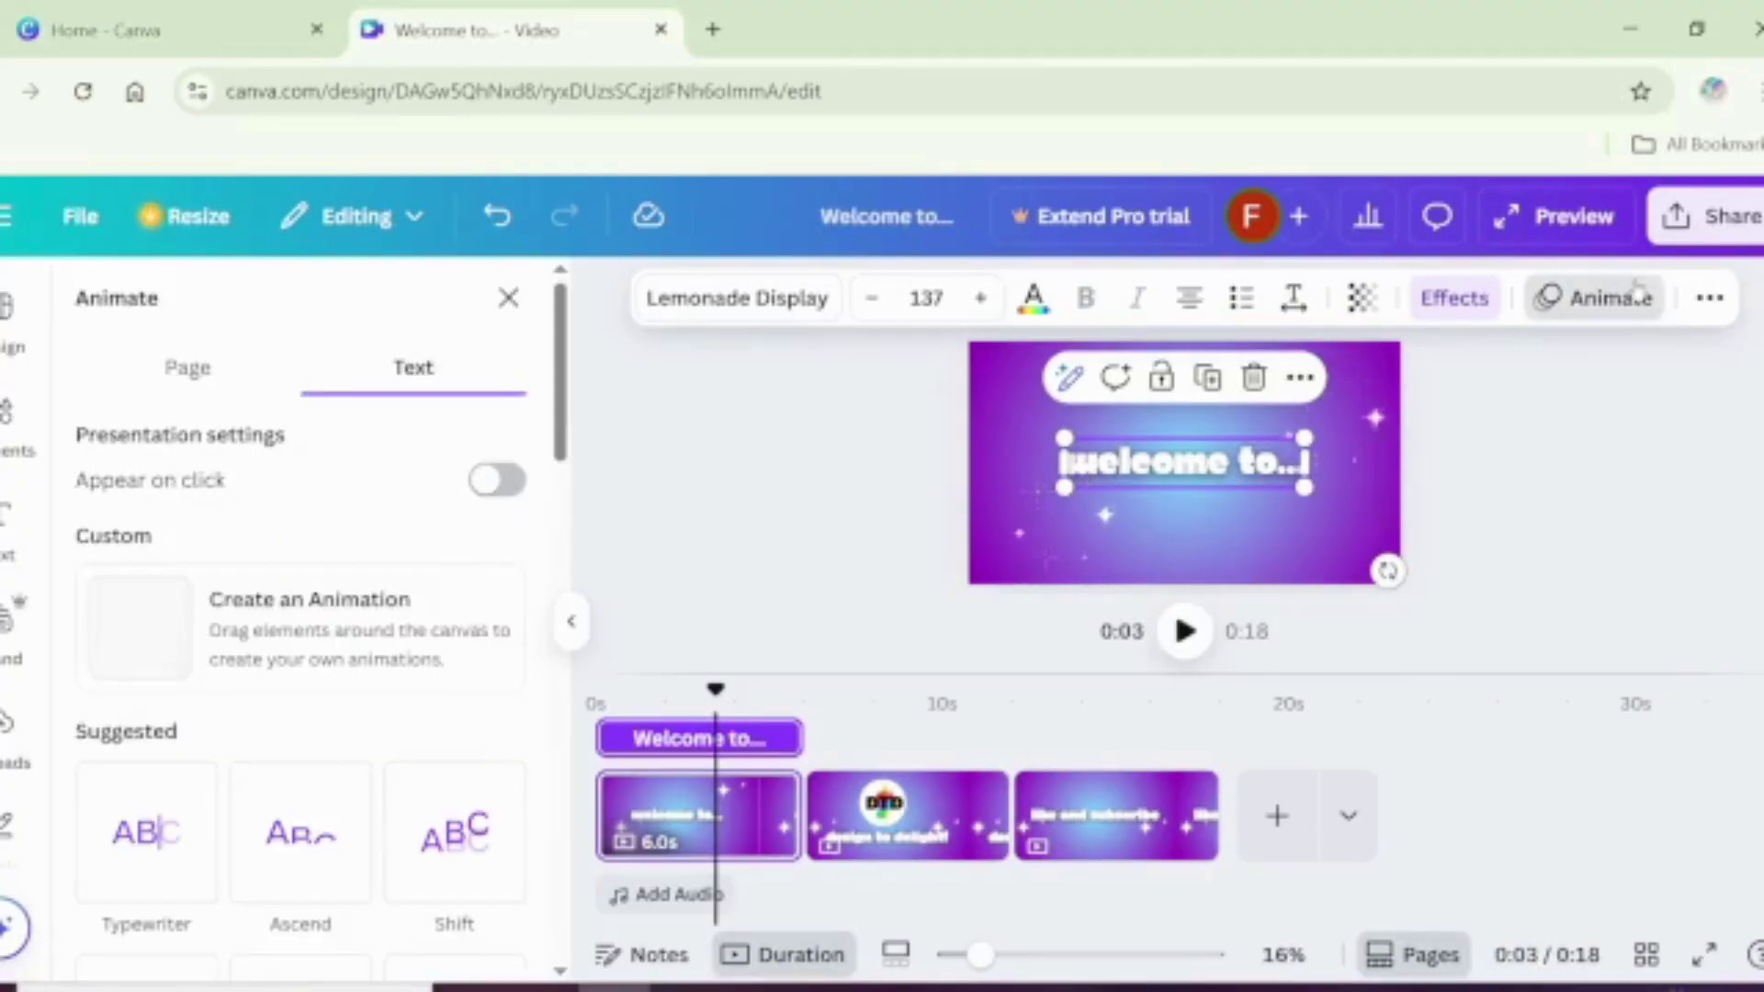
{"action": "left_click_drag", "start_coordinate": [558, 452], "coordinate": [574, 514]}
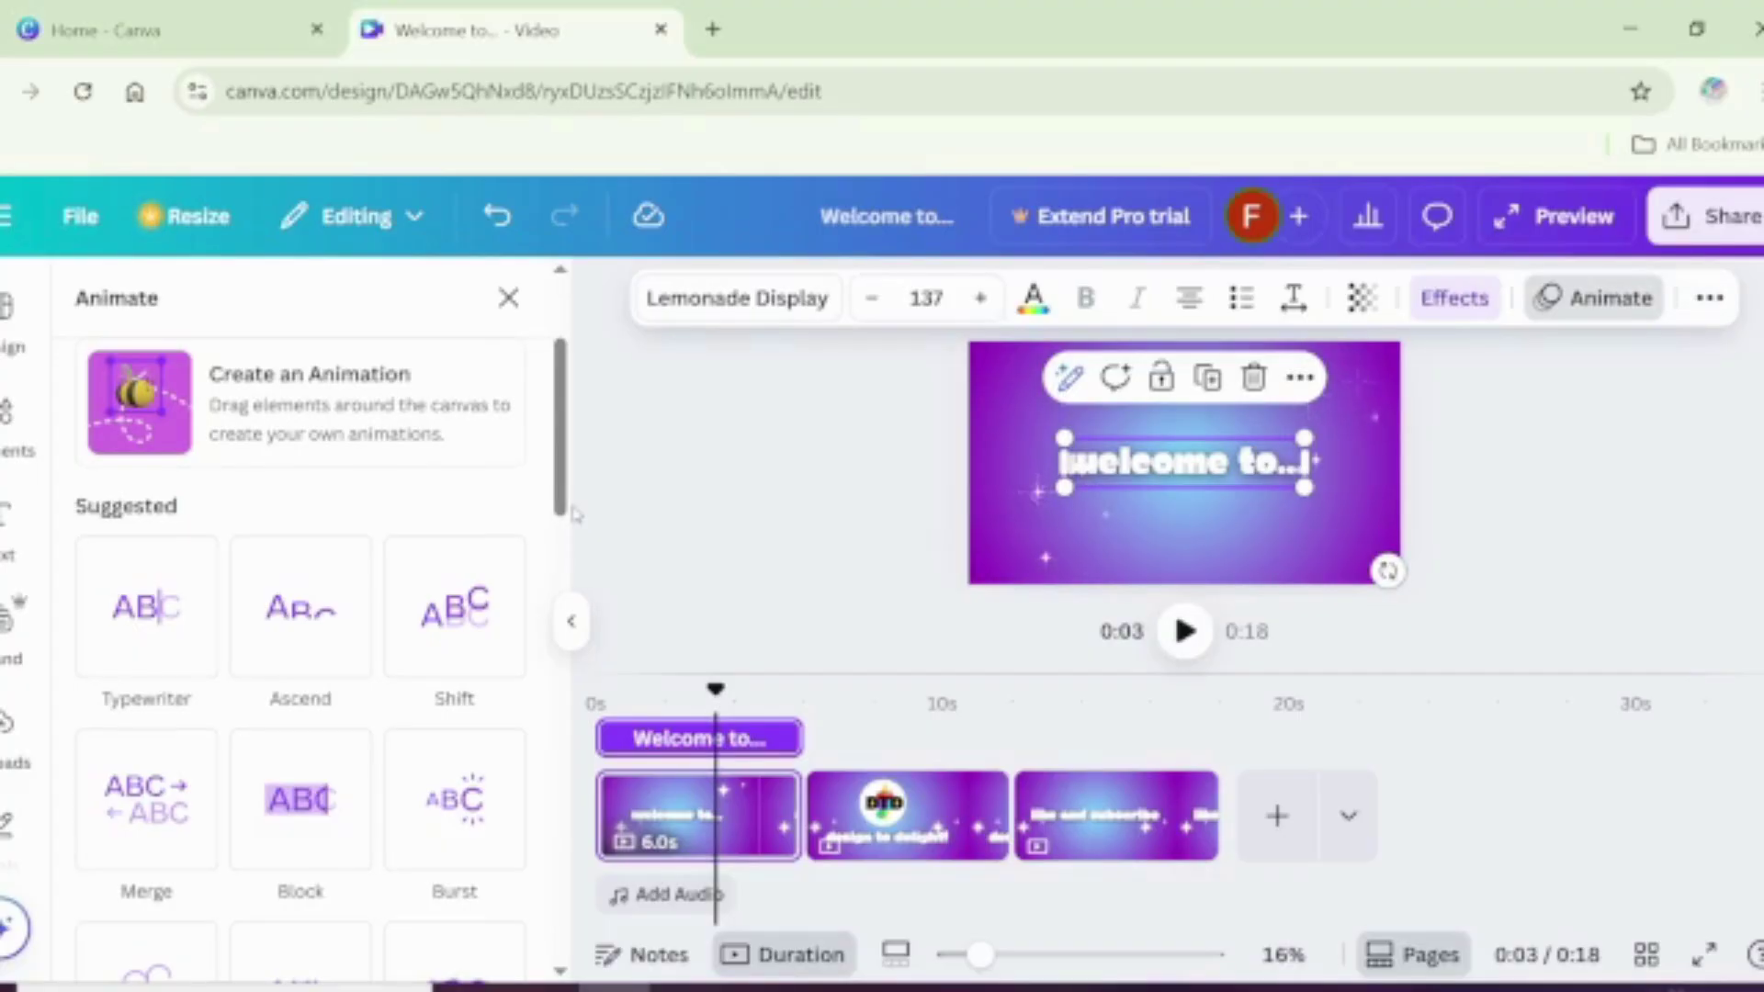
{"action": "left_click", "coordinate": [214, 677]}
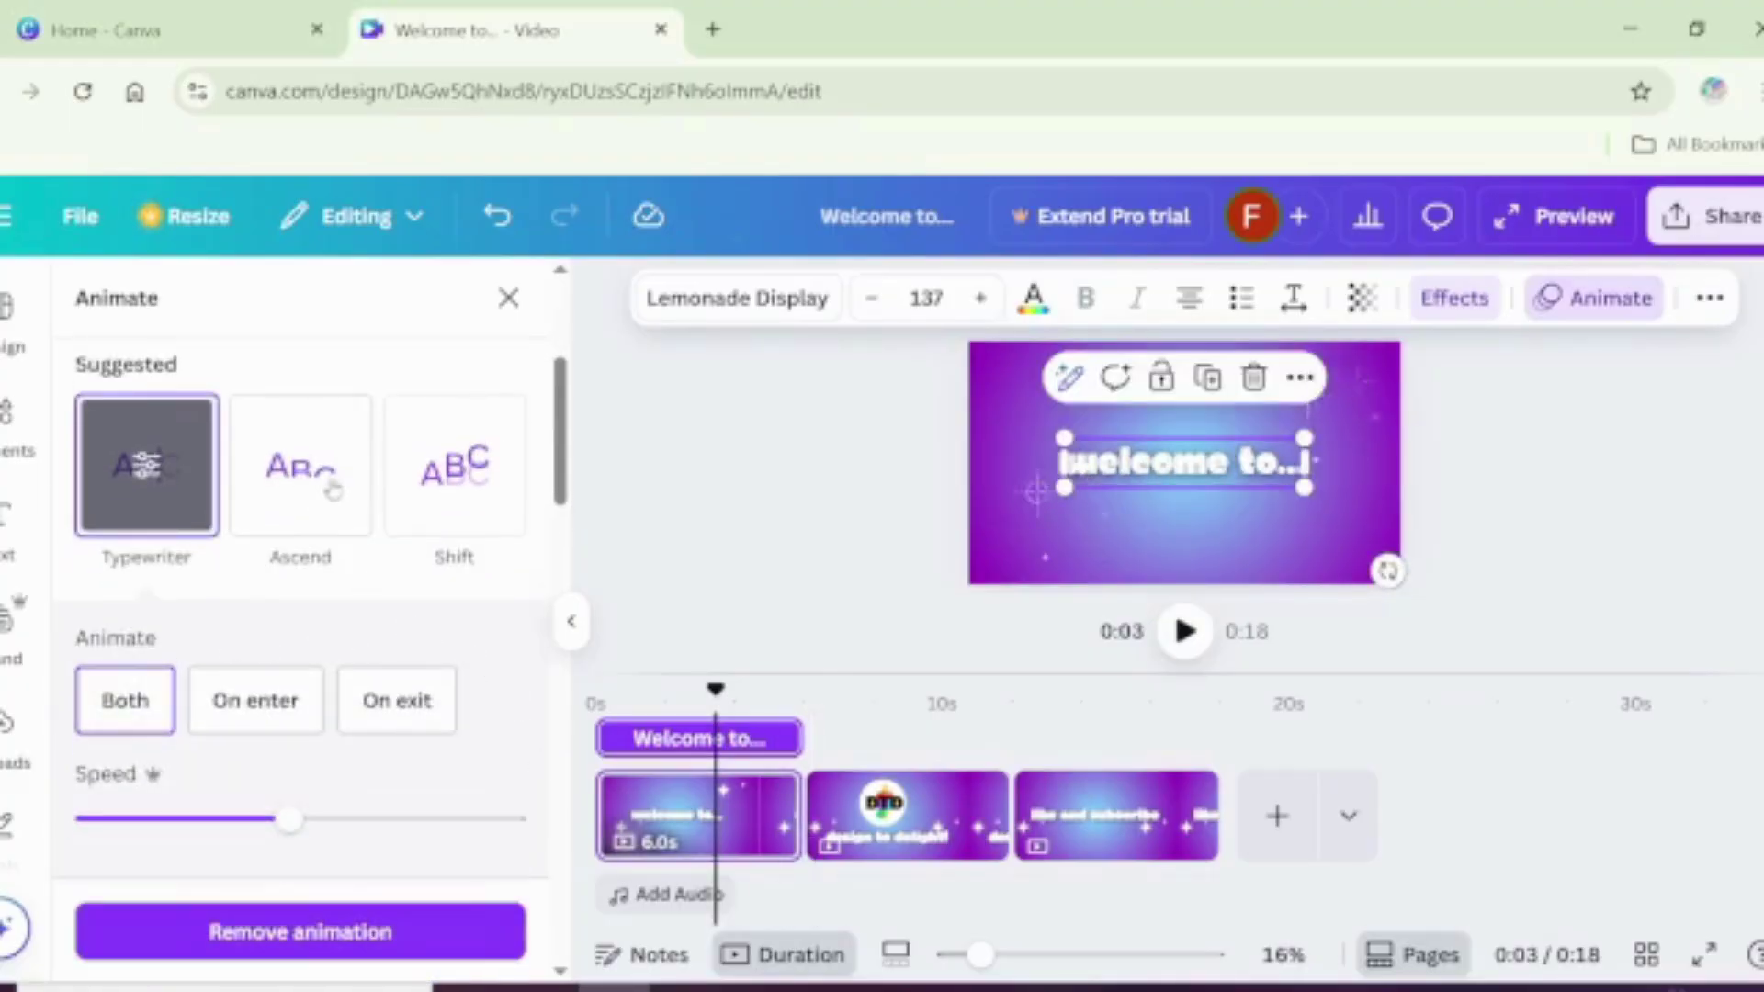
{"action": "scroll", "coordinate": [479, 497], "scroll_direction": "down", "scroll_amount": 3}
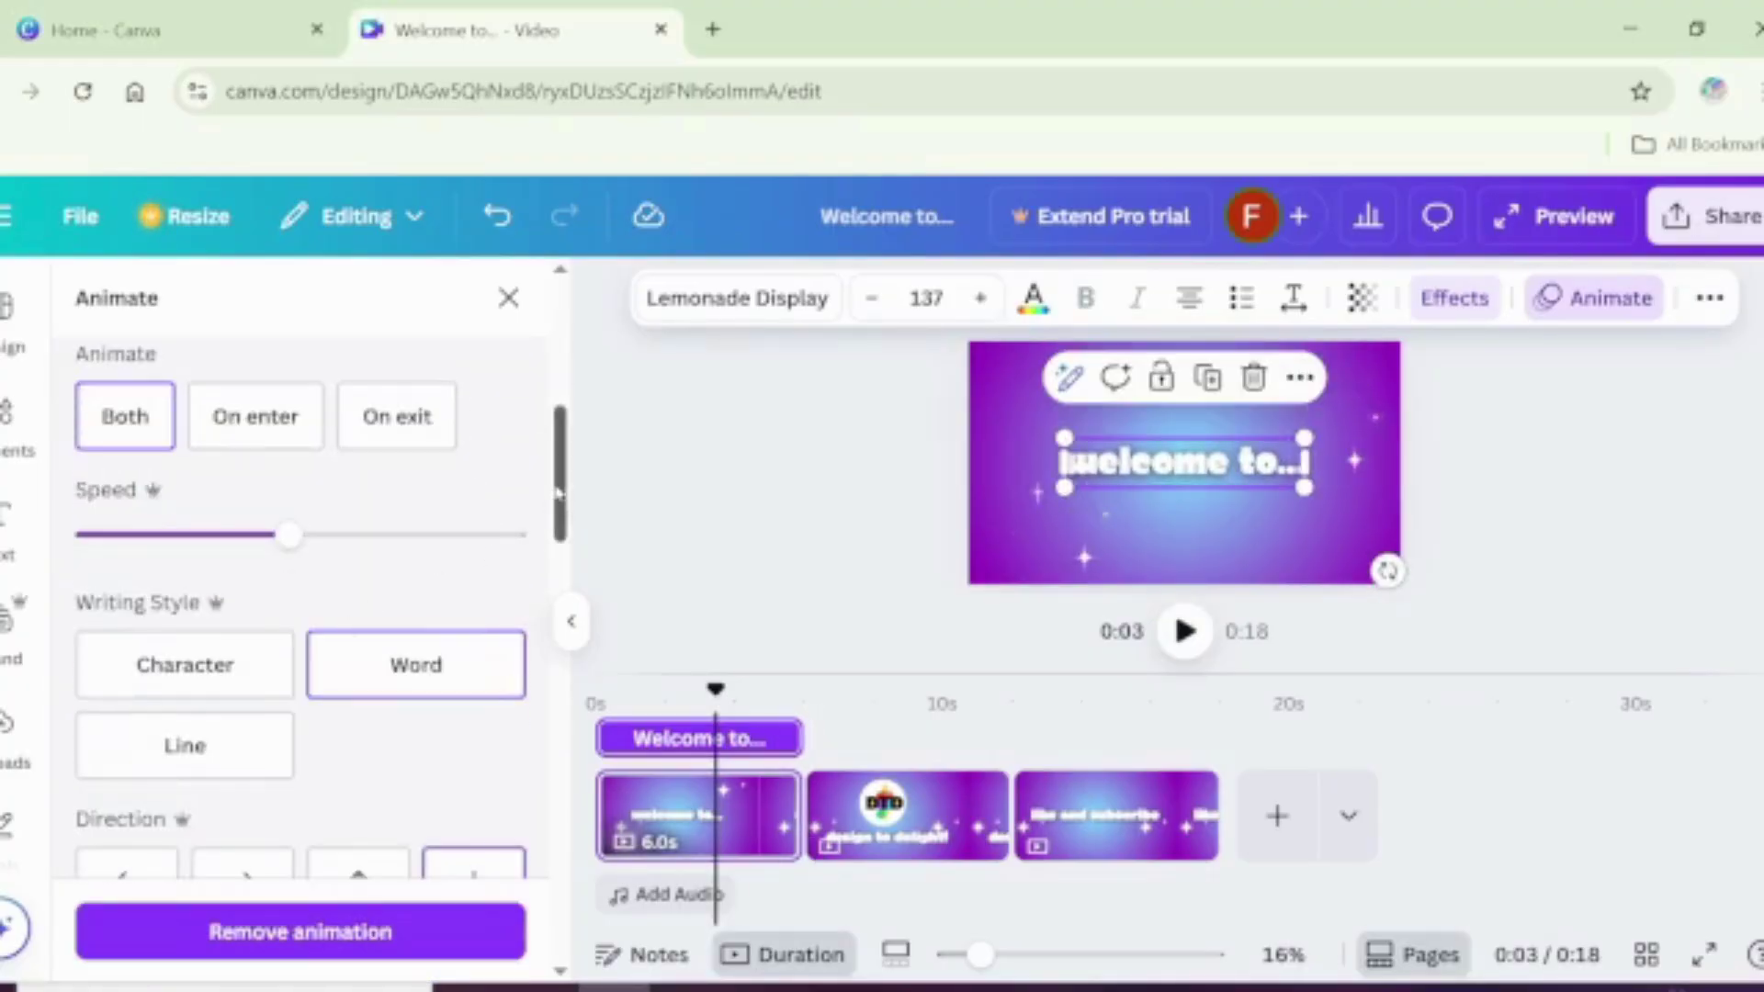
{"action": "scroll", "coordinate": [336, 600], "scroll_direction": "up", "scroll_amount": 5}
{"action": "left_click", "coordinate": [335, 600]}
{"action": "scroll", "coordinate": [335, 600], "scroll_direction": "down", "scroll_amount": 5}
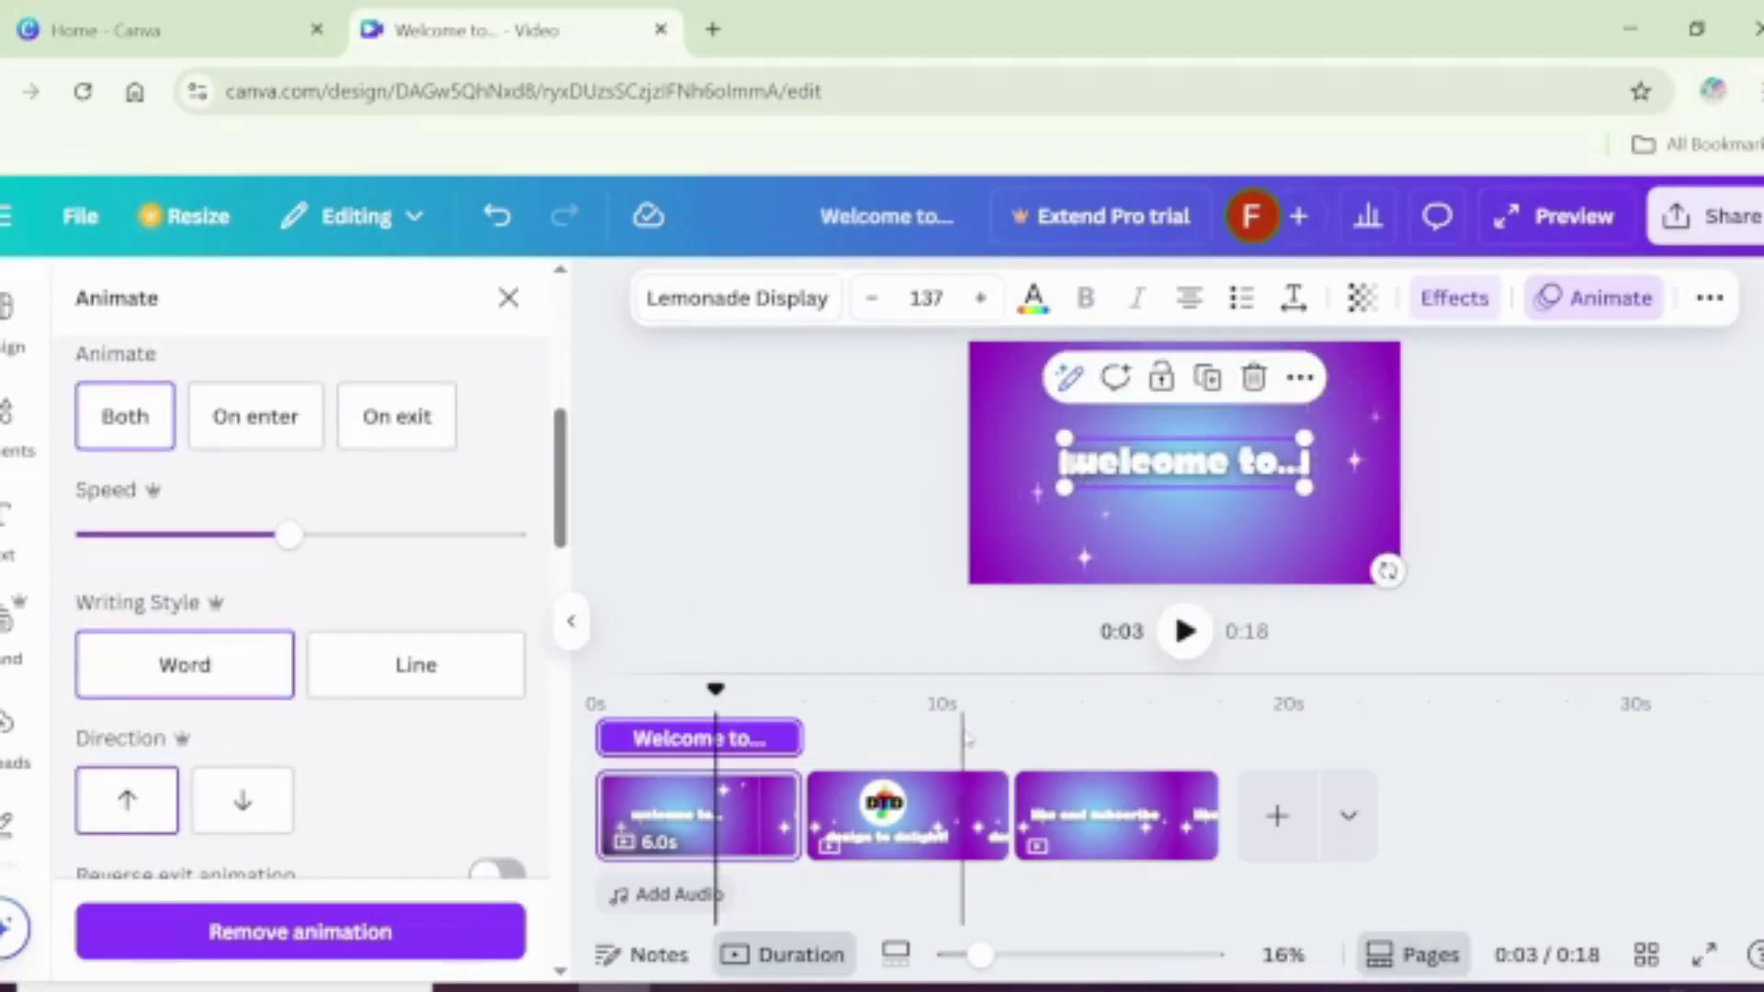
Step: Apply the Wipe animation on enter to the third page's "Like and subscribe" text and return to the first page
{"action": "left_click", "coordinate": [930, 822]}
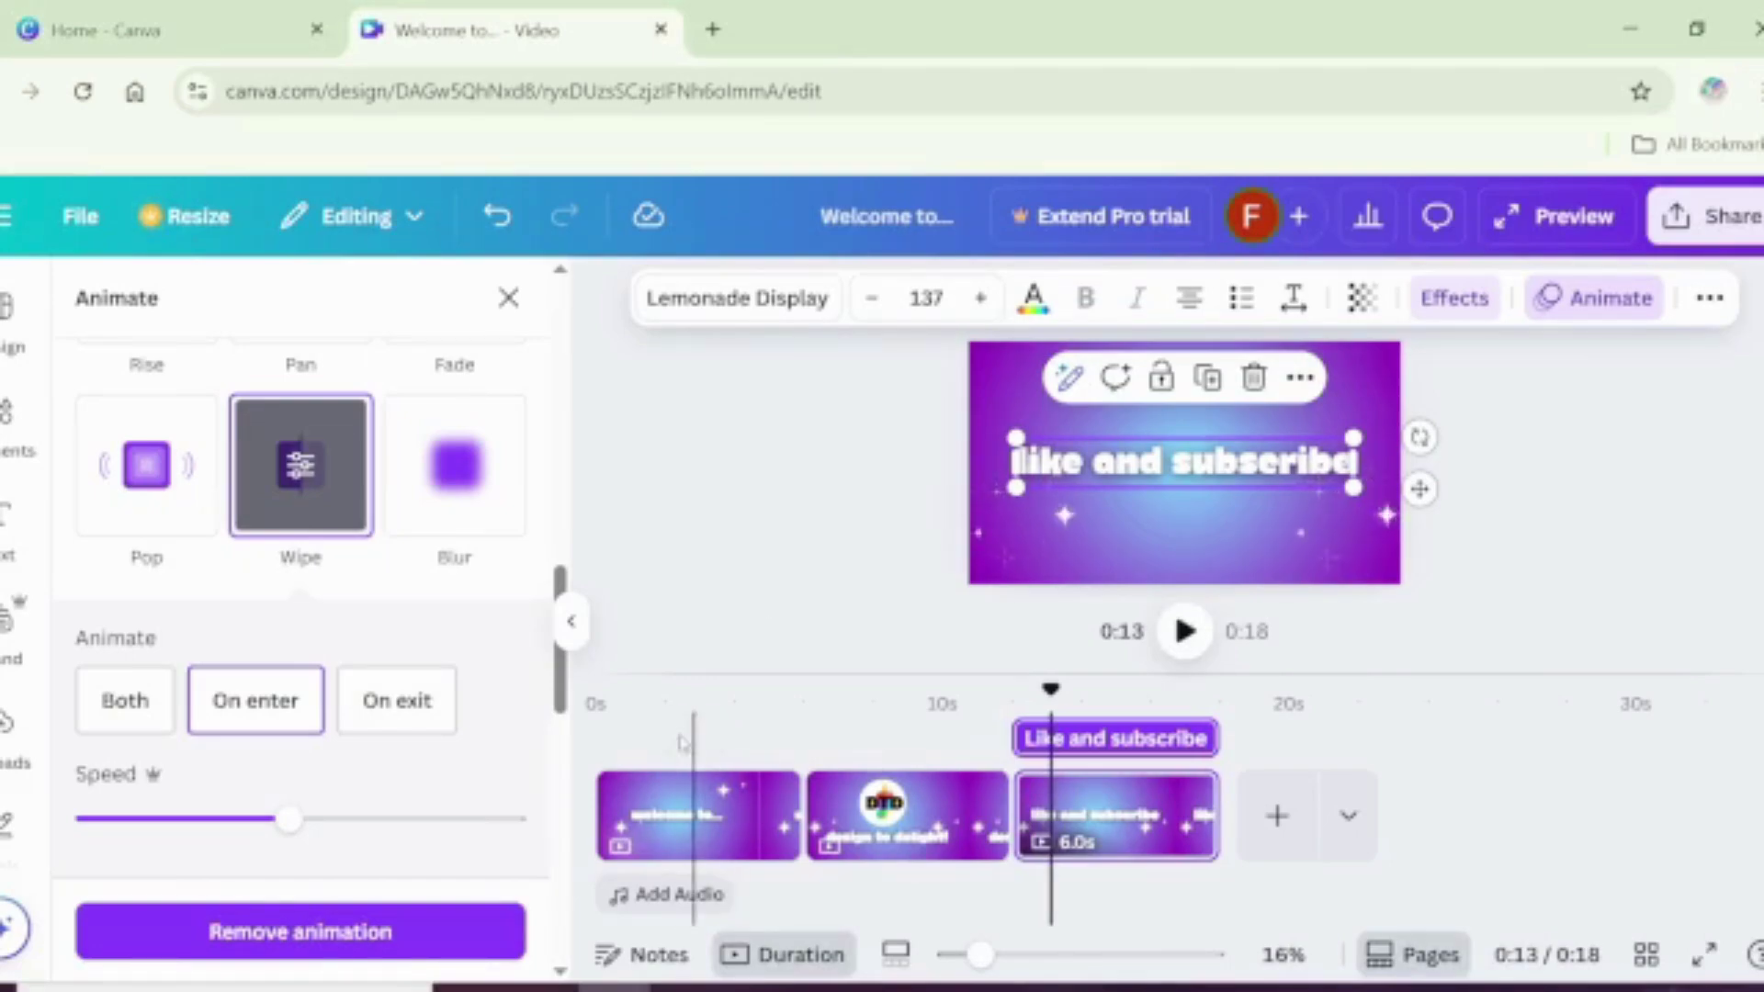
{"action": "left_click", "coordinate": [685, 813]}
{"action": "key", "text": "space"}
{"action": "left_click", "coordinate": [301, 893]}
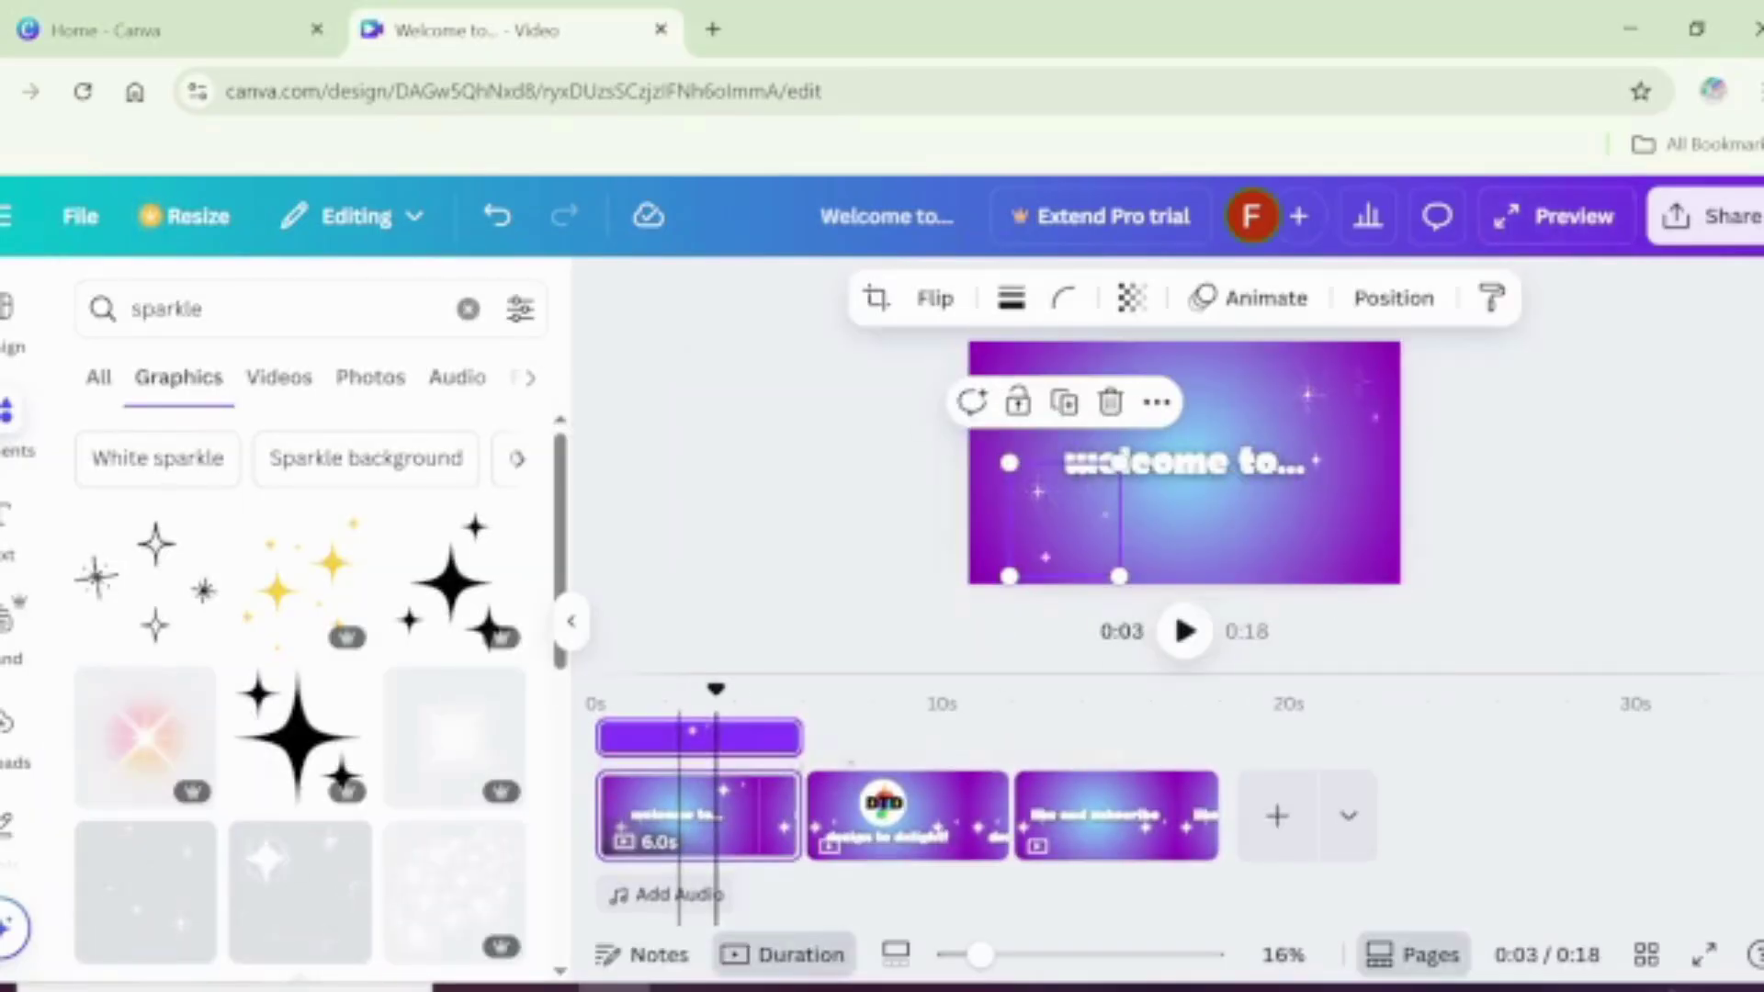
Step: Shorten the three pages in the timeline to about 2.7 seconds each
{"action": "left_click", "coordinate": [677, 700]}
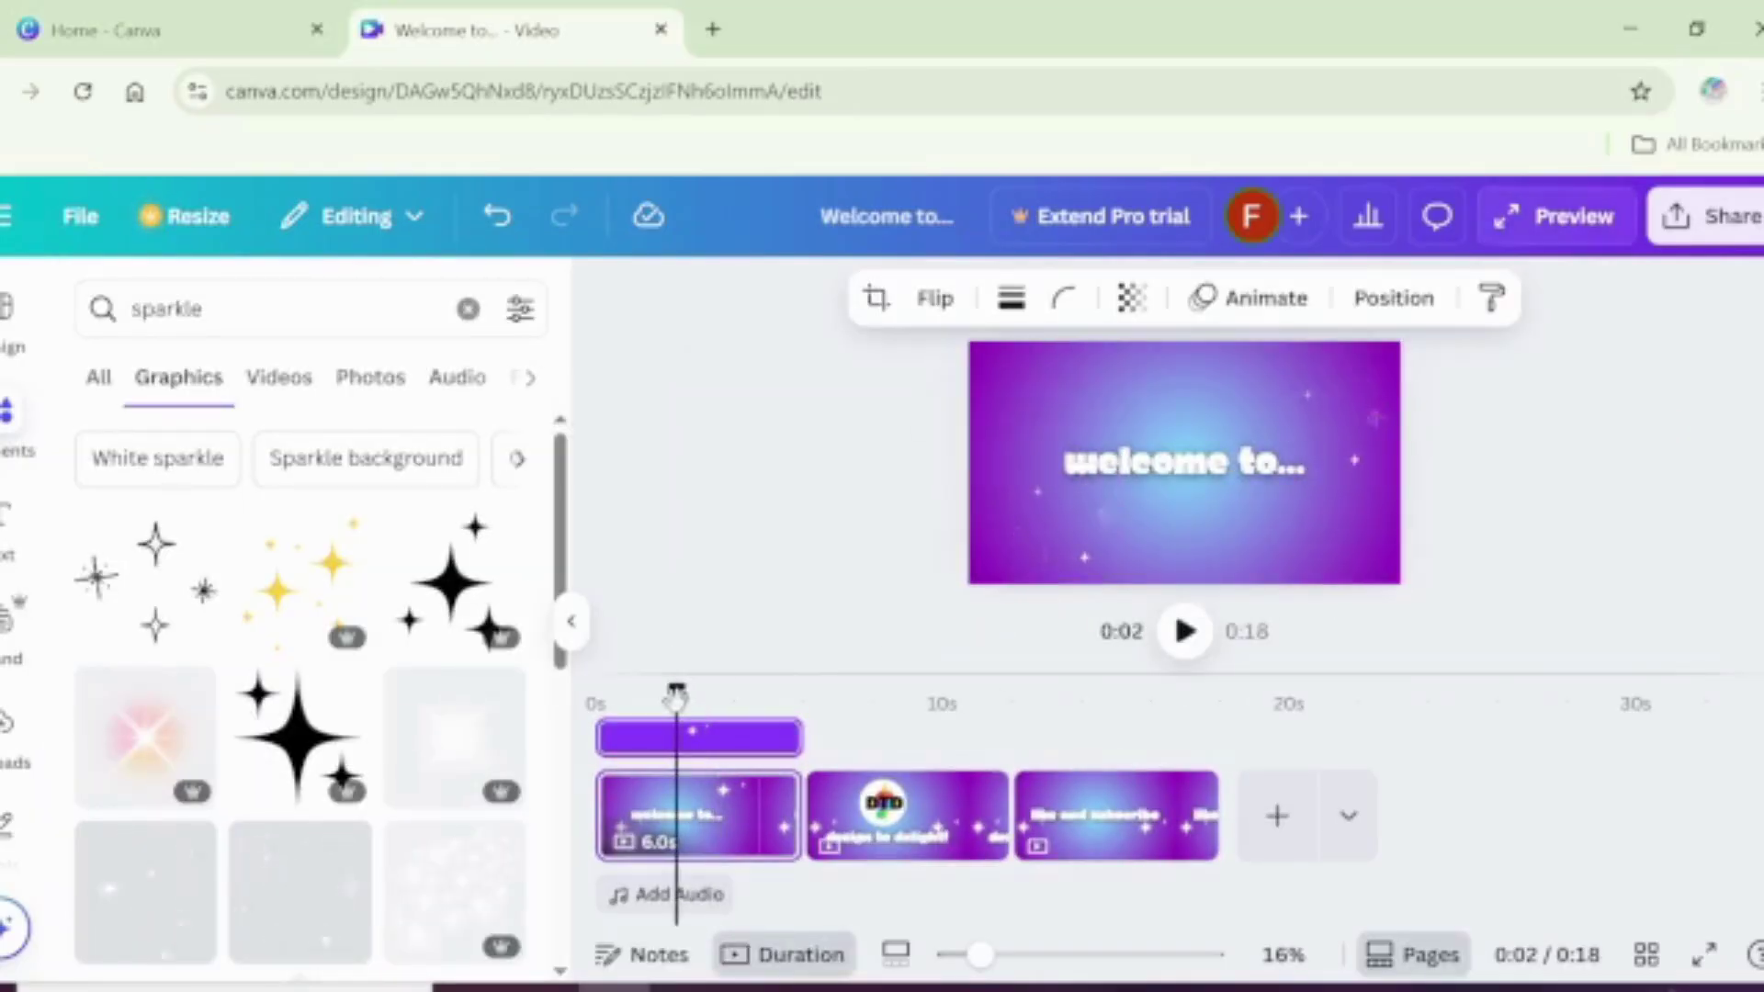
{"action": "left_click", "coordinate": [803, 792]}
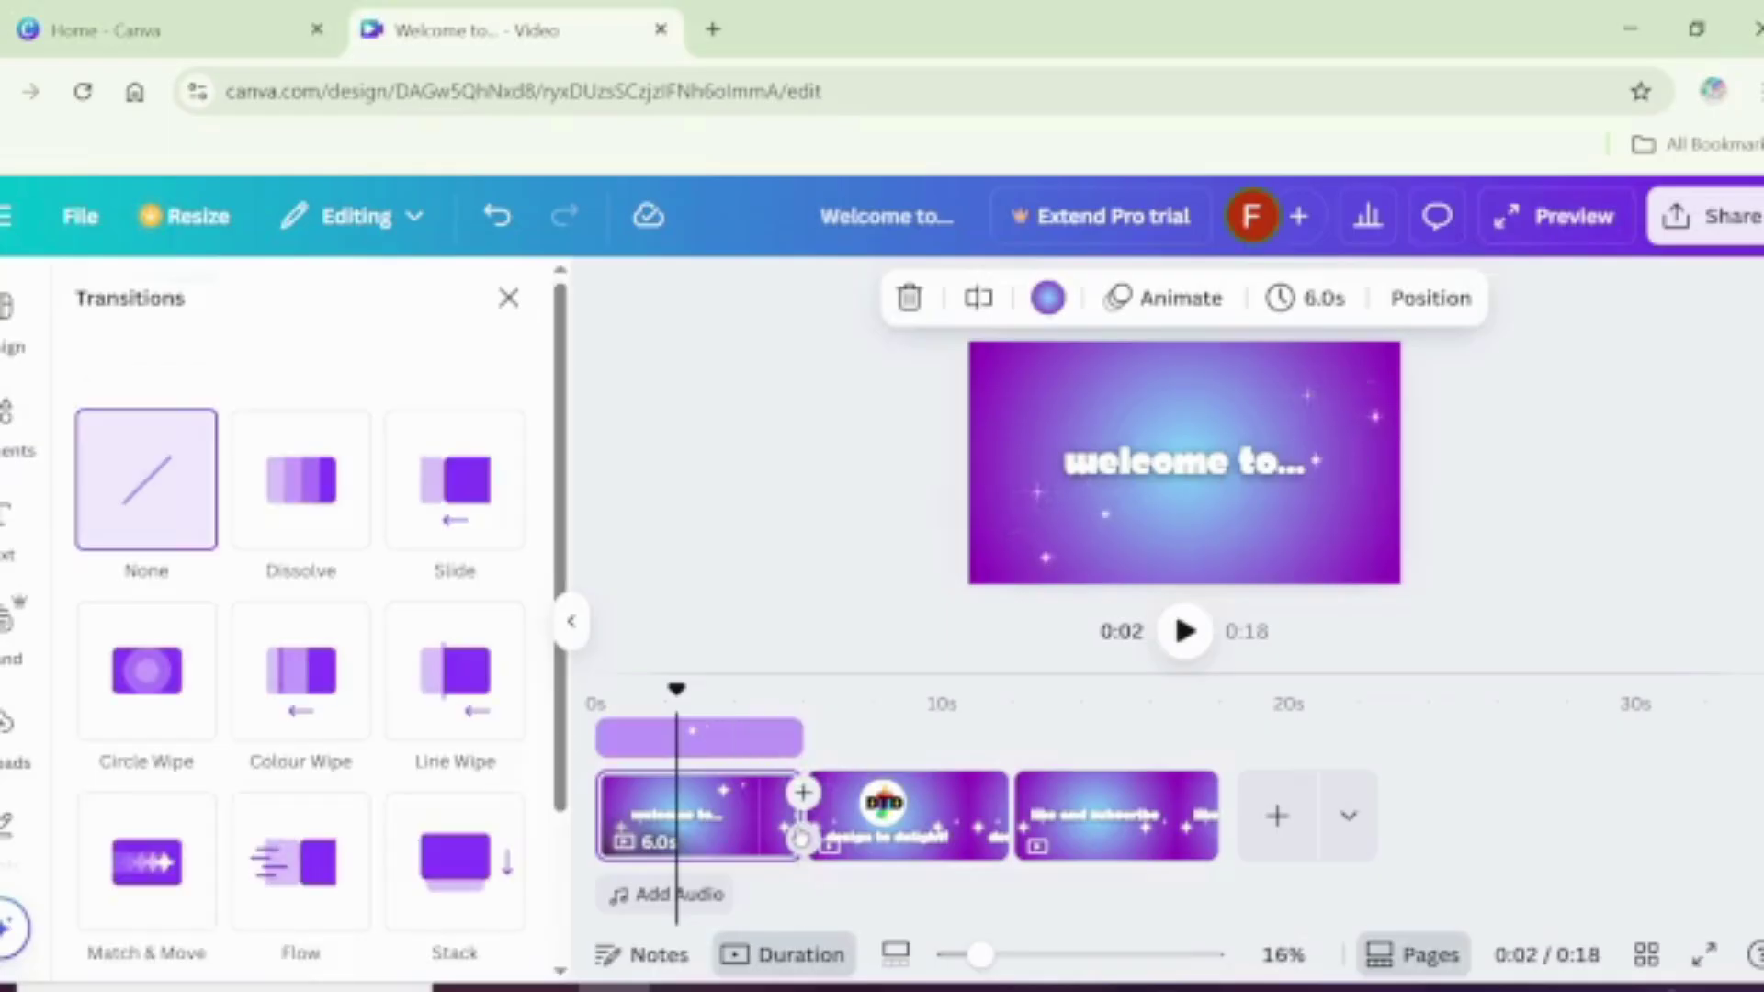
{"action": "left_click_drag", "start_coordinate": [796, 816], "coordinate": [703, 816]}
{"action": "left_click", "coordinate": [873, 795]}
{"action": "left_click_drag", "start_coordinate": [905, 795], "coordinate": [804, 795]}
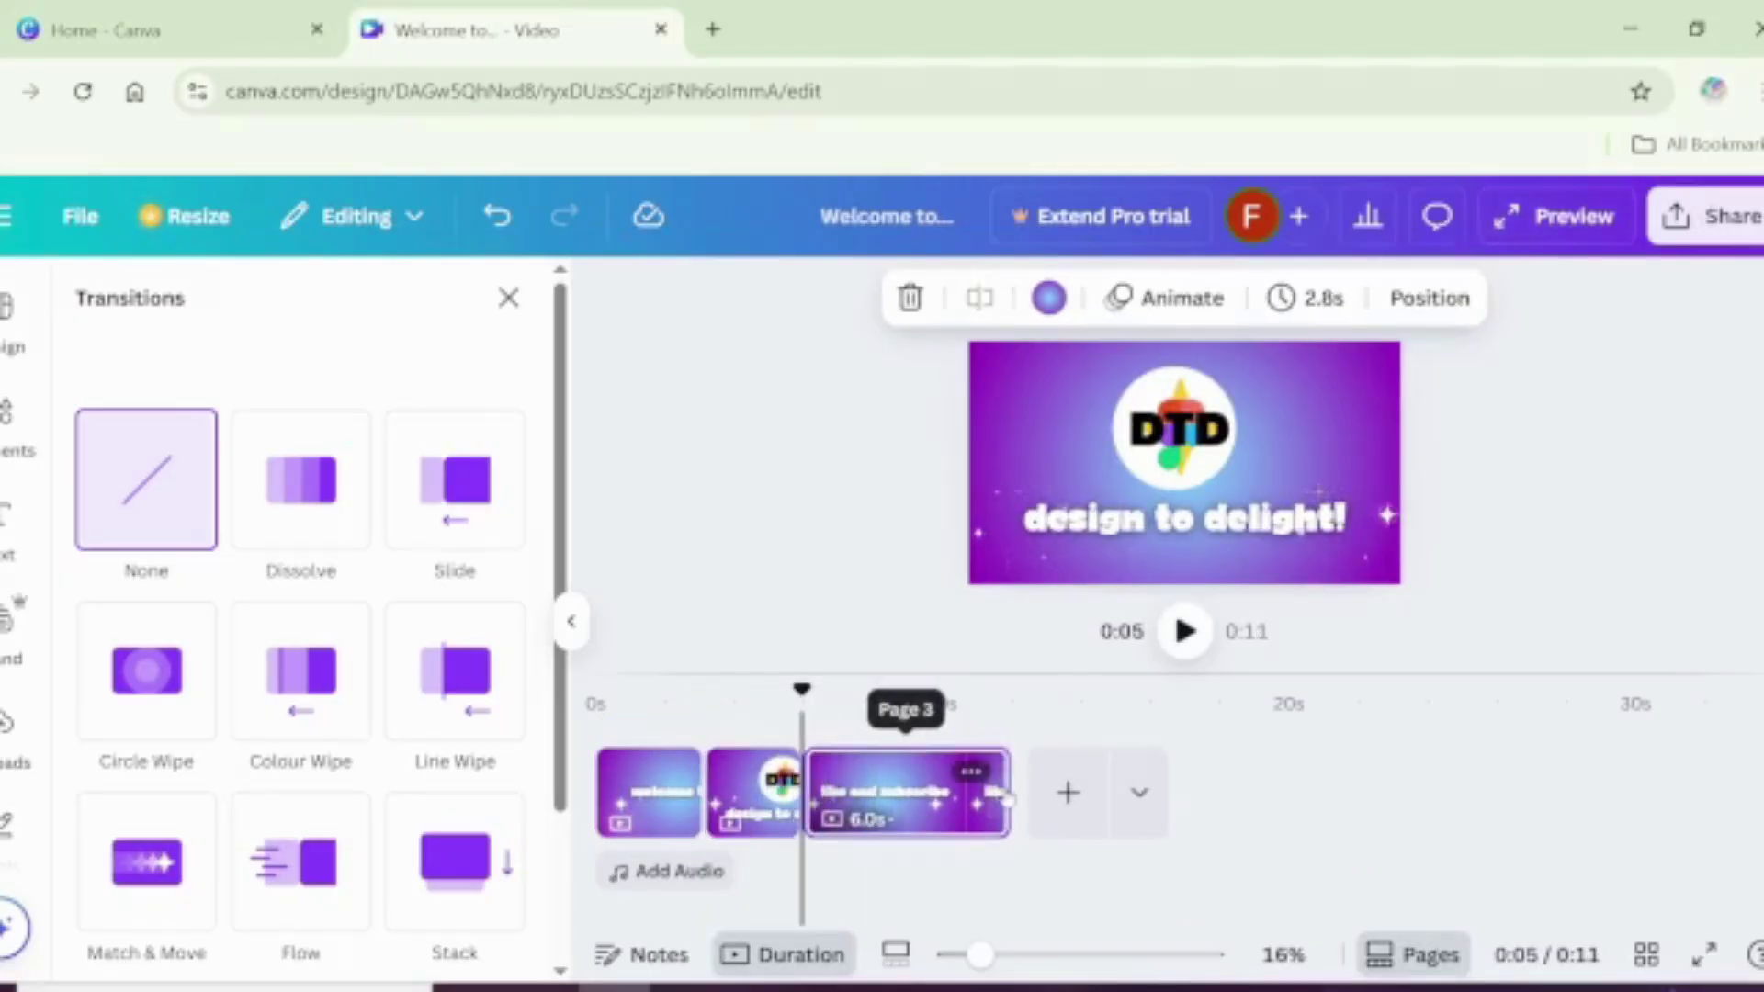
{"action": "left_click", "coordinate": [997, 792]}
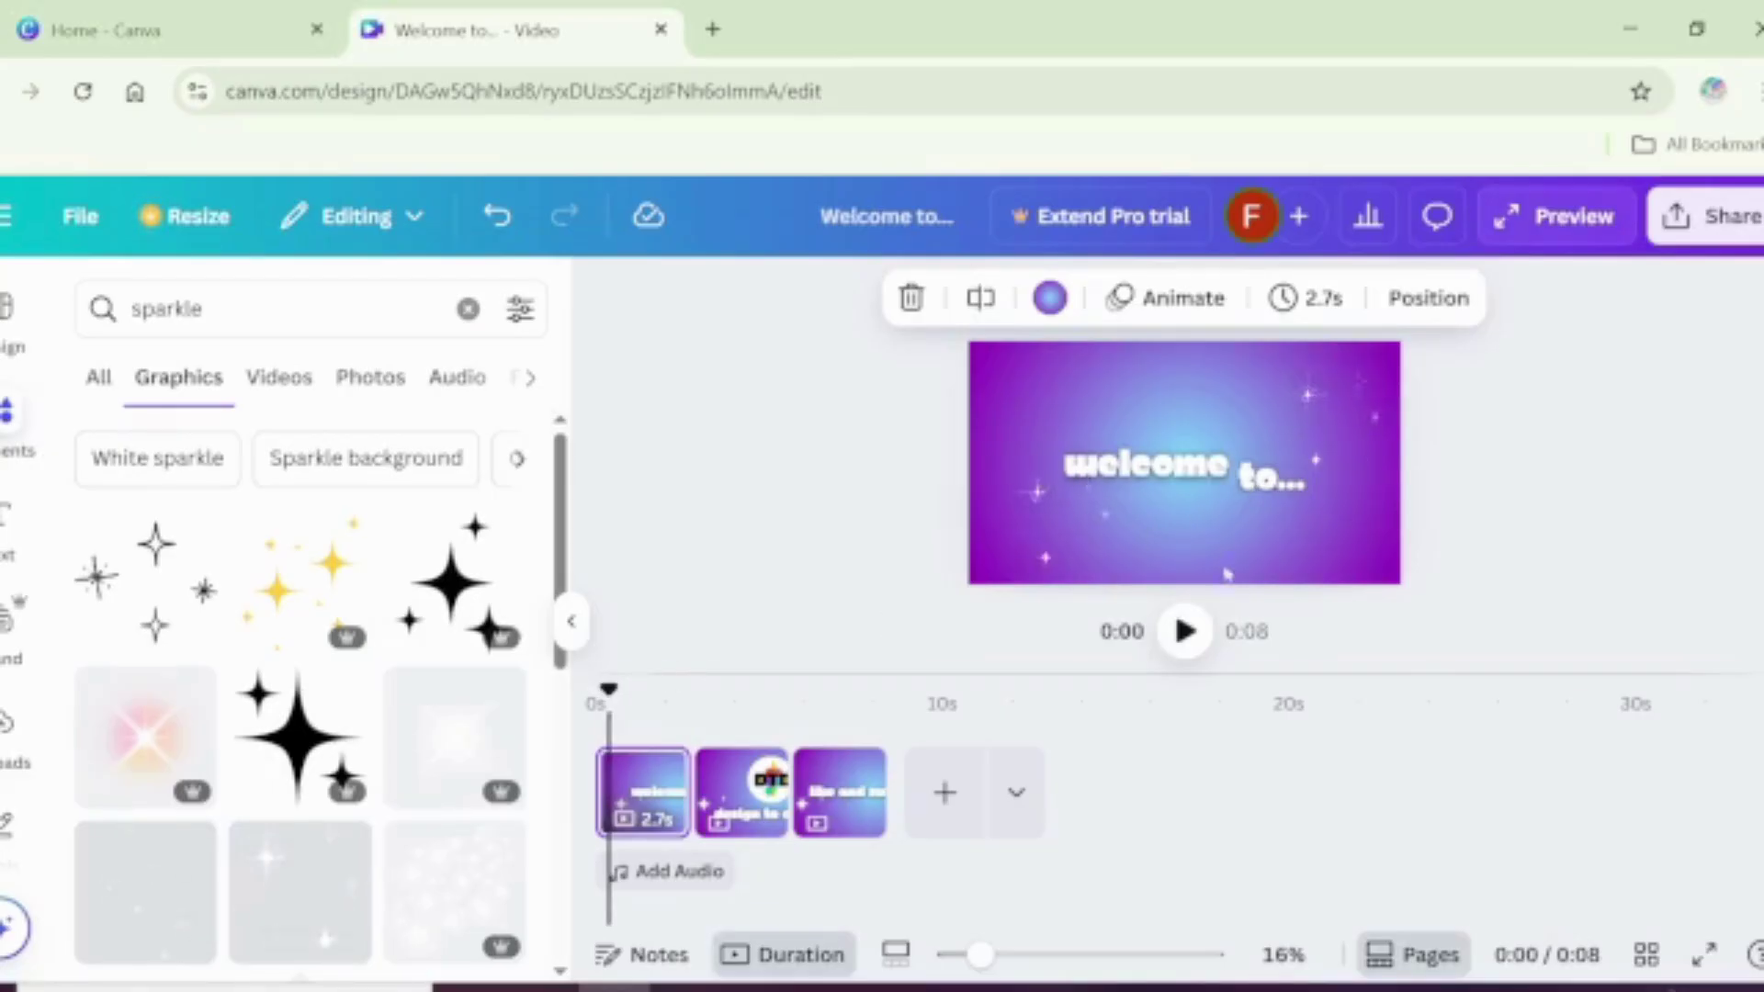
Step: Play back the whole video to check its pacing and animations, and view the transition options between the first two pages
{"action": "left_click", "coordinate": [1185, 632]}
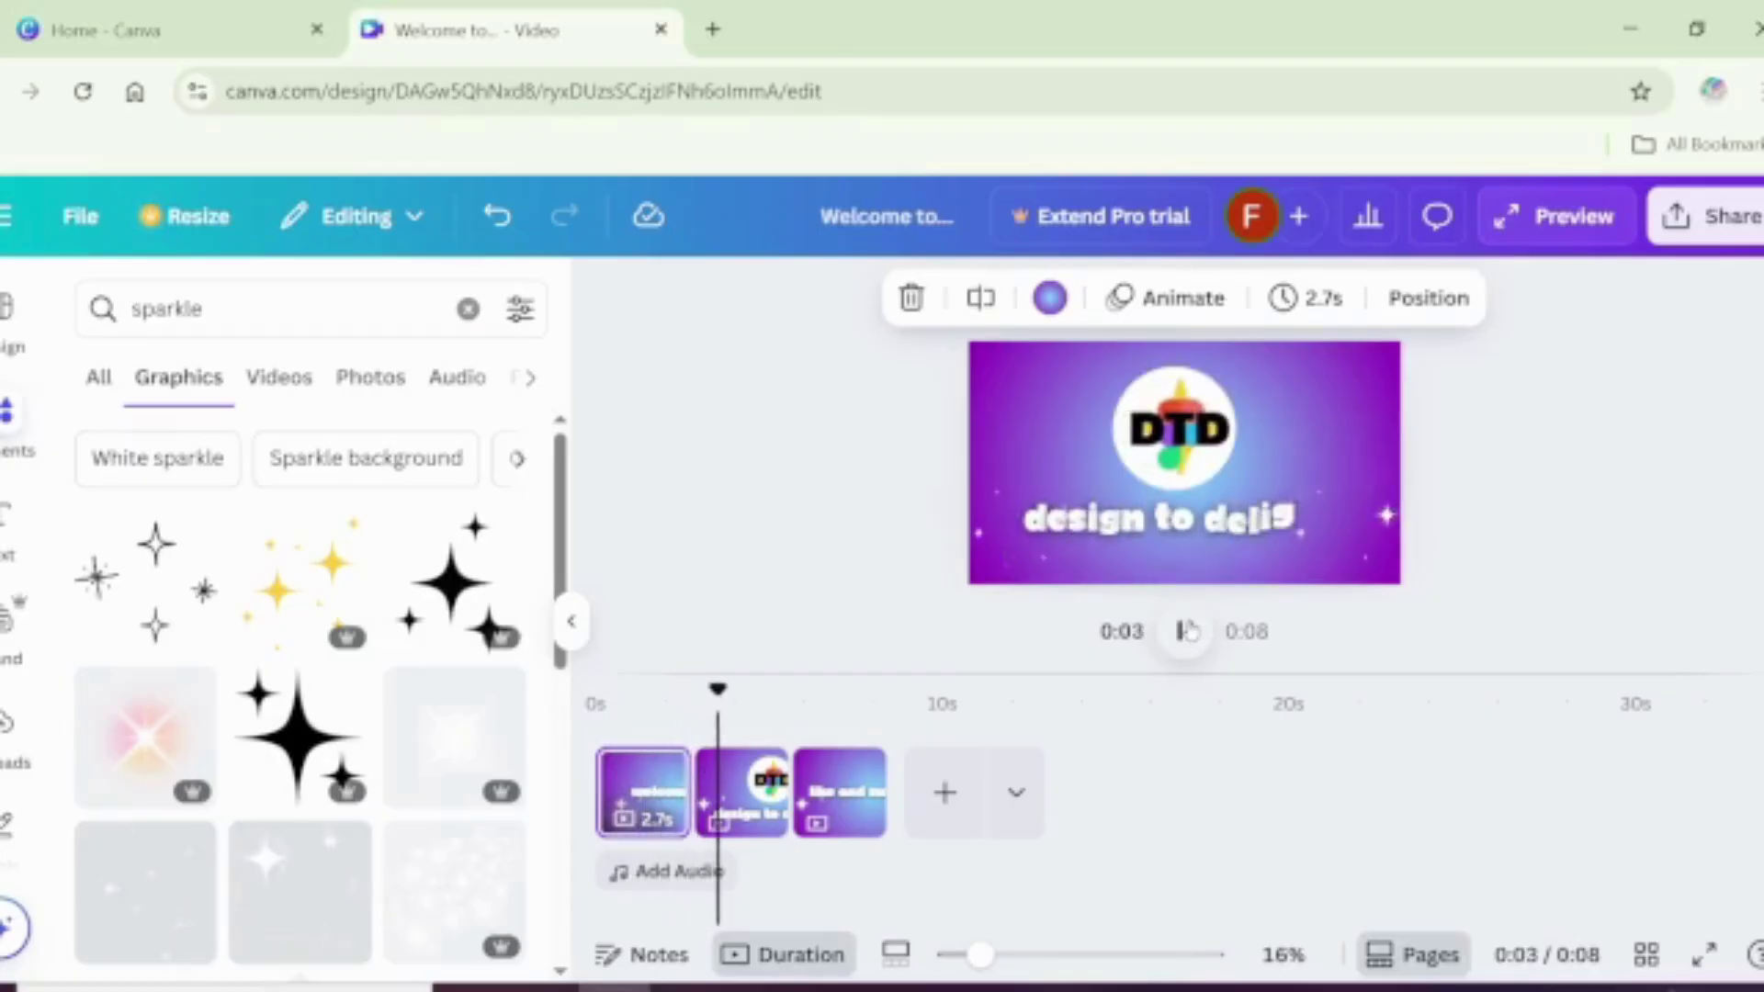
{"action": "left_click", "coordinate": [694, 816]}
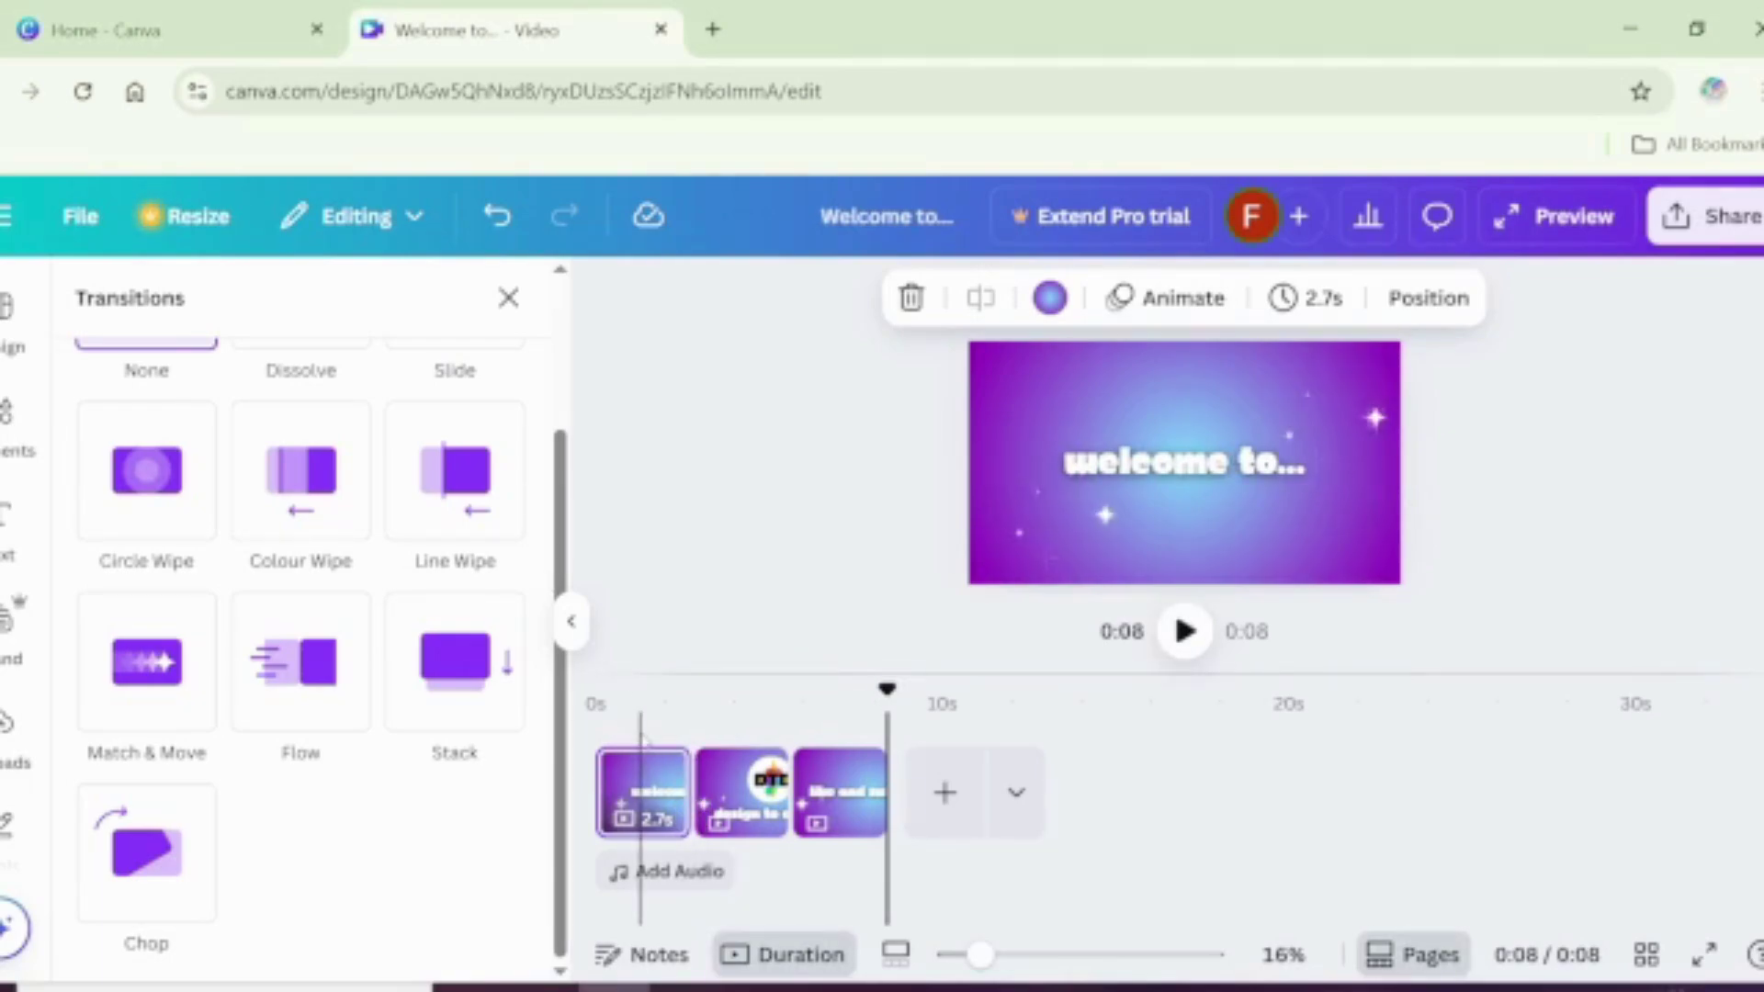
{"action": "left_click", "coordinate": [641, 855]}
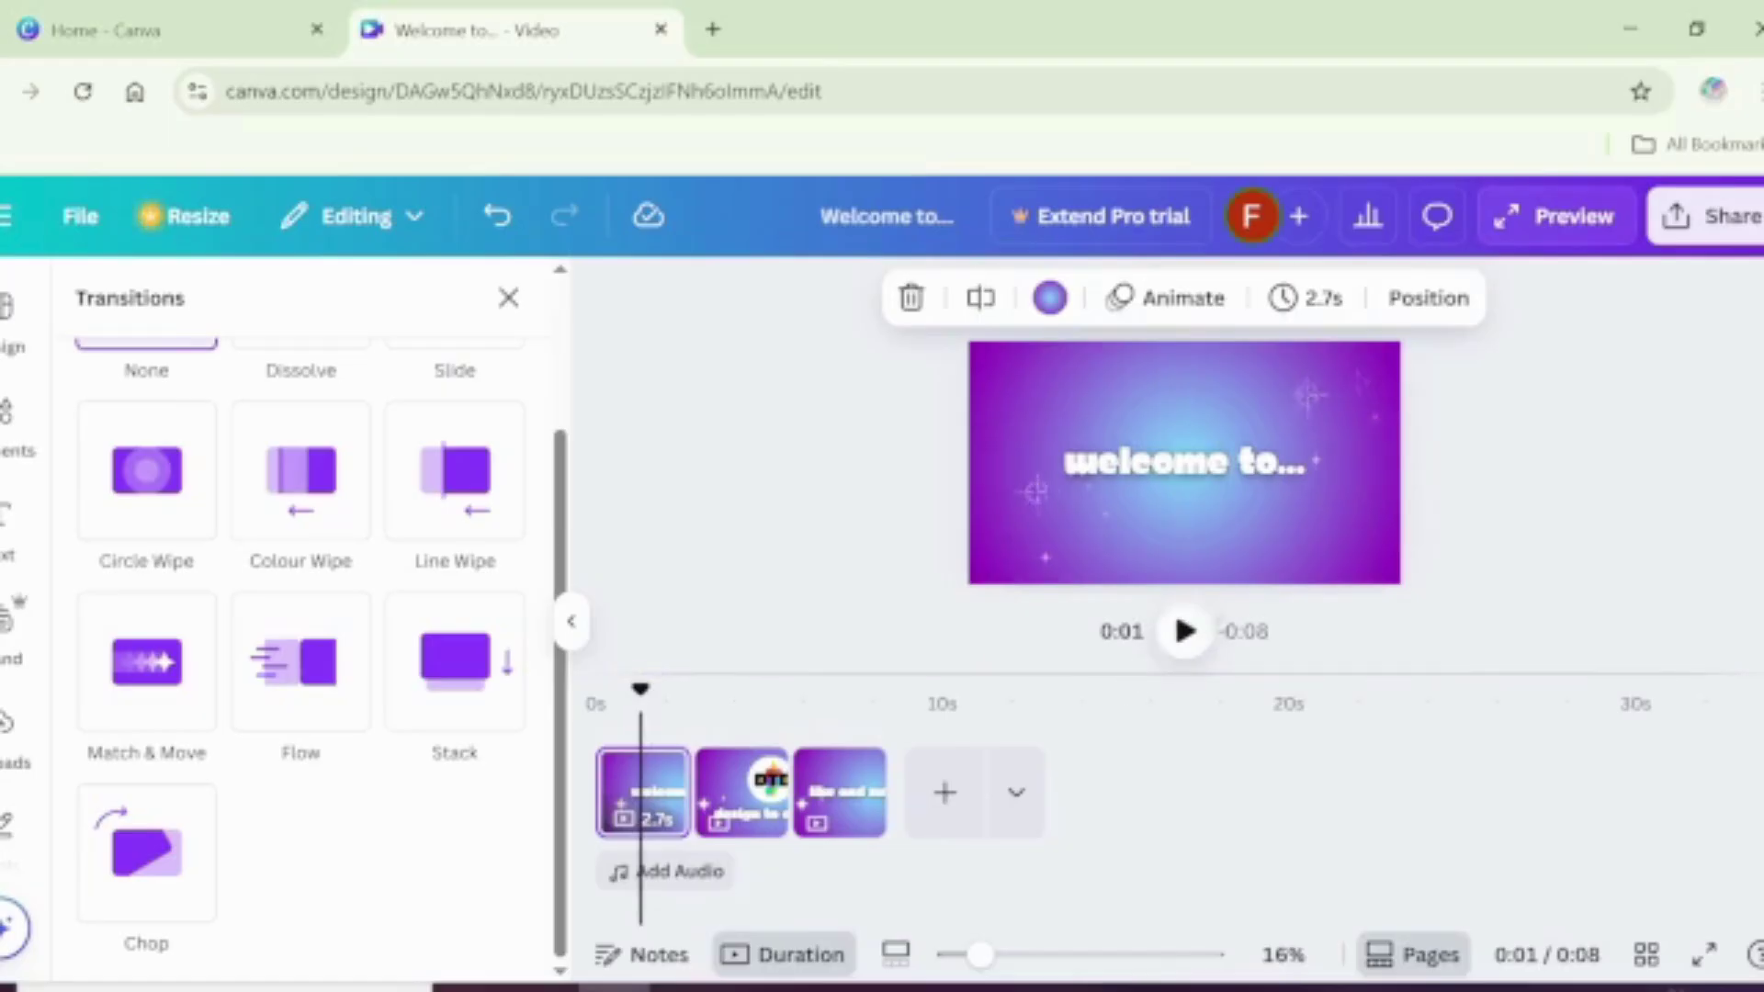
{"action": "left_click", "coordinate": [1209, 631]}
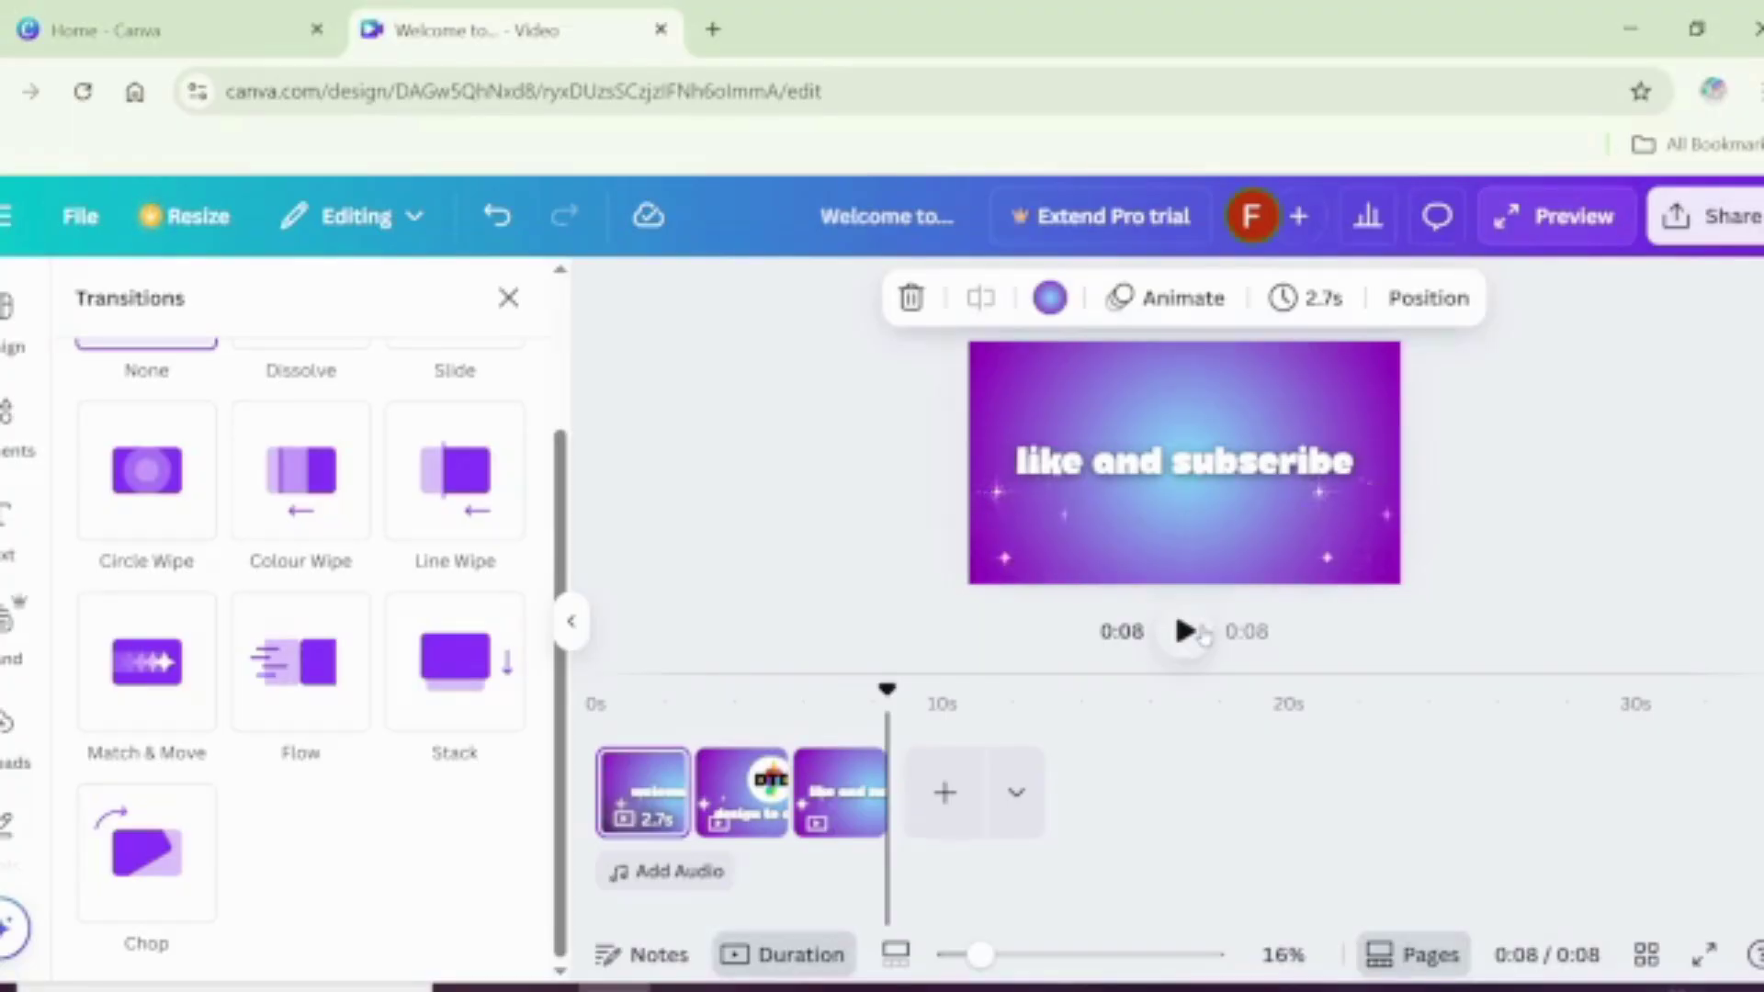
{"action": "left_click", "coordinate": [1195, 633]}
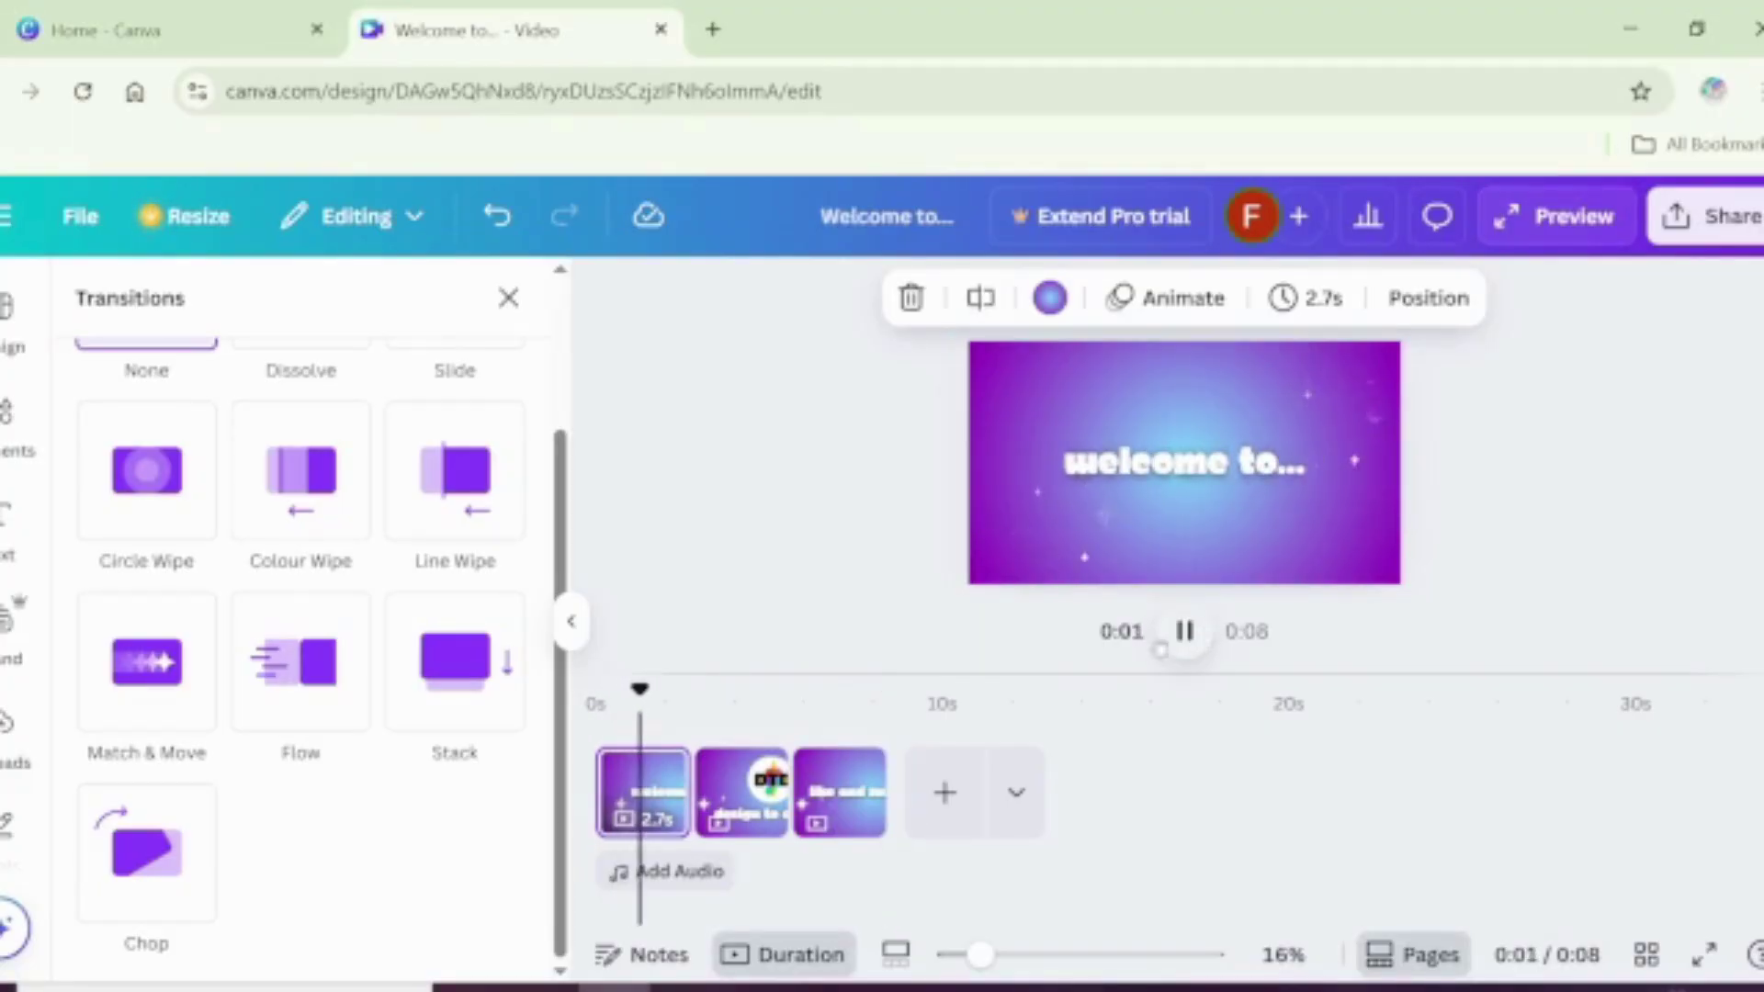
{"action": "left_click", "coordinate": [945, 792]}
{"action": "left_click", "coordinate": [974, 790]}
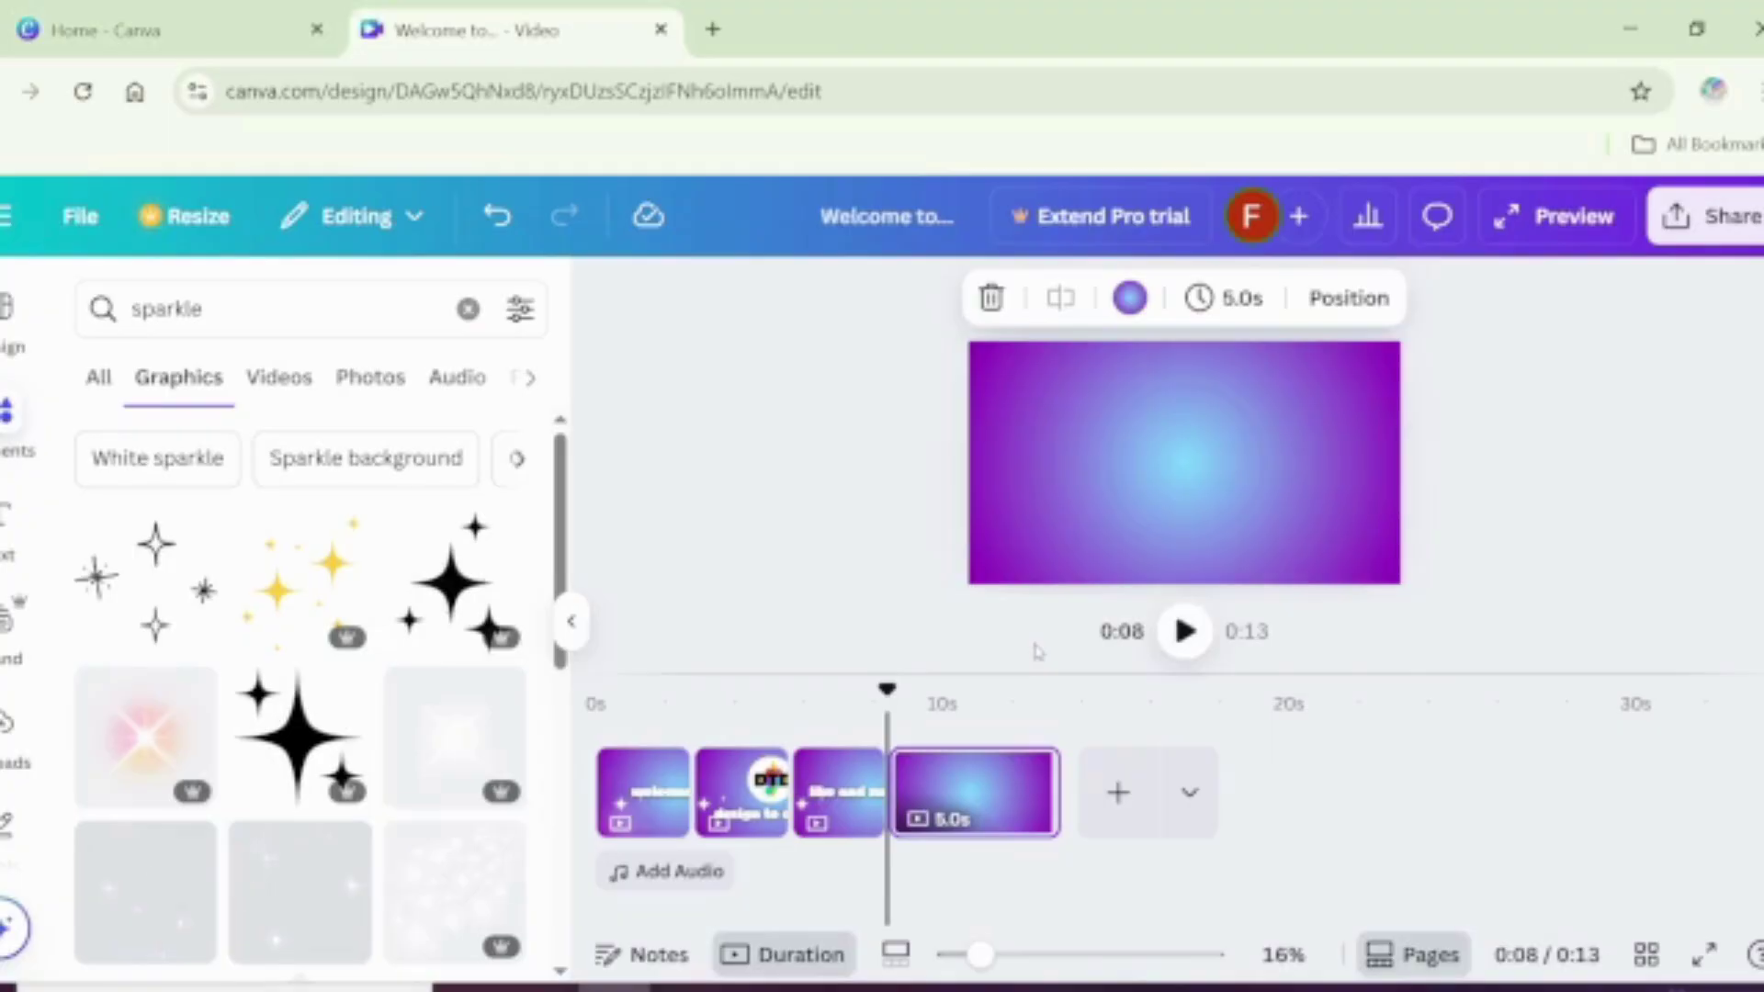
{"action": "key", "text": "Delete"}
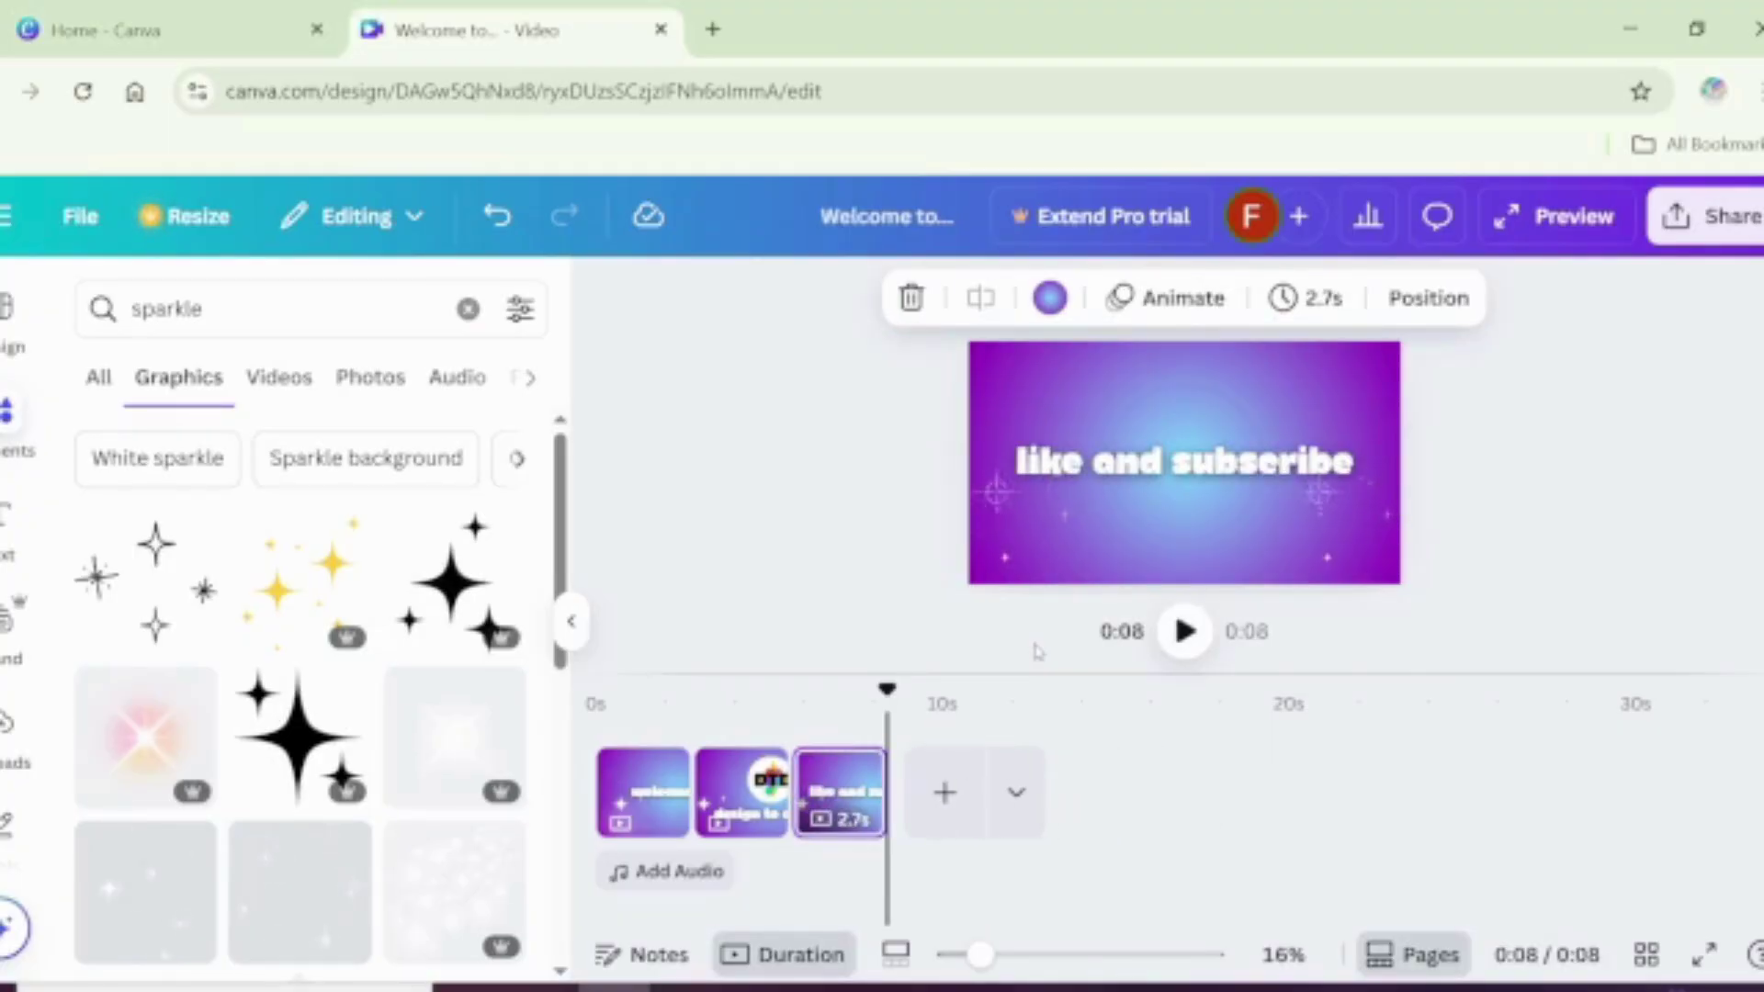
{"action": "left_click", "coordinate": [684, 987]}
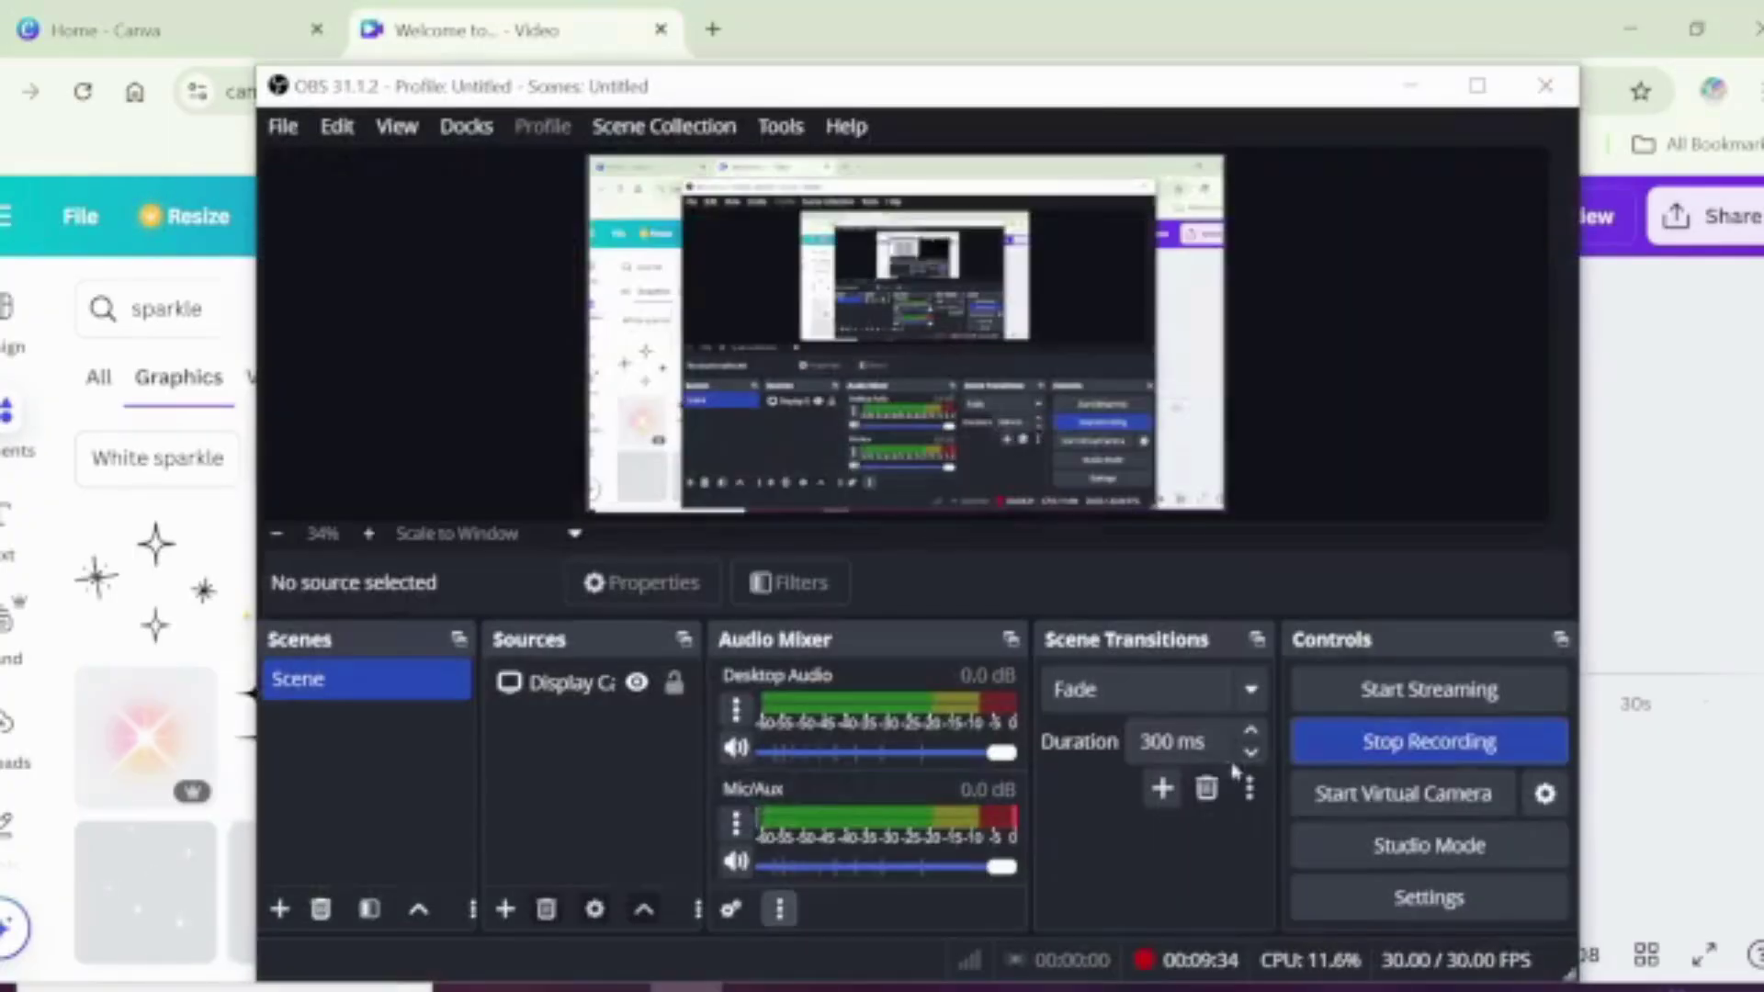